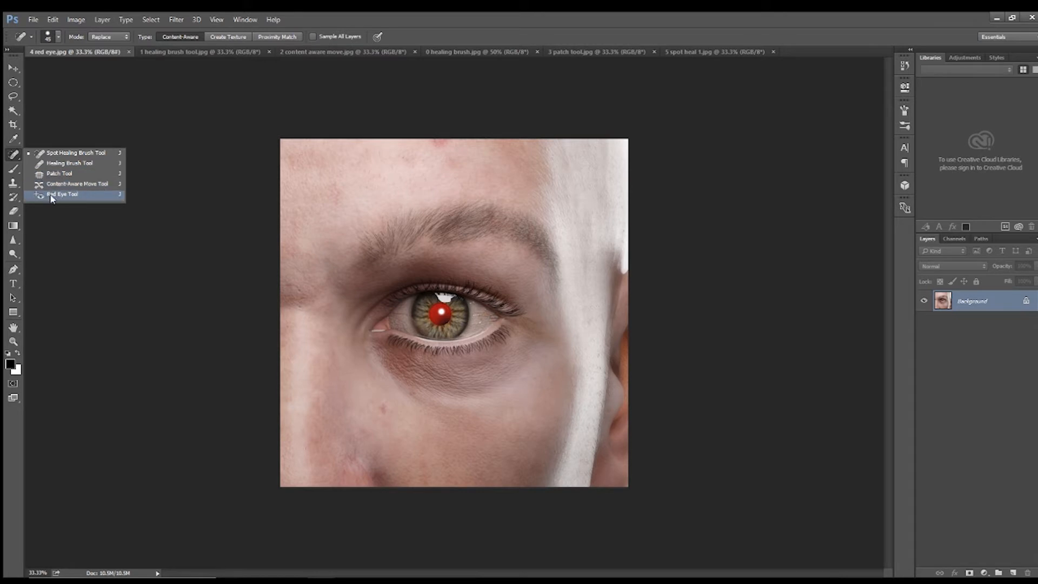
# Step: Try to remove the red from the pupil with the Red Eye tool directly on the Background layer
pyautogui.click(79, 201)
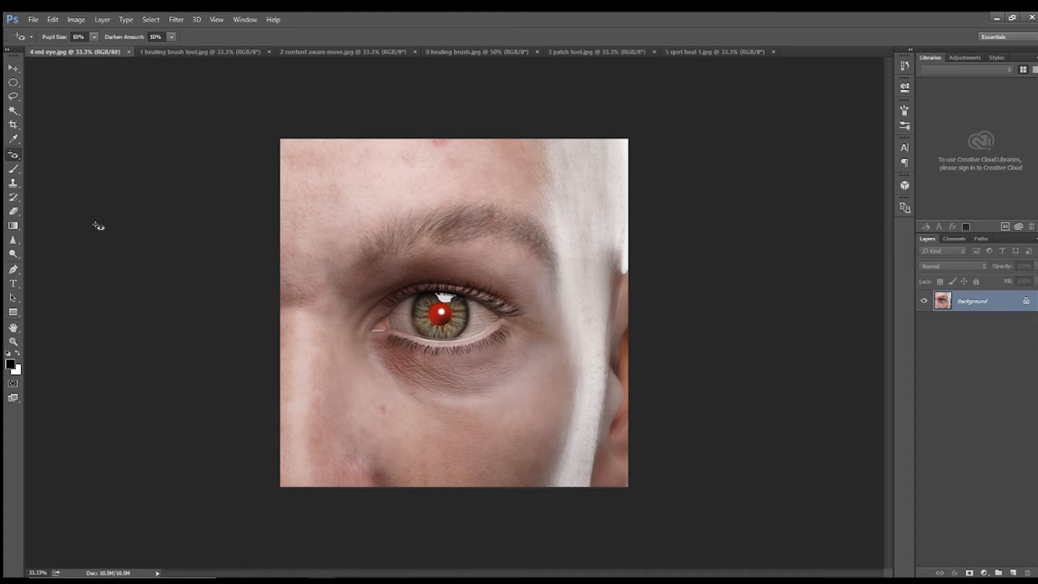
pyautogui.click(15, 156)
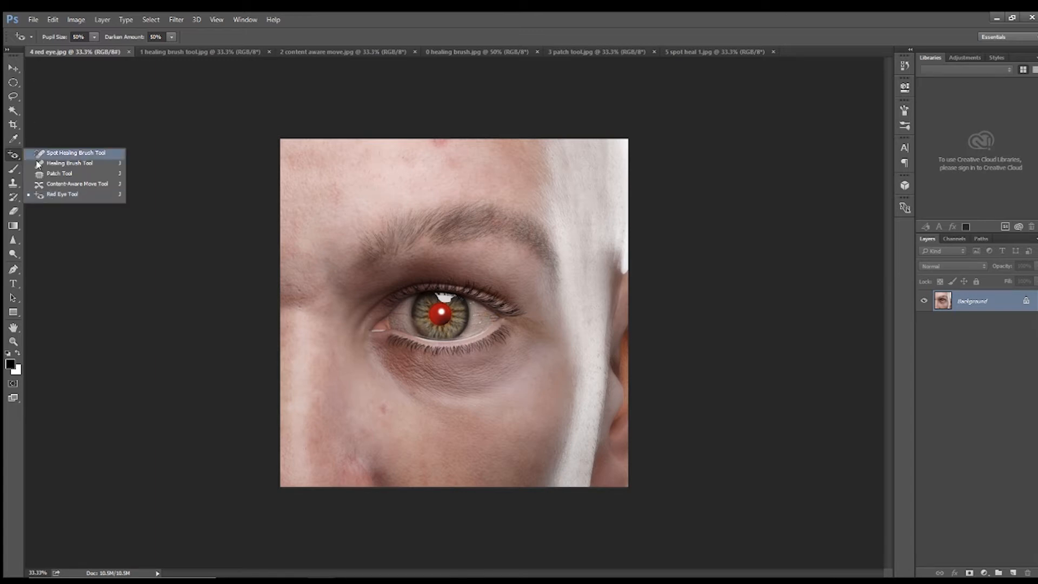
pyautogui.click(16, 159)
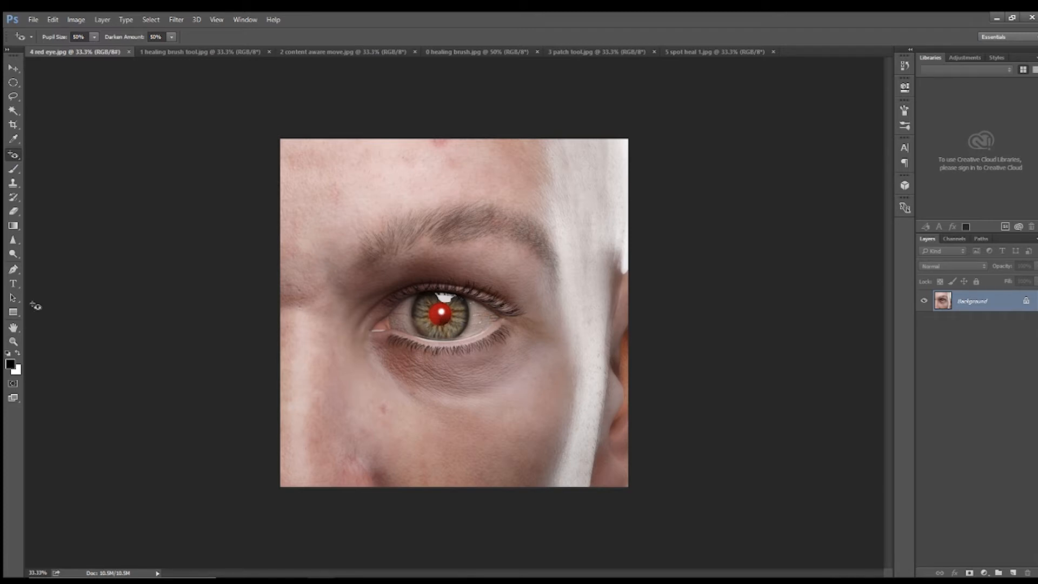
pyautogui.click(14, 342)
pyautogui.click(448, 318)
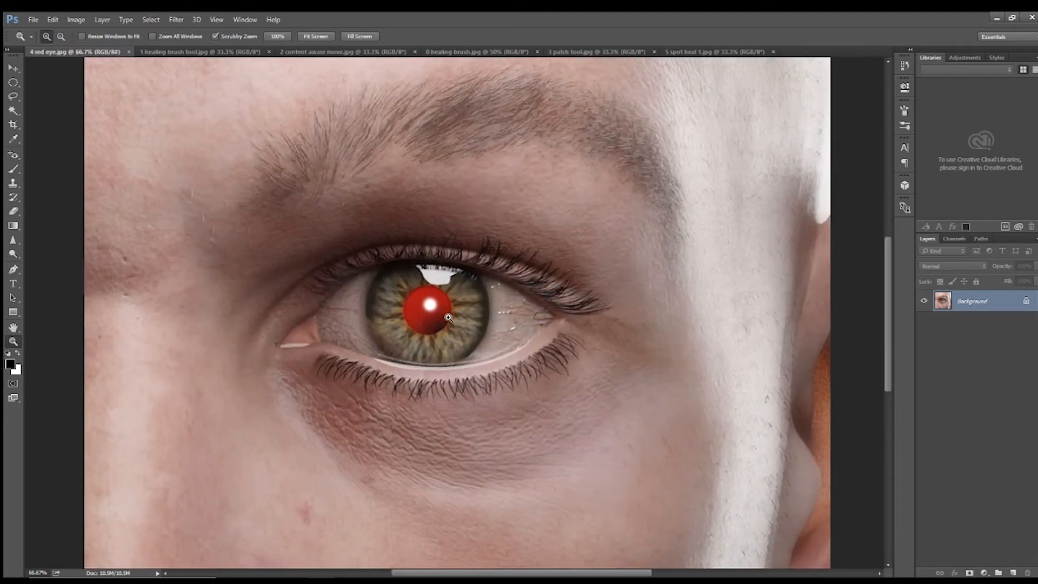
pyautogui.click(449, 317)
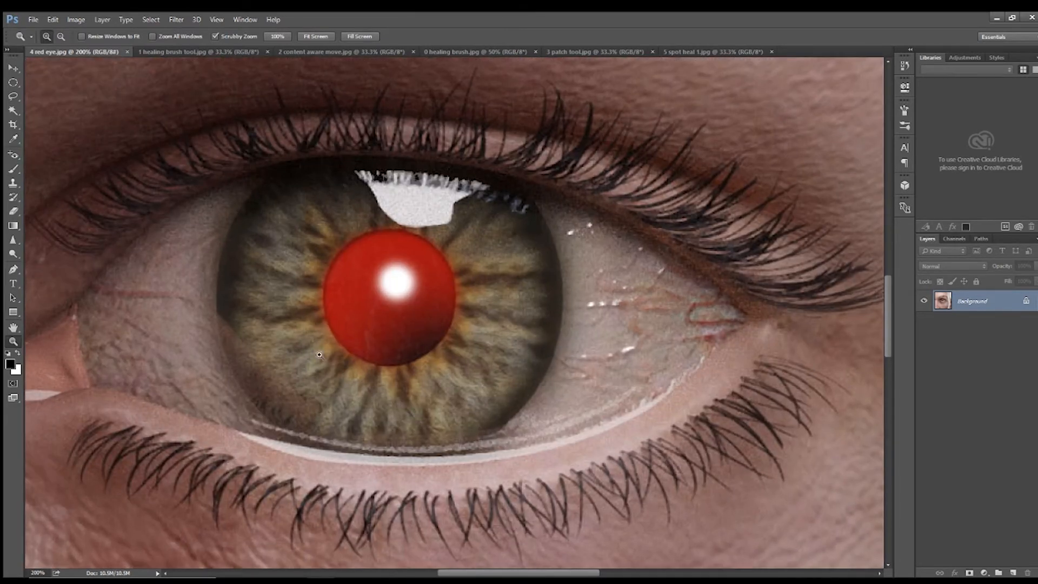
pyautogui.click(15, 156)
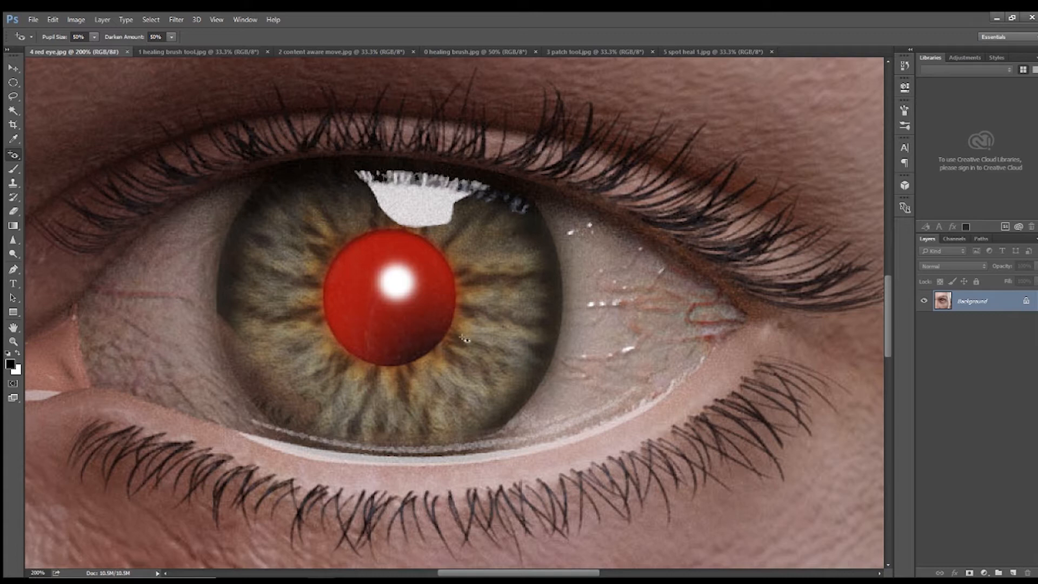
pyautogui.click(355, 268)
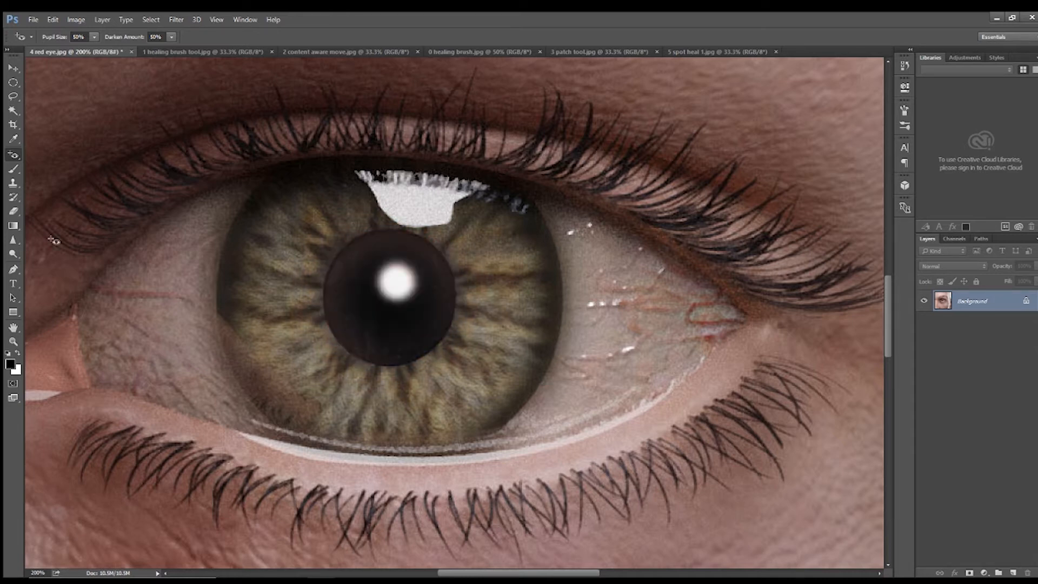
pyautogui.click(14, 341)
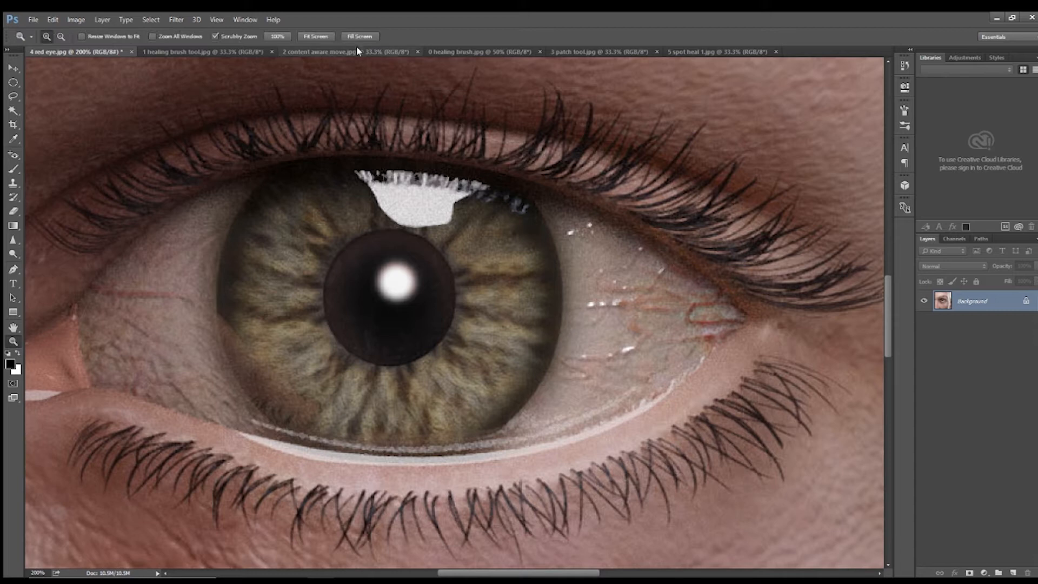
pyautogui.click(316, 36)
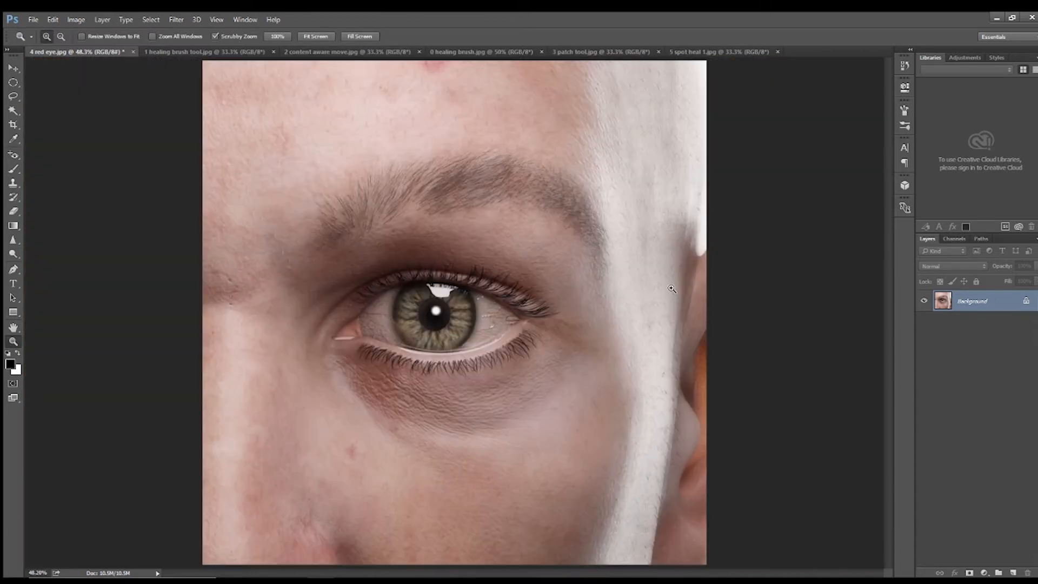
pyautogui.hotkey('ctrl', 'z')
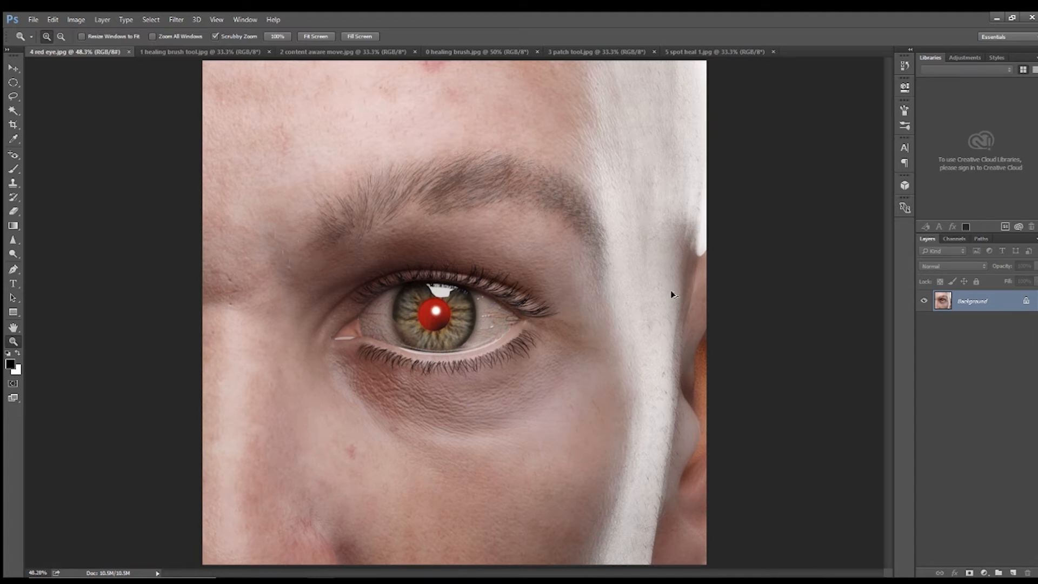
# Step: Duplicate the Background layer and remove the red from the pupil on the copy with the Red Eye tool
pyautogui.moveTo(989, 309); pyautogui.dragTo(1016, 572)
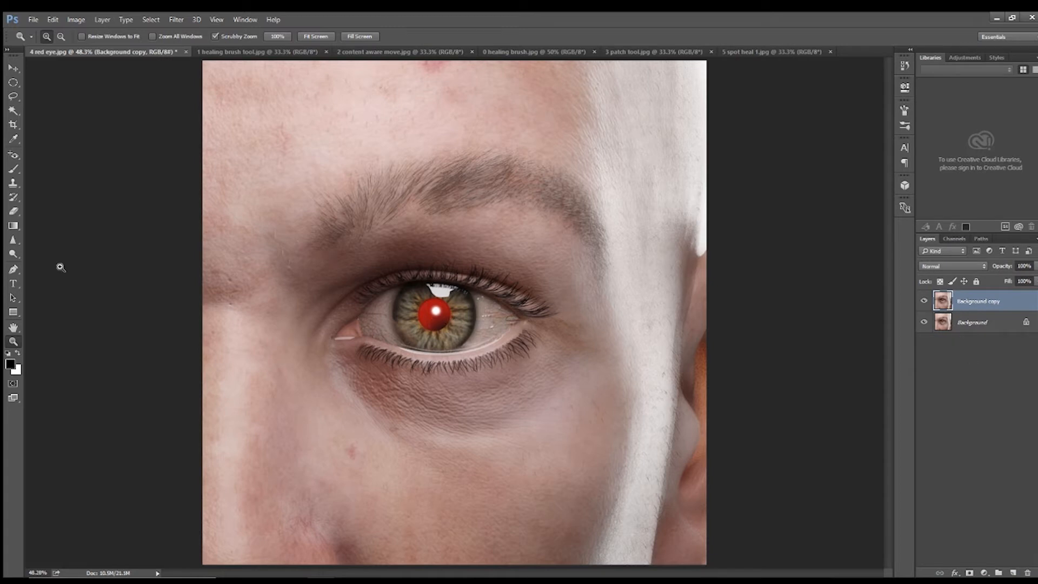
pyautogui.click(14, 156)
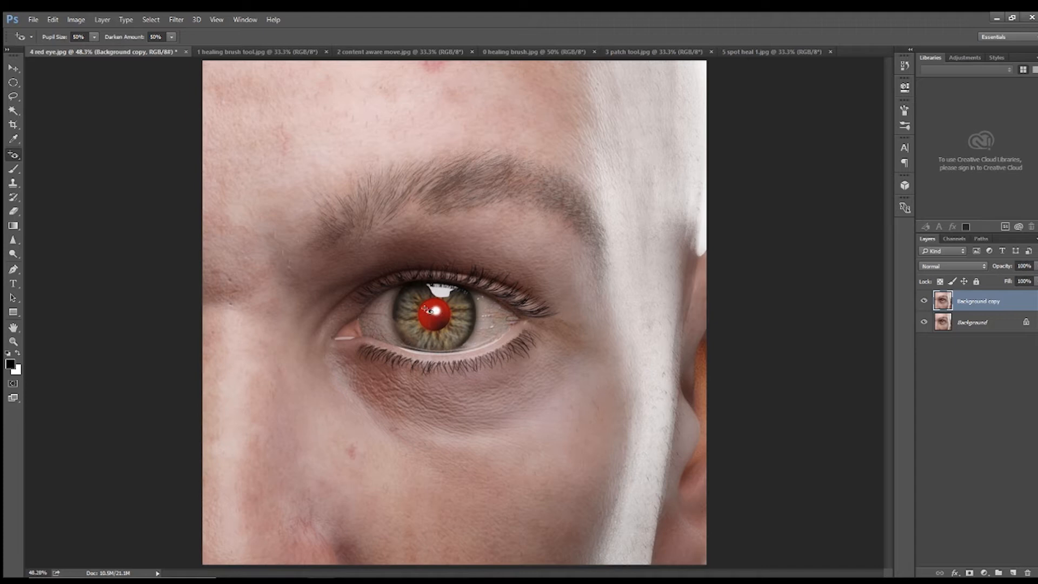
pyautogui.moveTo(427, 309); pyautogui.dragTo(455, 339)
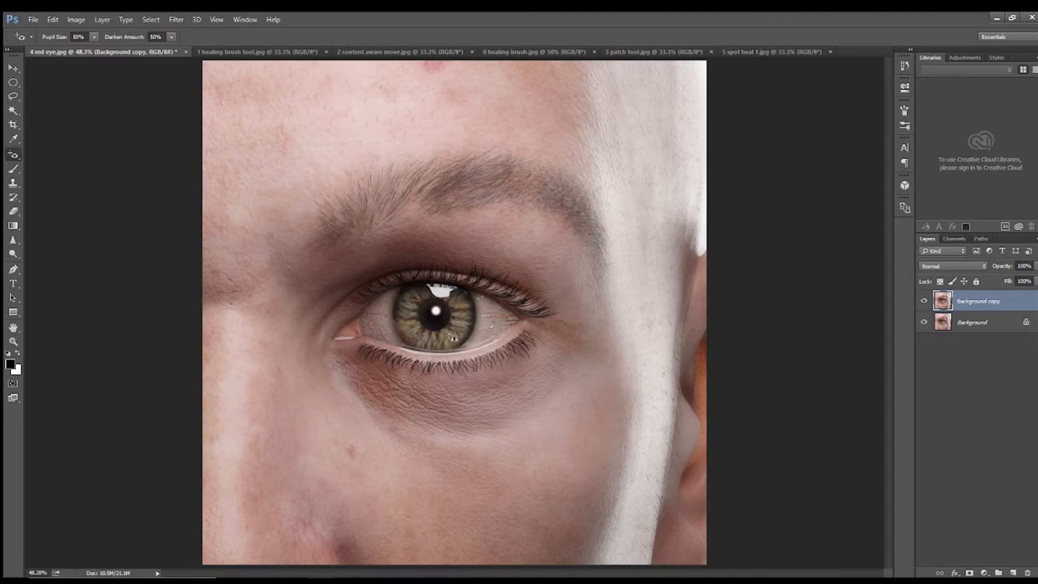
# Step: Toggle the visibility of the Background copy layer several times to compare the eye before and after the correction
pyautogui.click(925, 302)
pyautogui.click(924, 302)
pyautogui.click(924, 302)
pyautogui.click(925, 302)
pyautogui.click(925, 301)
pyautogui.click(925, 301)
# Step: Switch to the "1 healing brush tool.jpg" image and set up the Healing Brush tool with a 302 px brush in Normal mode
pyautogui.rightClick(10, 156)
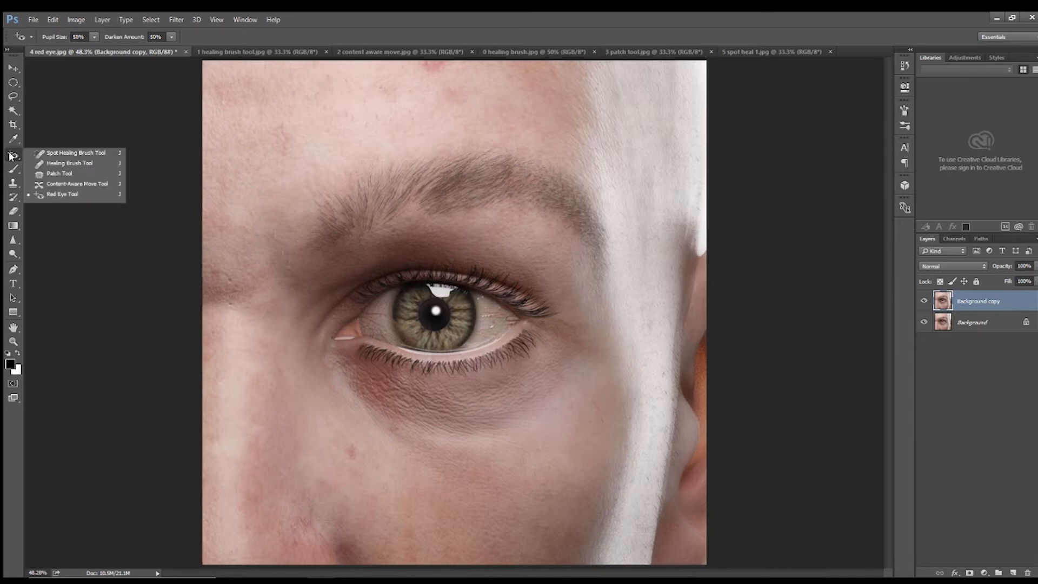
pyautogui.click(265, 54)
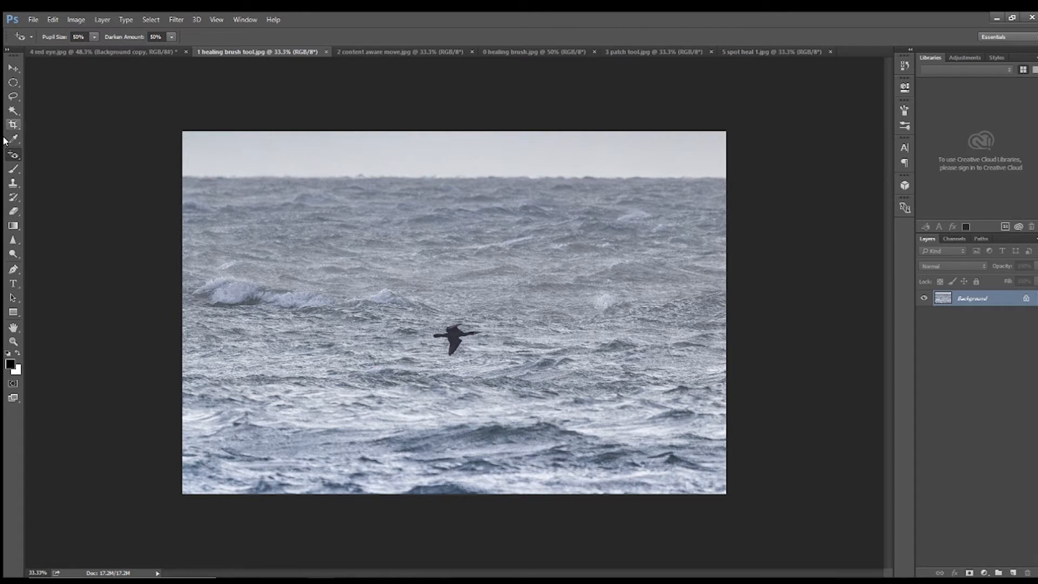
pyautogui.rightClick(13, 155)
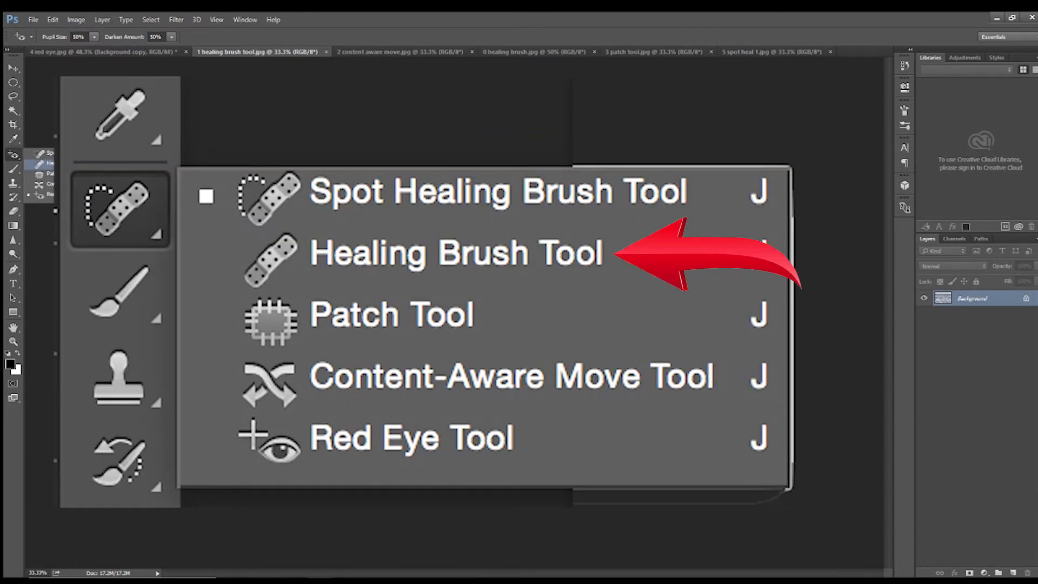
pyautogui.click(48, 163)
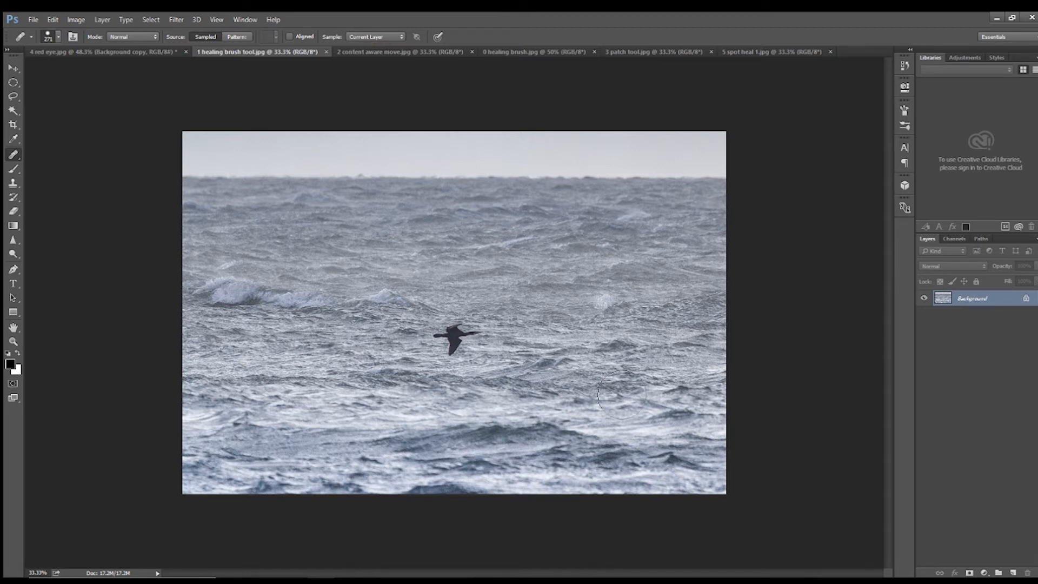
pyautogui.click(59, 37)
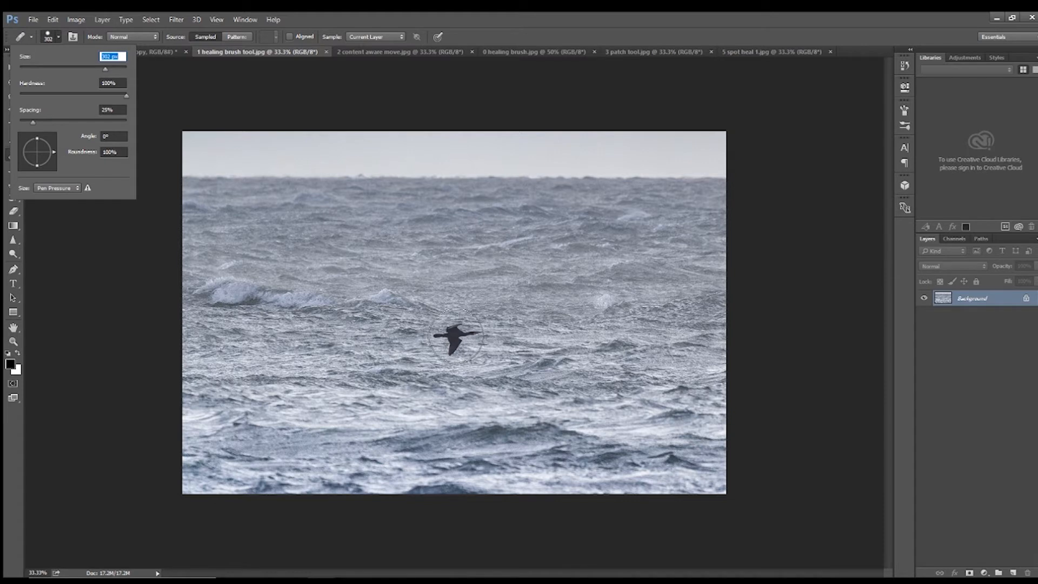
pyautogui.click(128, 34)
pyautogui.click(97, 68)
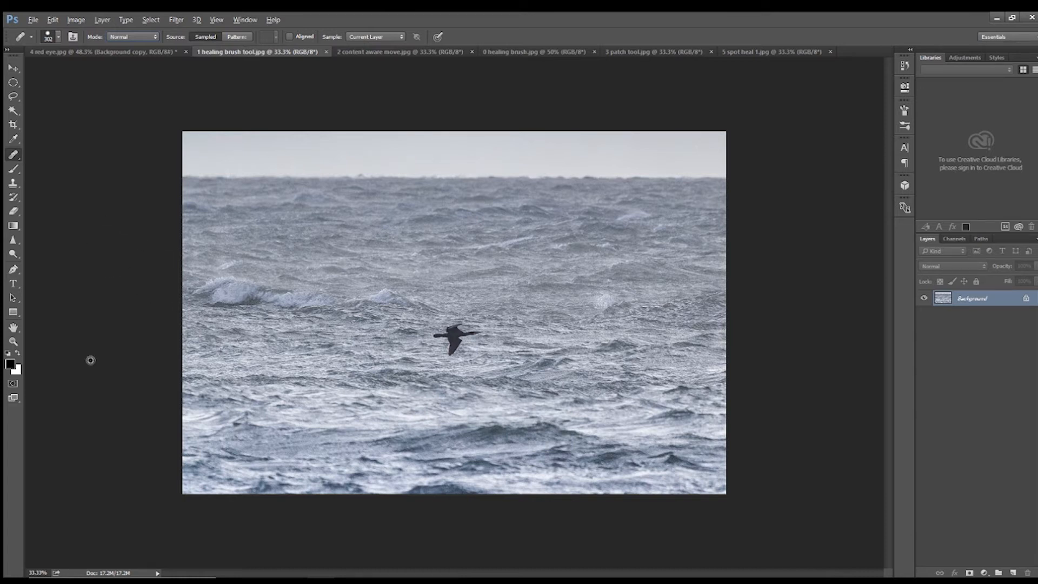
# Step: Try to cover the bird on the Background layer with the Healing Brush, sampling the water beside it
pyautogui.keyDown('alt'); pyautogui.click(347, 339); pyautogui.keyUp('alt')
pyautogui.moveTo(347, 340); pyautogui.dragTo(457, 337)
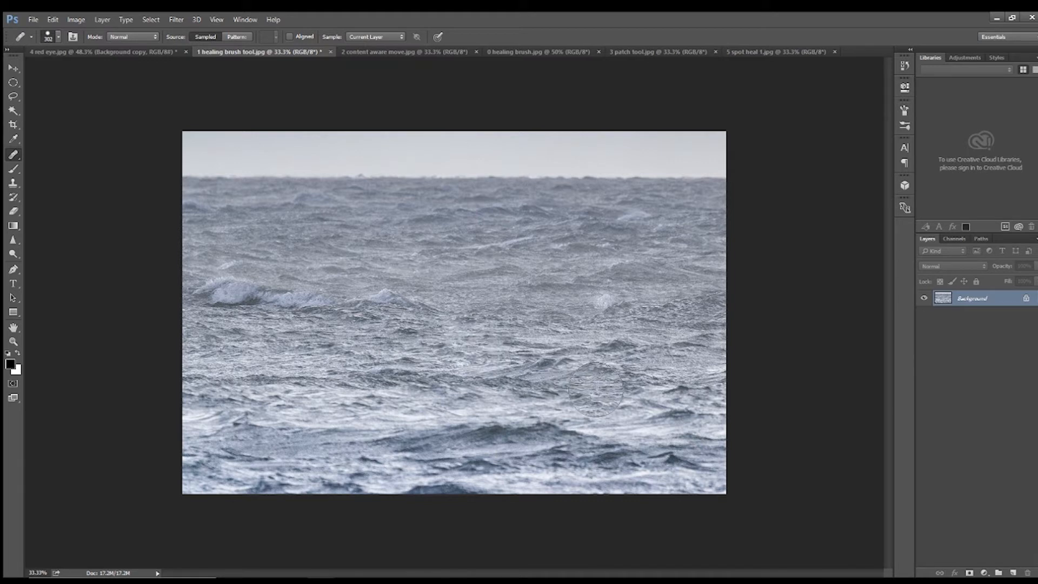
pyautogui.hotkey('ctrl', 'z')
# Step: Duplicate the Background layer of the sea image
pyautogui.moveTo(981, 299)
pyautogui.mouseDown()
pyautogui.moveTo(1001, 541)
pyautogui.moveTo(1014, 571)
pyautogui.mouseUp()
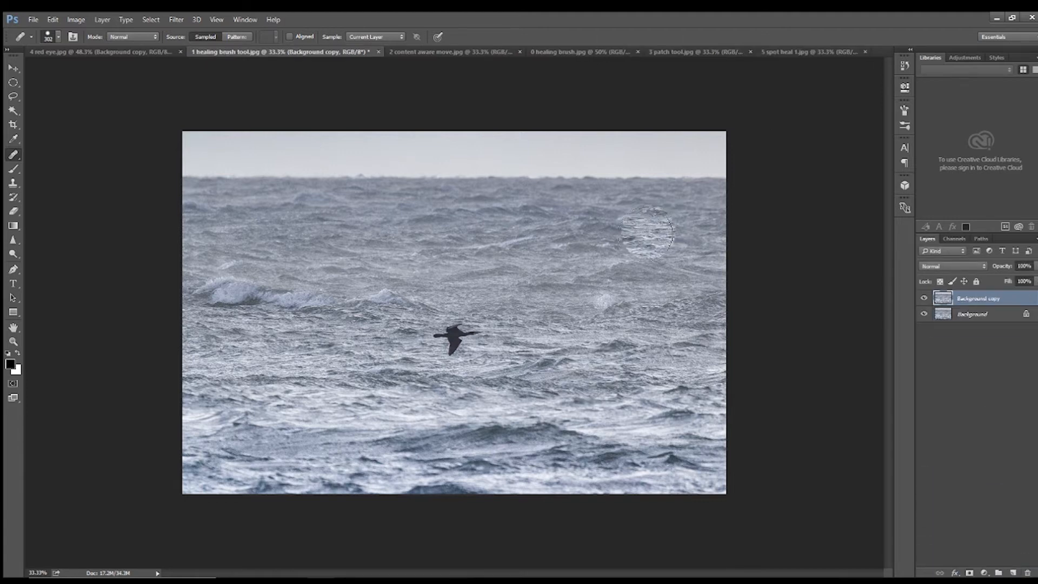
# Step: Try to cover the bird on the layer copy with the Healing Brush, sampling the white foam of the breaking wave
pyautogui.keyDown('alt'); pyautogui.click(300, 302); pyautogui.keyUp('alt')
pyautogui.click(456, 338)
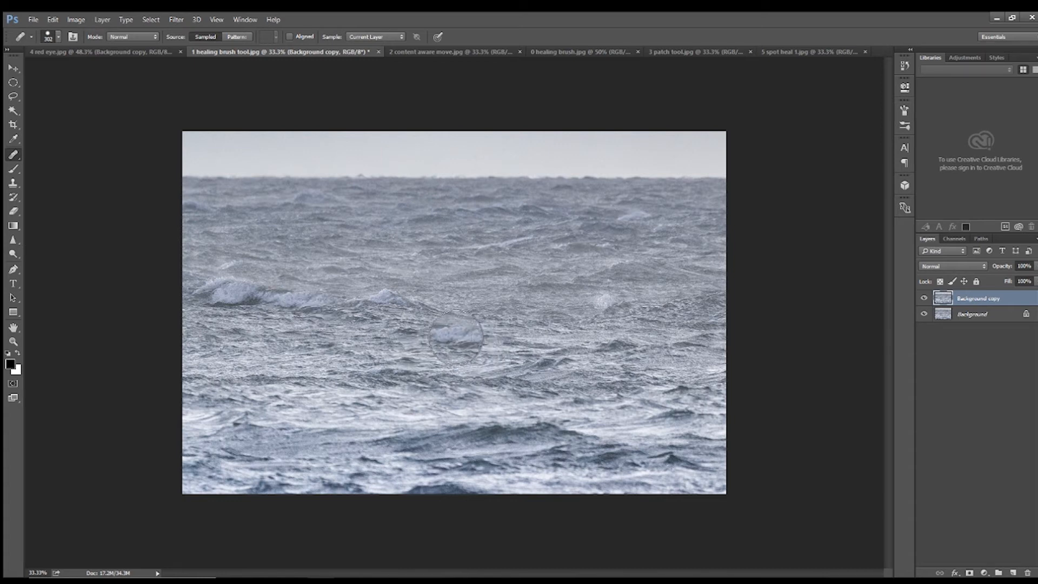
pyautogui.hotkey('ctrl', 'z')
pyautogui.hotkey('ctrl', 'z')
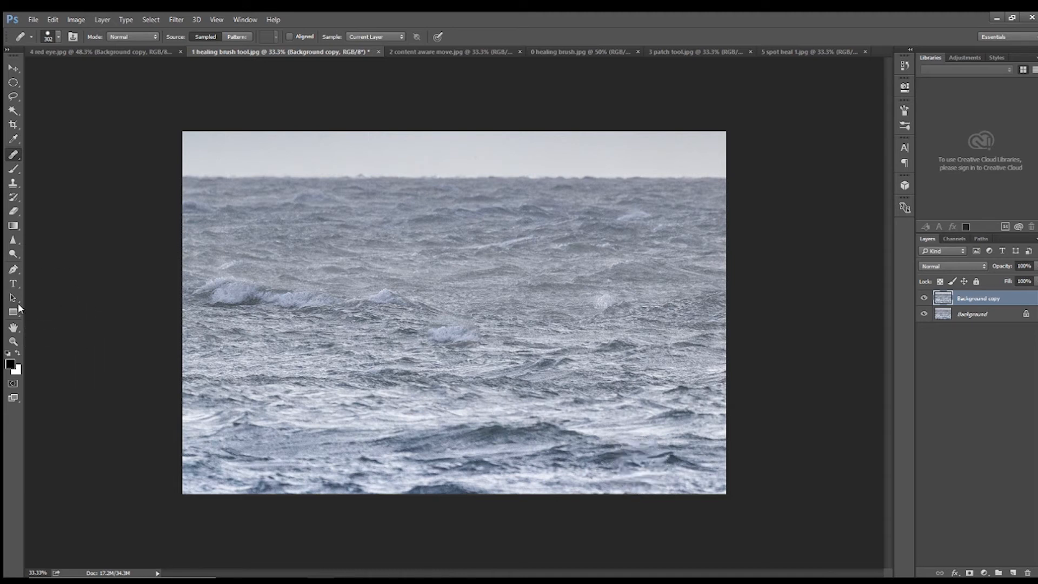
pyautogui.click(13, 342)
pyautogui.click(461, 333)
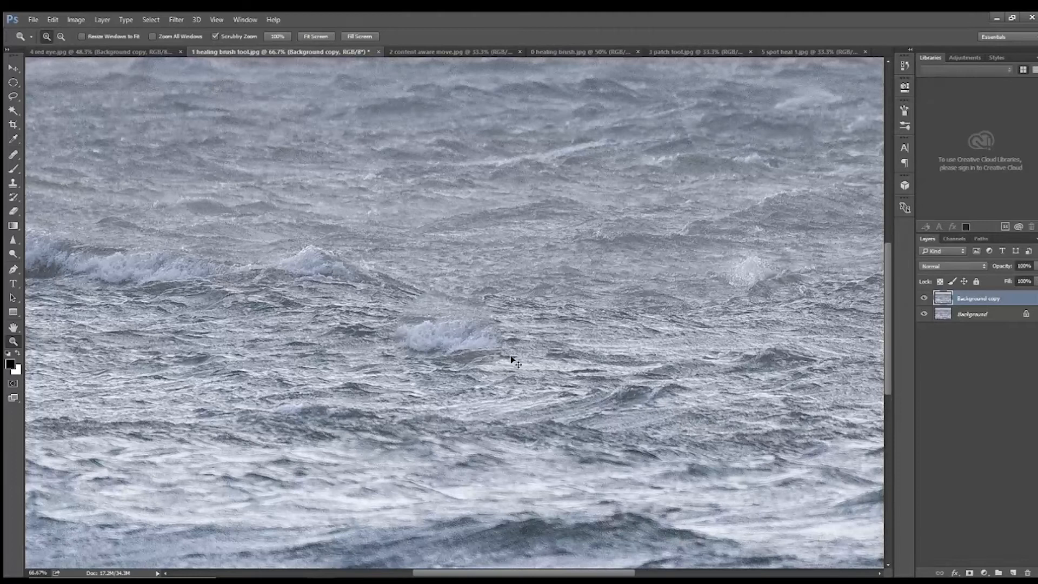
pyautogui.hotkey('ctrl', 'z')
pyautogui.press('alt')
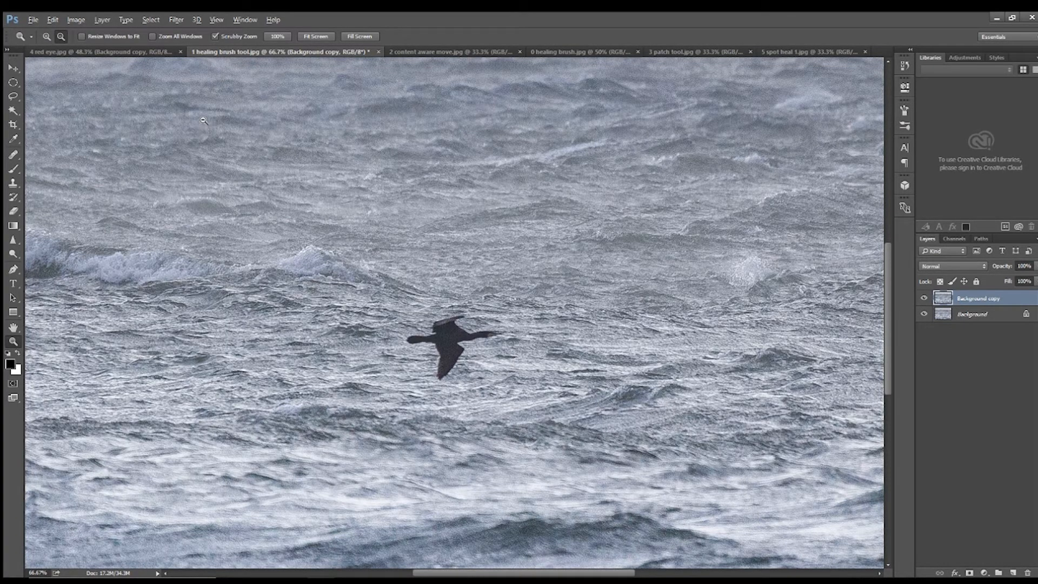
# Step: Try to cover the bird with the Healing Brush, sampling the smoother, more distant water near the horizon
pyautogui.click(14, 155)
pyautogui.press('alt')
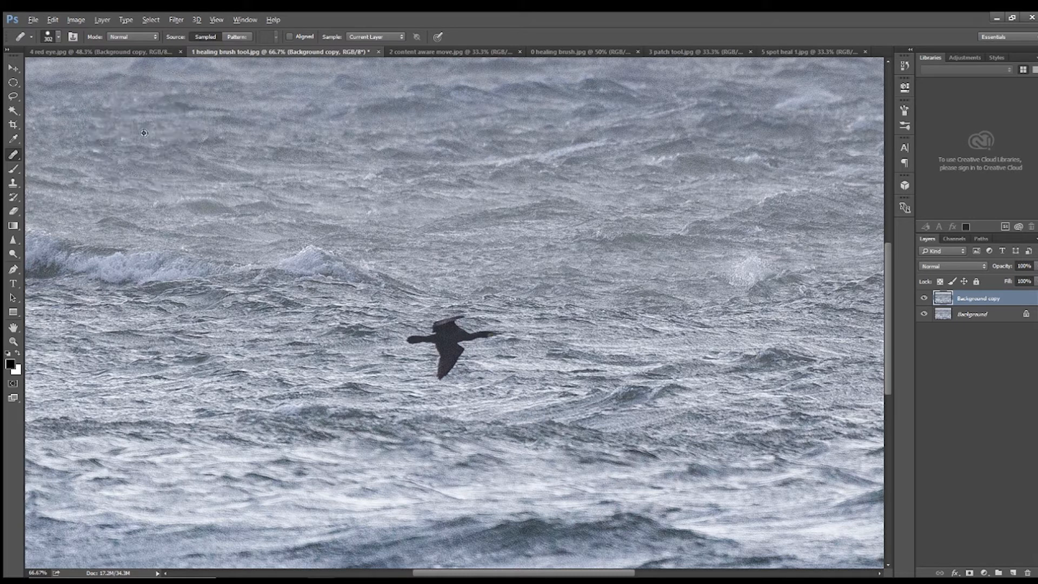
pyautogui.keyDown('alt'); pyautogui.click(125, 132); pyautogui.keyUp('alt')
pyautogui.moveTo(411, 340)
pyautogui.mouseDown()
pyautogui.moveTo(469, 348)
pyautogui.moveTo(449, 350)
pyautogui.mouseUp()
pyautogui.hotkey('ctrl', 'z')
pyautogui.hotkey('ctrl', 'z')
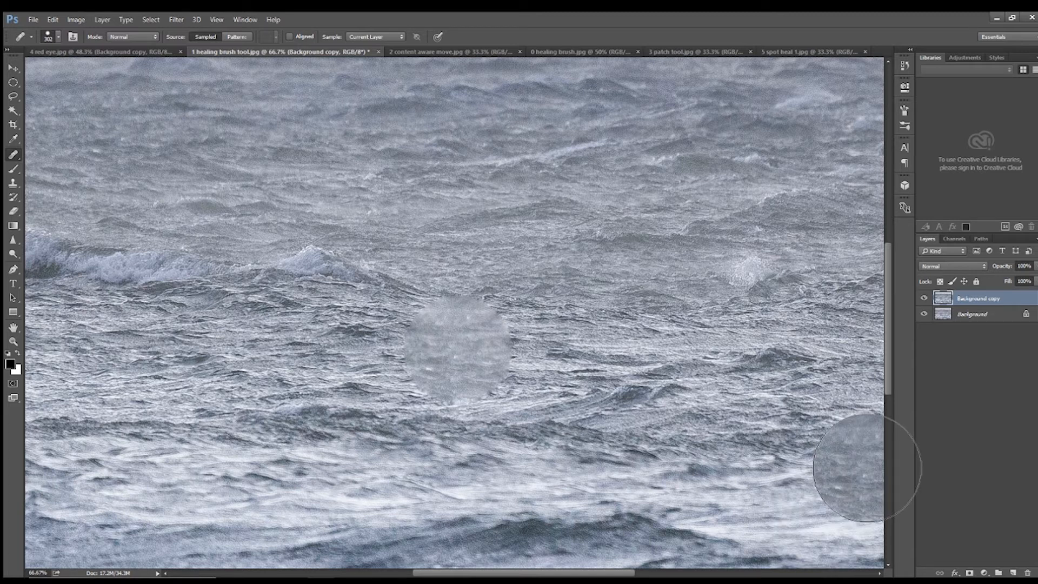
pyautogui.hotkey('ctrl', 'z')
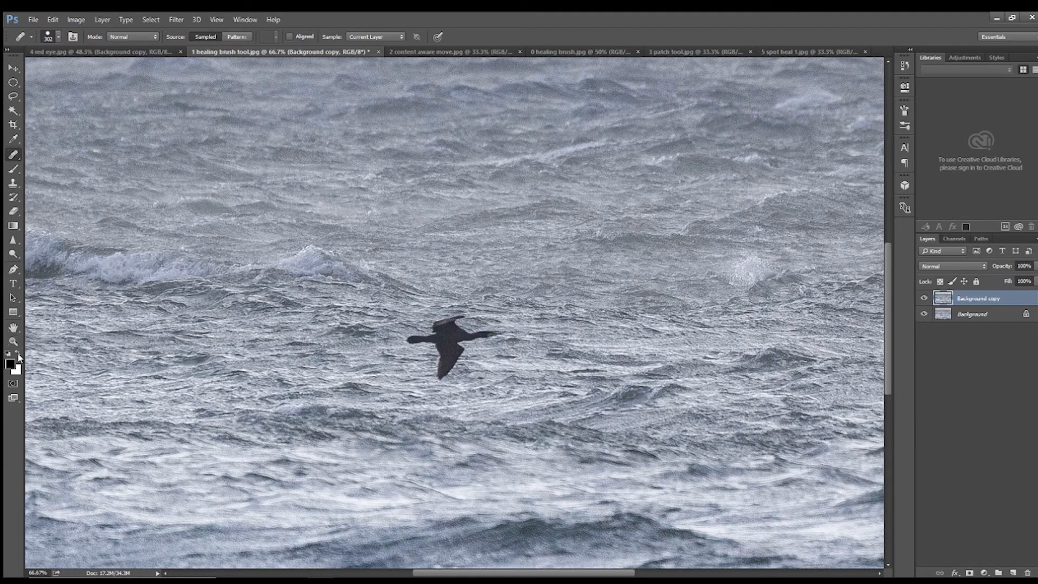
# Step: Fit the image in view and remove the bird on the Background copy layer with the Healing Brush, sampling similar water at its level
pyautogui.click(13, 341)
pyautogui.click(316, 36)
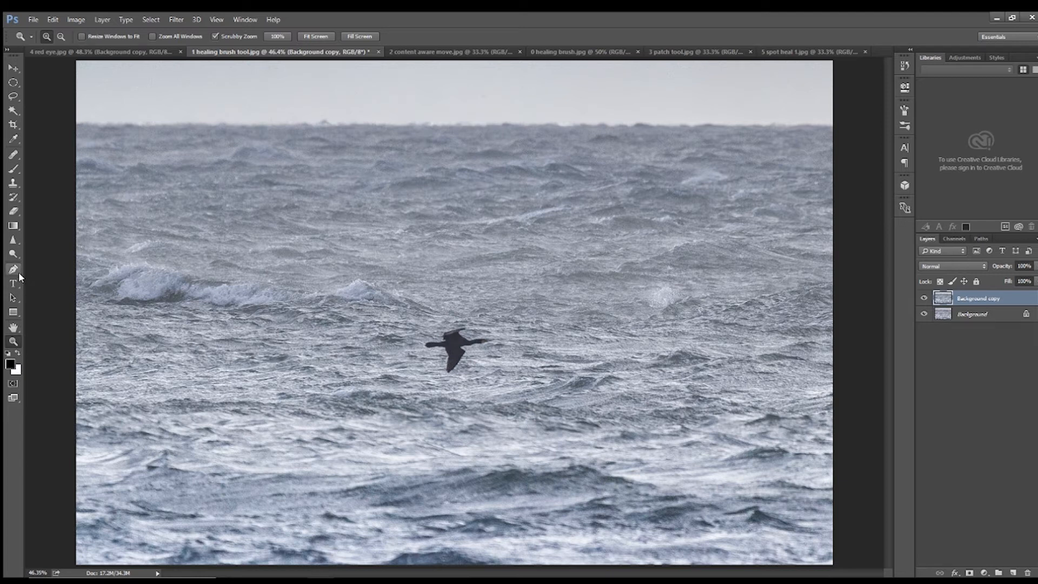
pyautogui.click(13, 155)
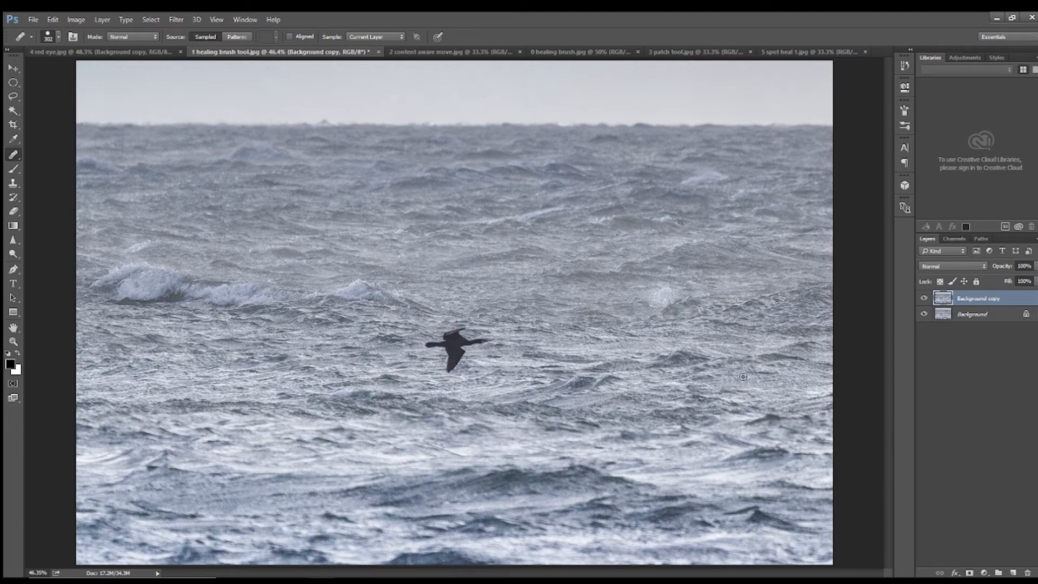
pyautogui.click(457, 351)
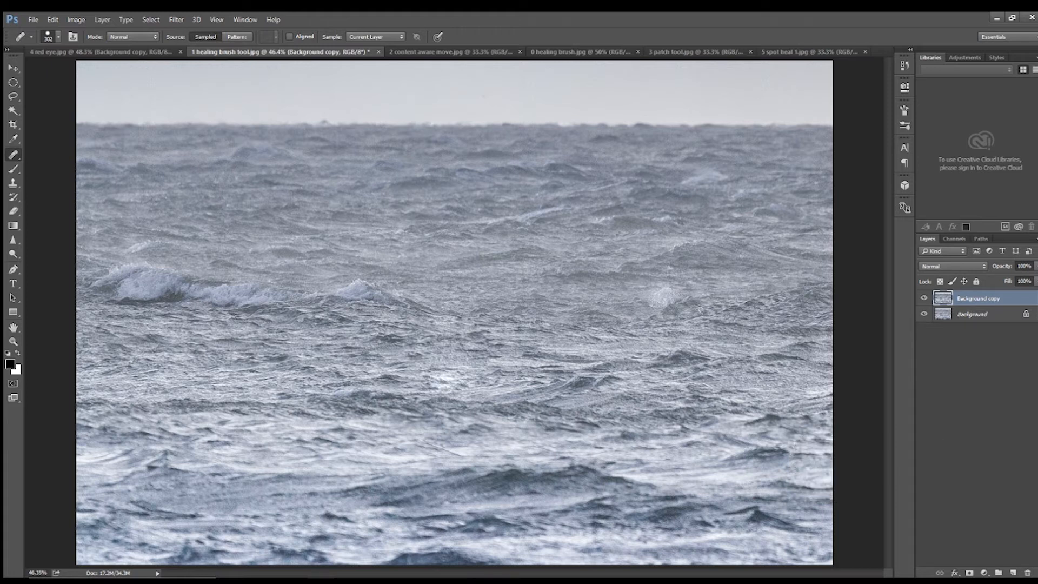
# Step: Toggle the visibility of the Background copy layer to compare the sea with and without the bird
pyautogui.click(925, 299)
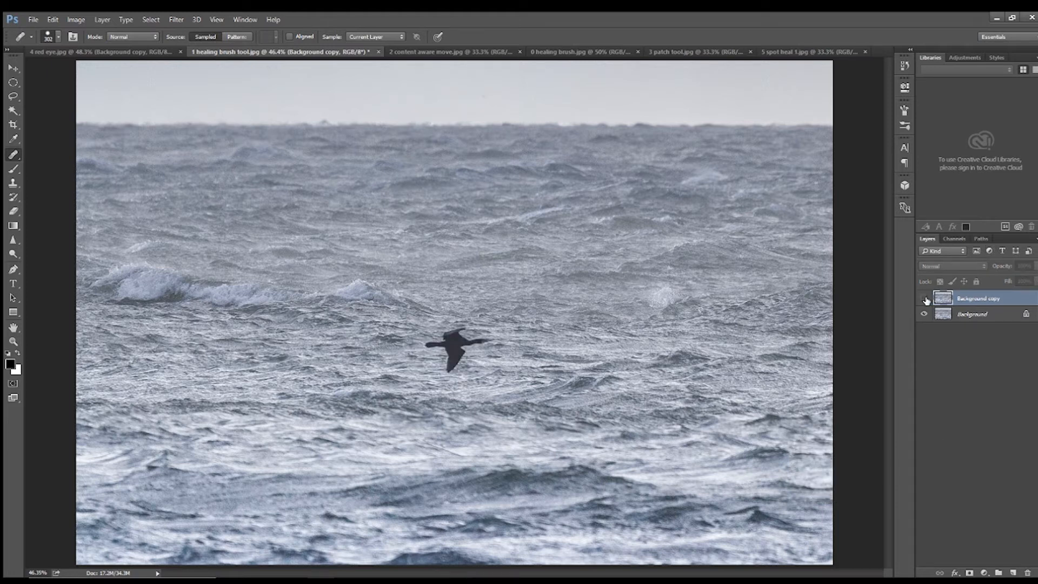
pyautogui.click(925, 299)
pyautogui.click(925, 299)
pyautogui.click(925, 300)
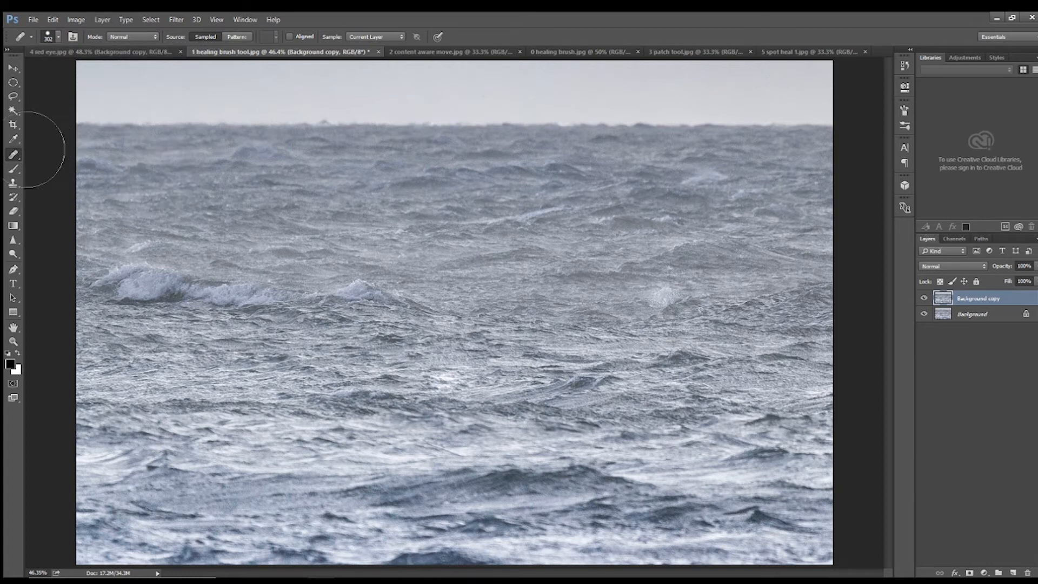
# Step: Switch to the "2 content aware move.jpg" image and activate the Content-Aware Move tool
pyautogui.click(435, 52)
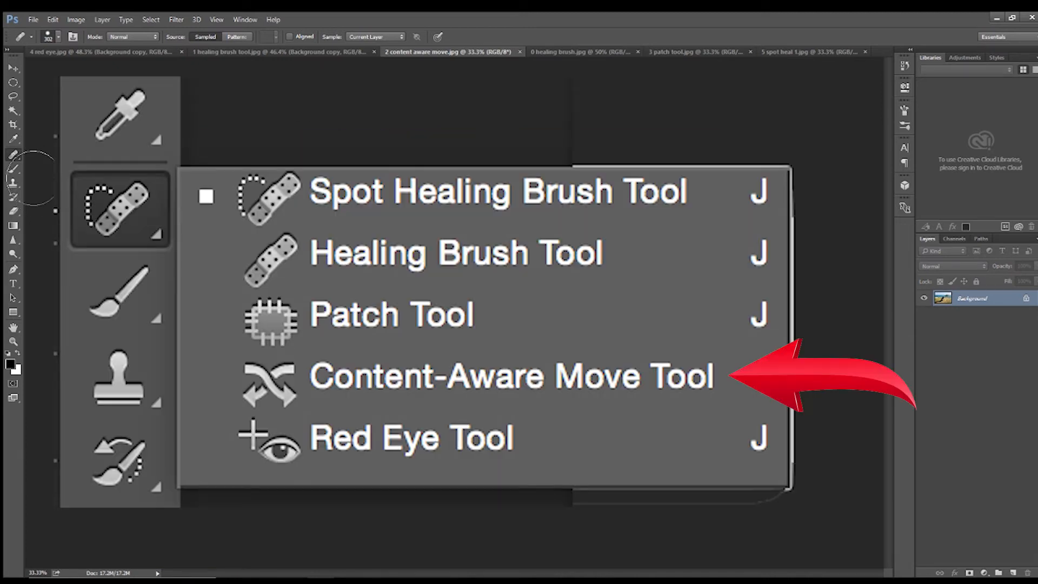
pyautogui.rightClick(13, 156)
pyautogui.click(45, 184)
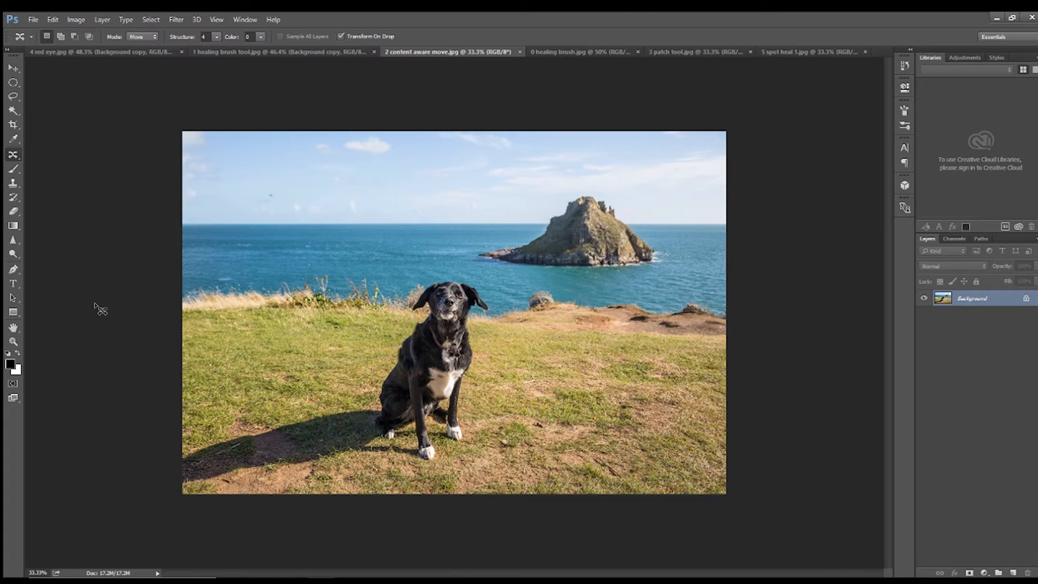
# Step: Zoom in to 50% and outline the dog together with its shadow using the Content-Aware Move tool
pyautogui.click(14, 341)
pyautogui.click(373, 382)
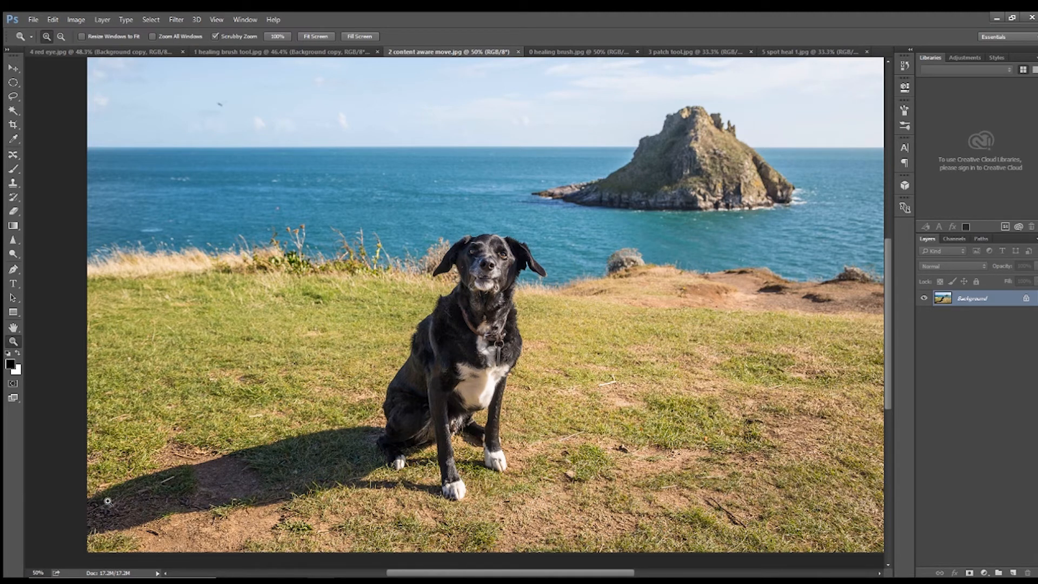
pyautogui.click(14, 155)
pyautogui.click(15, 155)
pyautogui.click(15, 156)
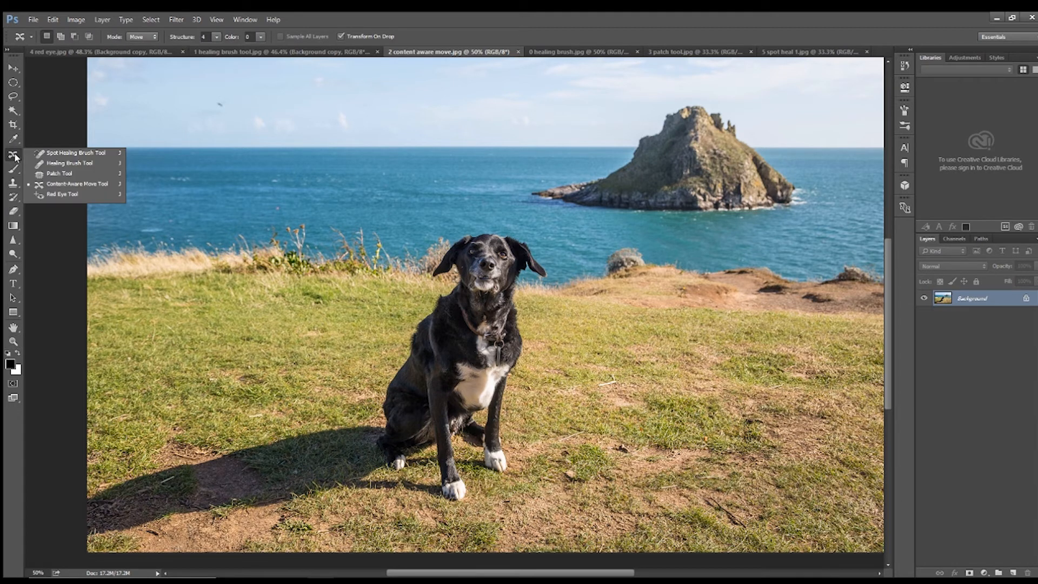
pyautogui.click(81, 185)
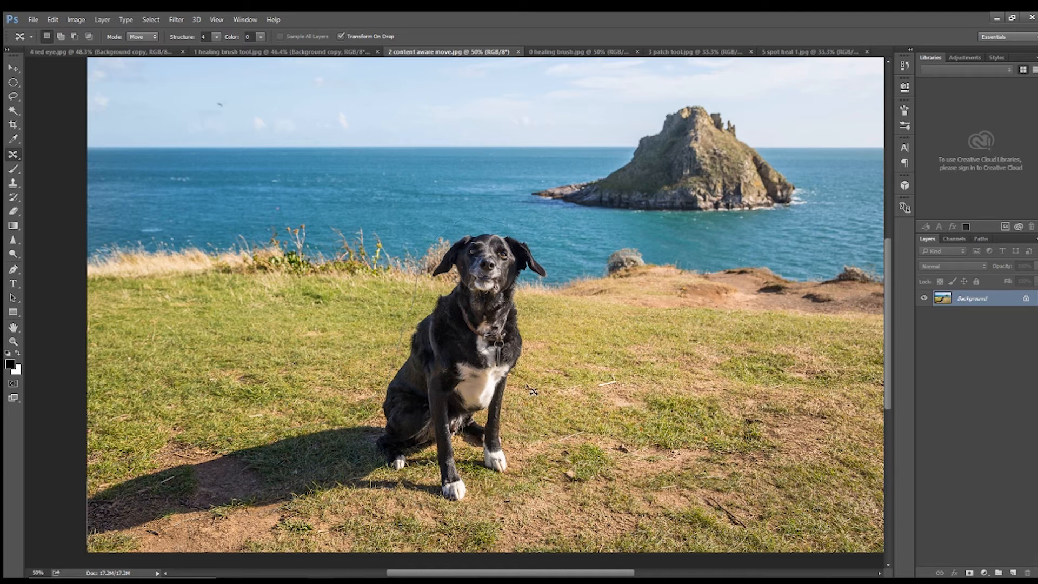
pyautogui.moveTo(538, 336)
pyautogui.mouseDown()
pyautogui.moveTo(530, 294)
pyautogui.moveTo(553, 285)
pyautogui.moveTo(528, 232)
pyautogui.moveTo(433, 241)
pyautogui.mouseUp()
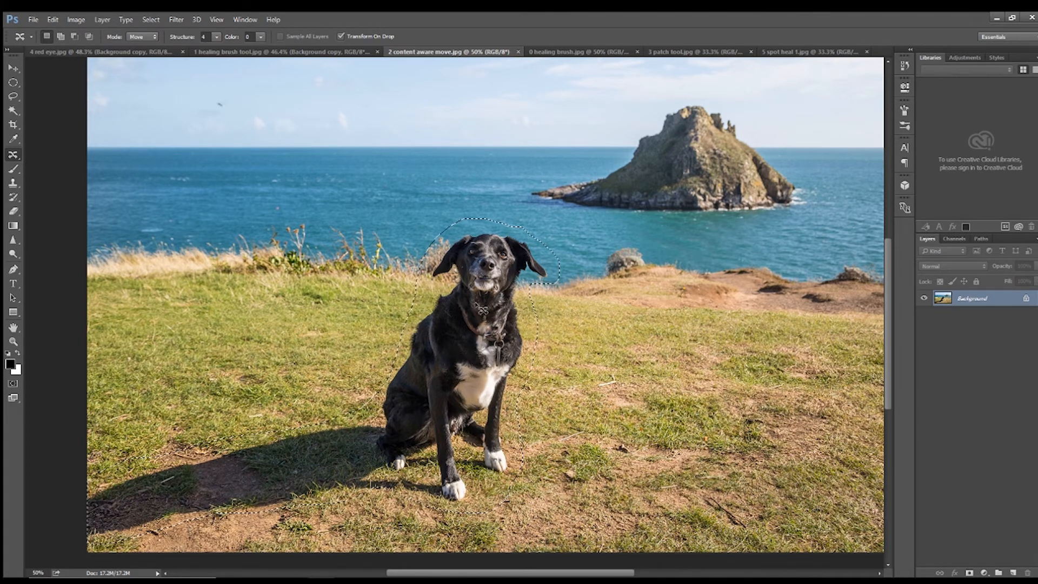
# Step: Try to move the selected dog and shadow leftward across the grass on the Background layer, and undo the move
pyautogui.moveTo(444, 361); pyautogui.dragTo(352, 373)
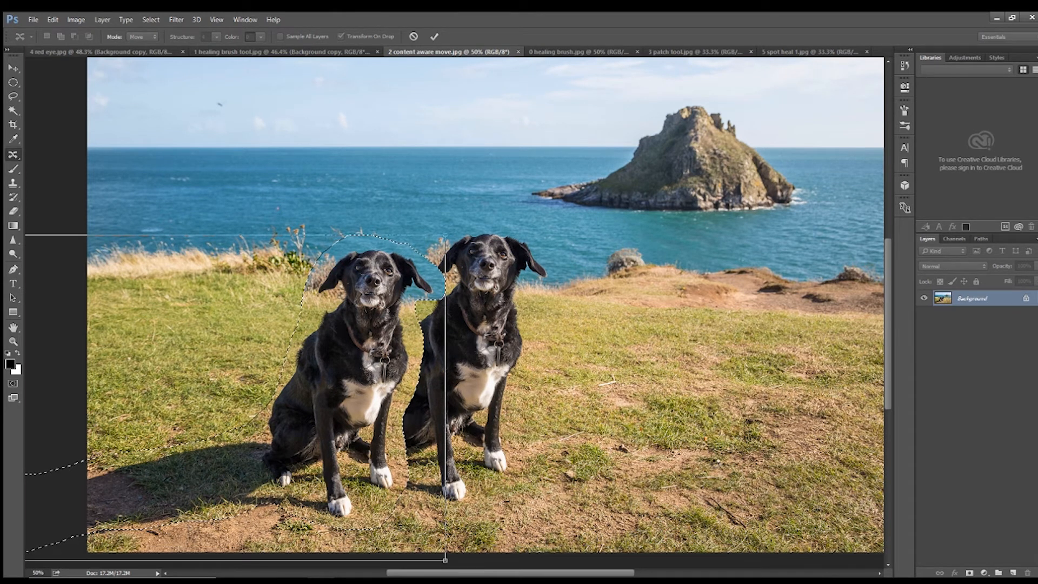
pyautogui.press('Return')
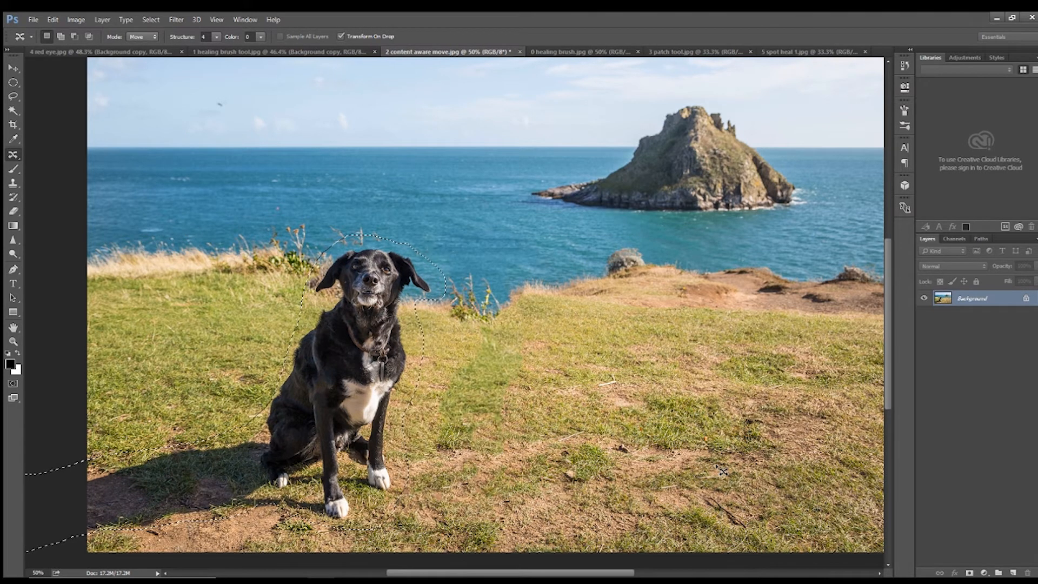
pyautogui.hotkey('ctrl', 'd')
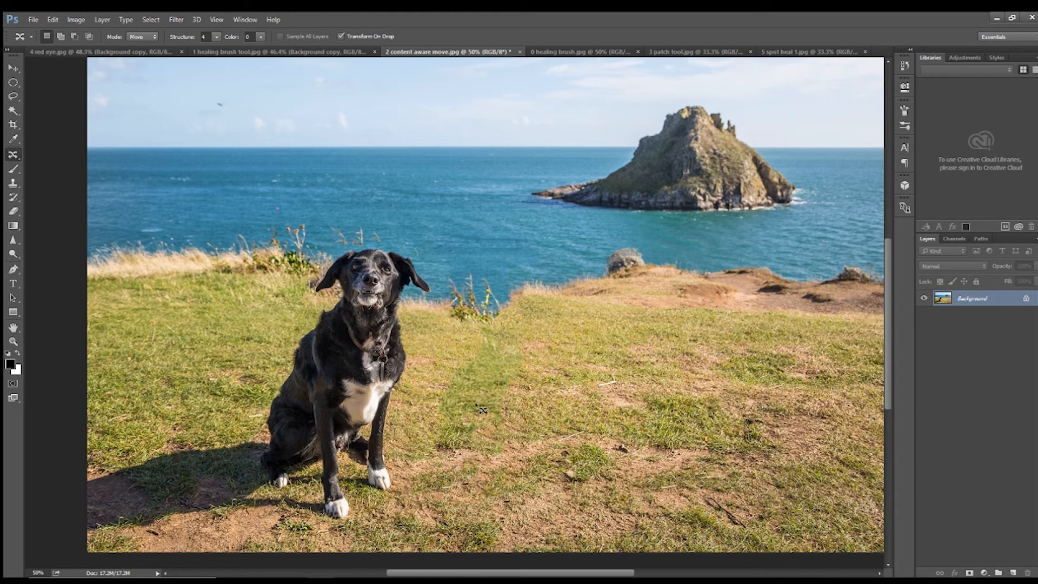
pyautogui.hotkey('ctrl', 'alt', 'z')
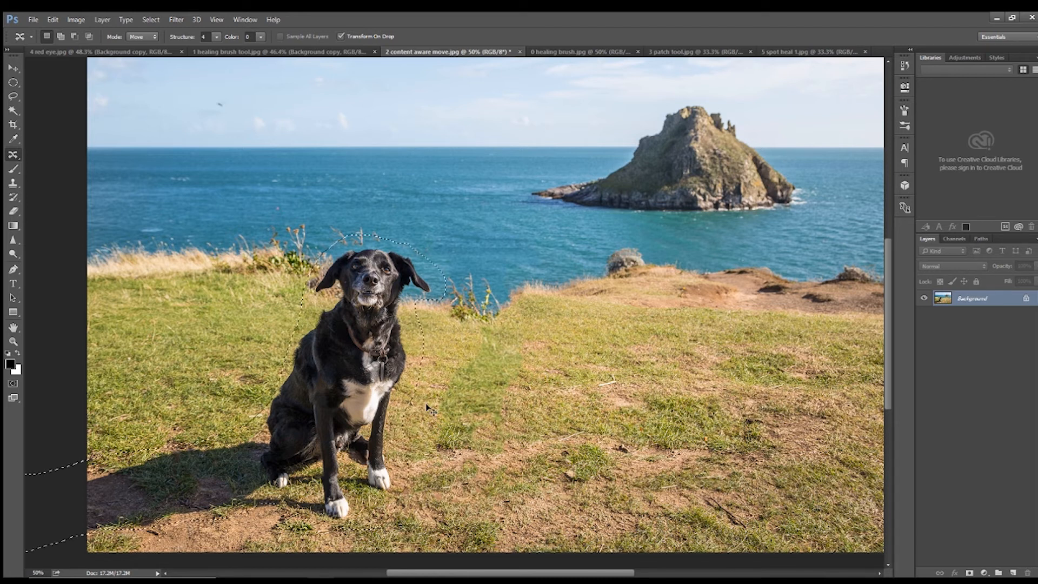
pyautogui.hotkey('ctrl', 'alt', 'z')
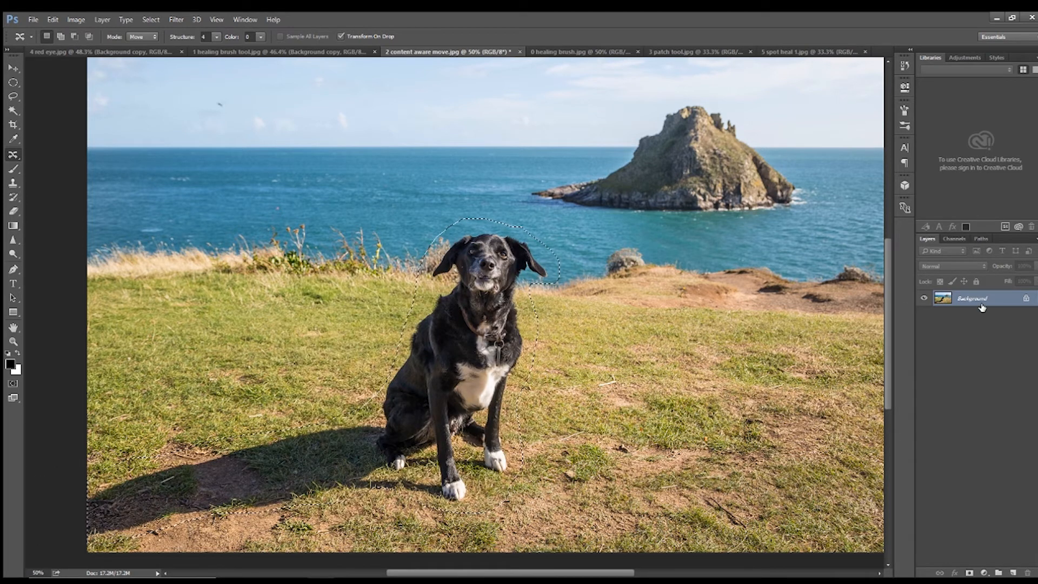
# Step: Duplicate the Background layer, move the selected dog and shadow leftward on the copy with Content-Aware Move, and deselect
pyautogui.moveTo(988, 300); pyautogui.dragTo(1014, 572)
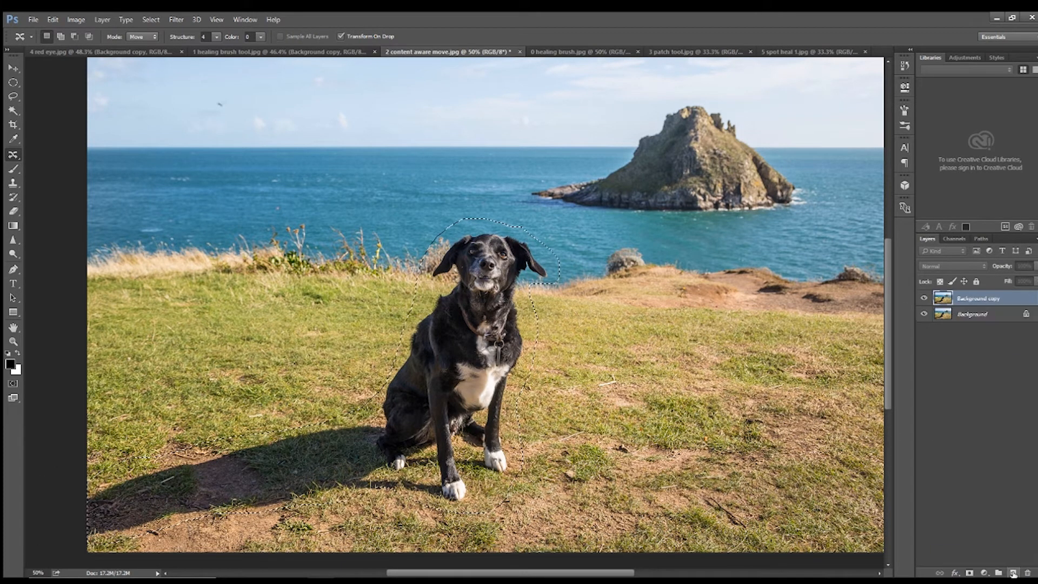
pyautogui.moveTo(465, 348); pyautogui.dragTo(340, 359)
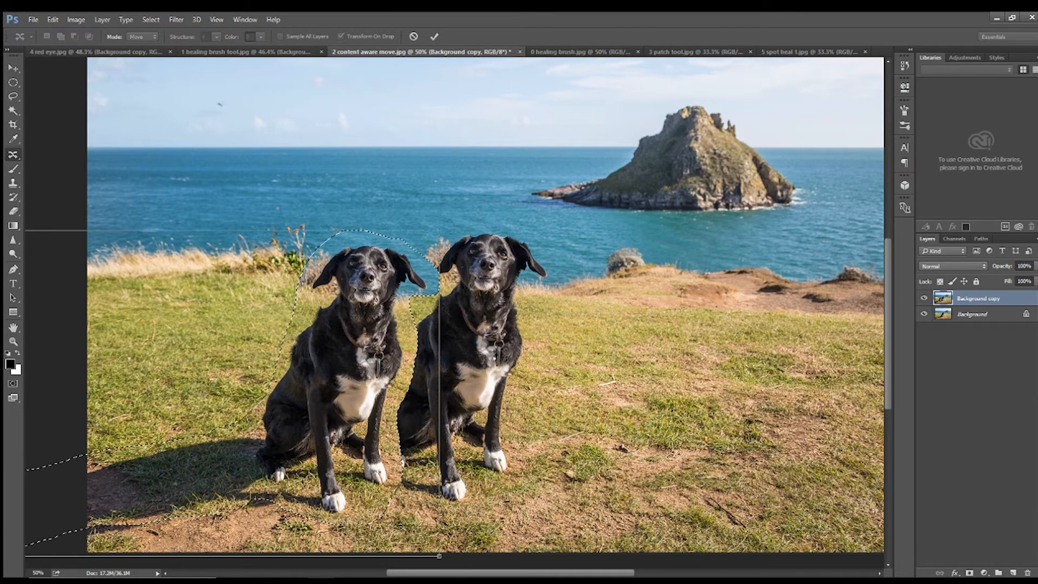
pyautogui.press('Return')
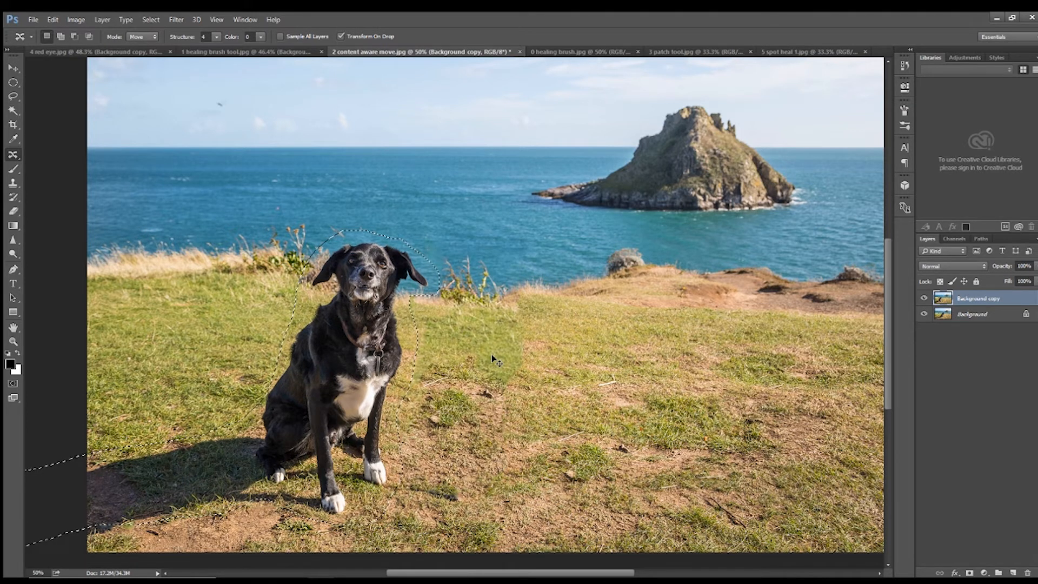
pyautogui.hotkey('ctrl', 'd')
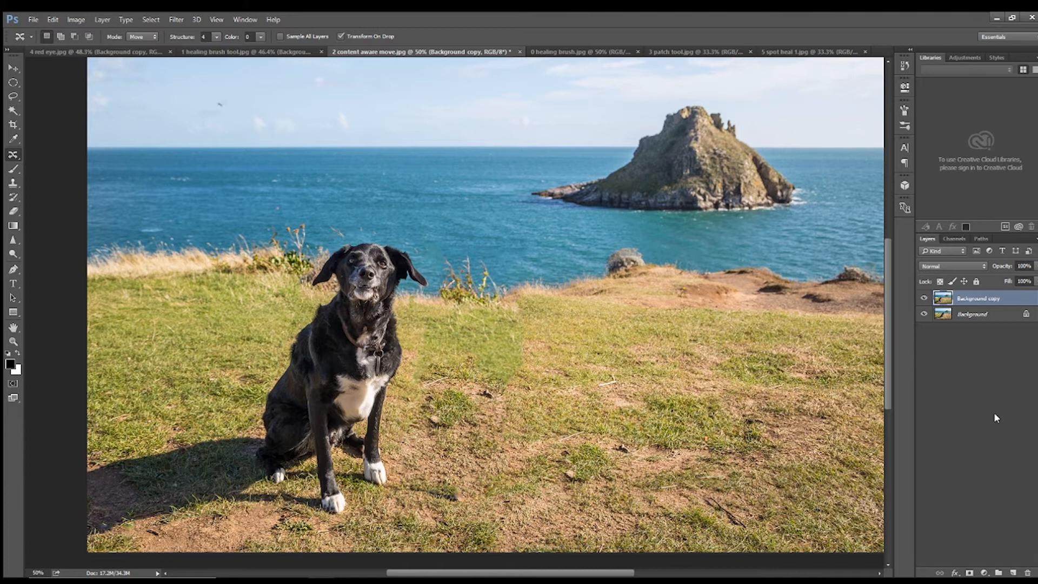
# Step: Toggle the visibility of the Background copy layer to compare the dog's original and moved positions
pyautogui.click(925, 299)
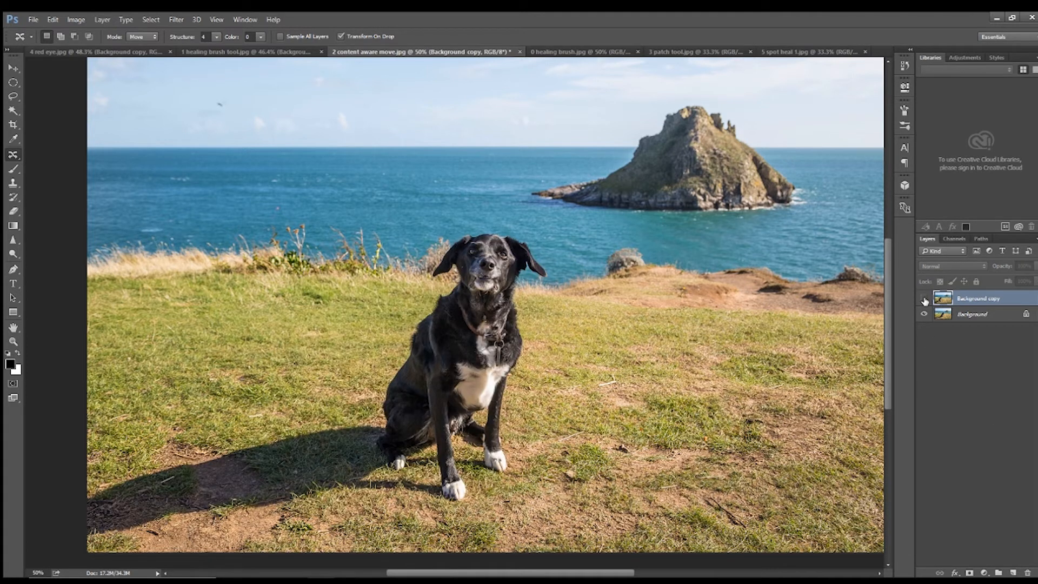
pyautogui.click(925, 299)
pyautogui.click(925, 299)
pyautogui.click(925, 300)
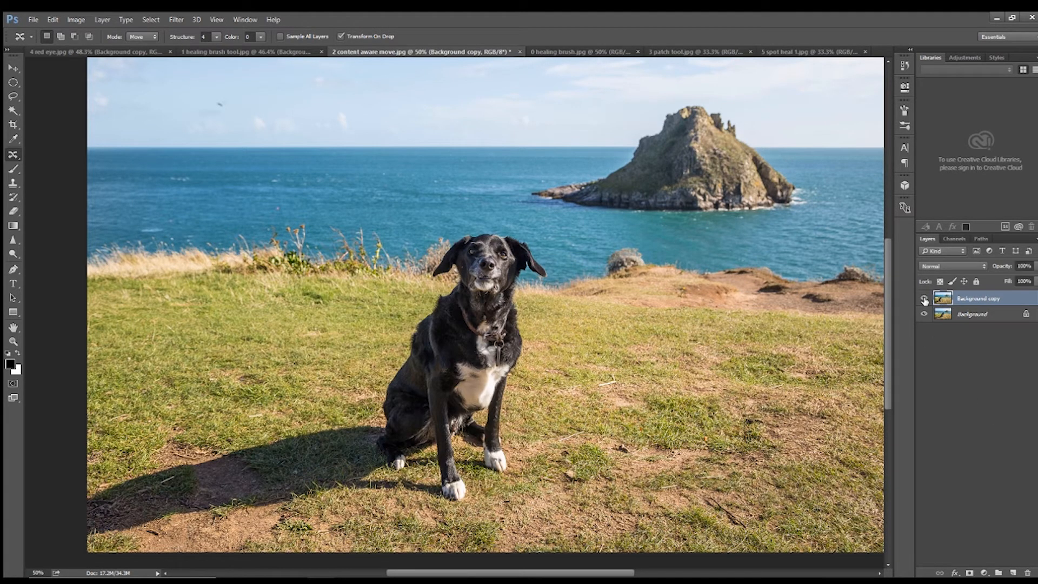
pyautogui.click(925, 300)
pyautogui.click(924, 299)
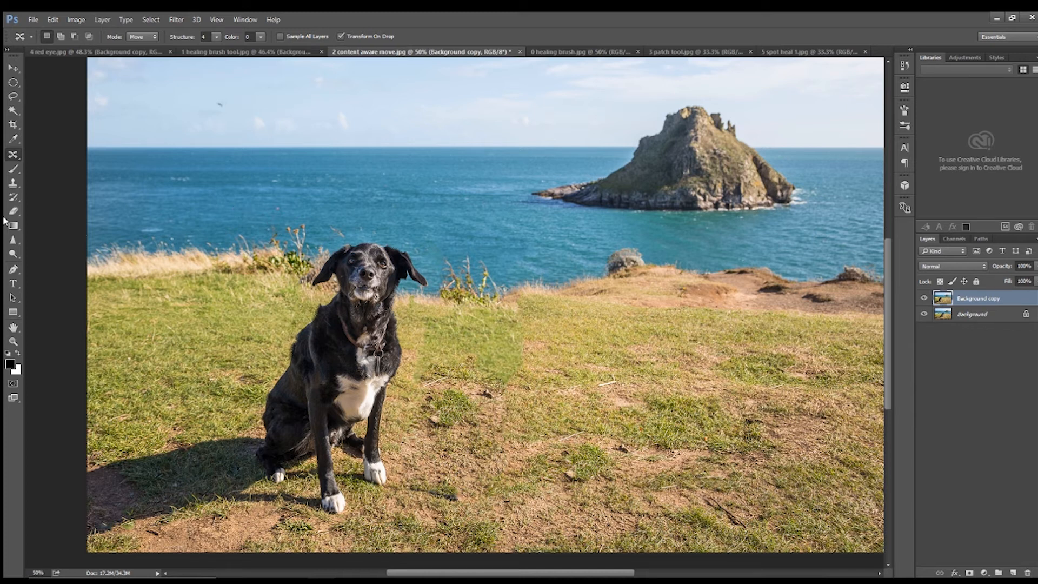
# Step: Blend the green patch beside the dog with the Clone Stamp tool, sampling the surrounding grass
pyautogui.click(13, 183)
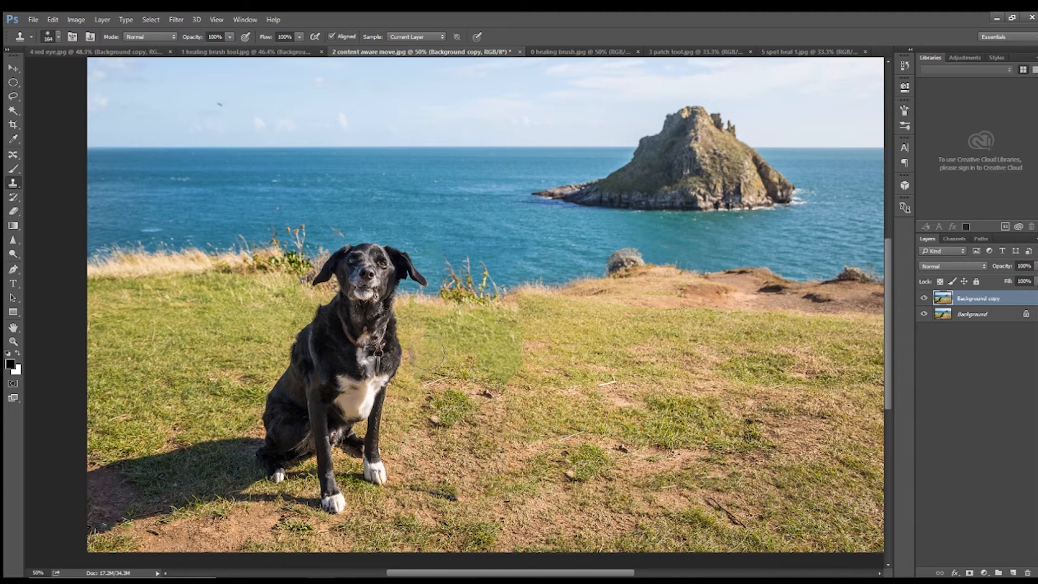
pyautogui.keyDown('alt'); pyautogui.click(442, 383); pyautogui.keyUp('alt')
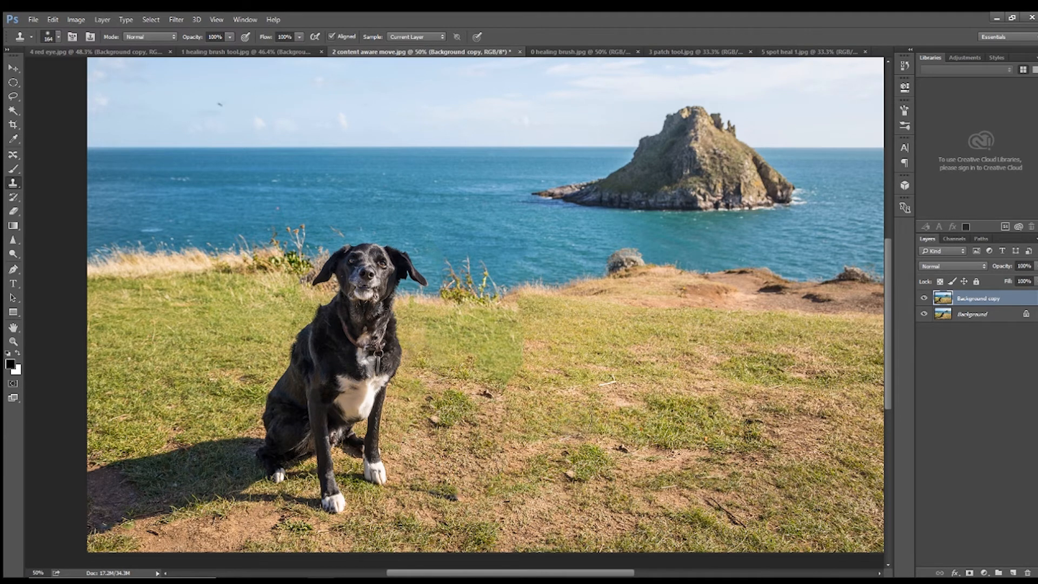
pyautogui.keyDown('alt'); pyautogui.click(550, 358); pyautogui.keyUp('alt')
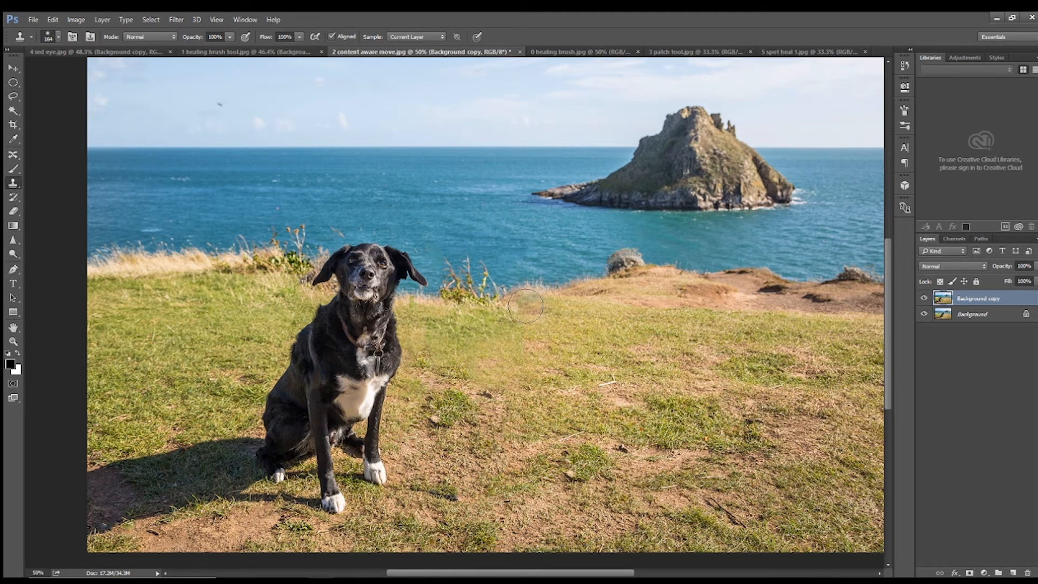
# Step: Try to smooth the grass beside the dog using the Spot Healing Brush with an enlarged brush
pyautogui.click(13, 154)
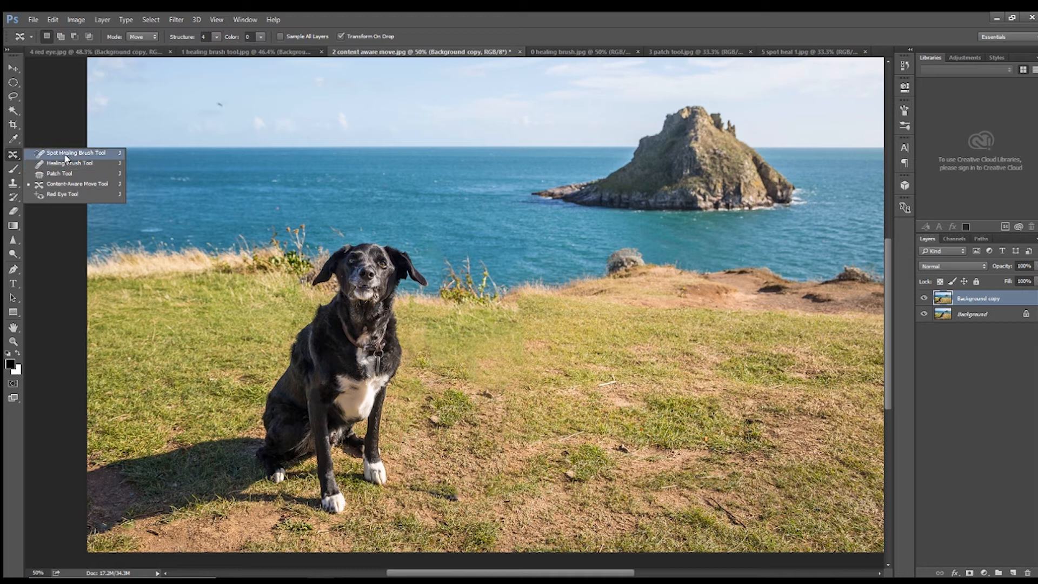
pyautogui.click(66, 157)
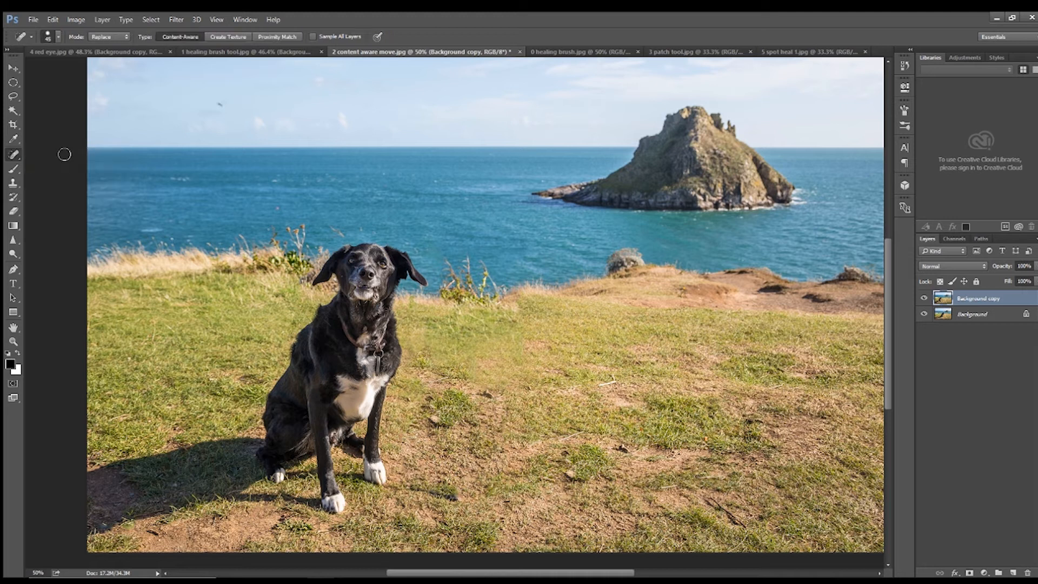
pyautogui.click(58, 37)
pyautogui.moveTo(55, 67); pyautogui.dragTo(72, 68)
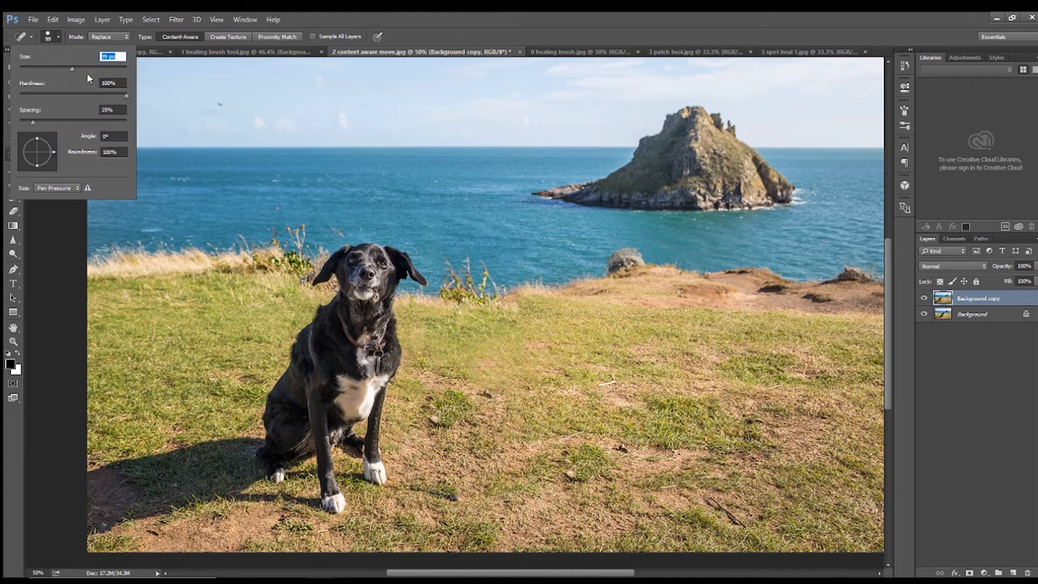
pyautogui.click(94, 69)
pyautogui.click(482, 356)
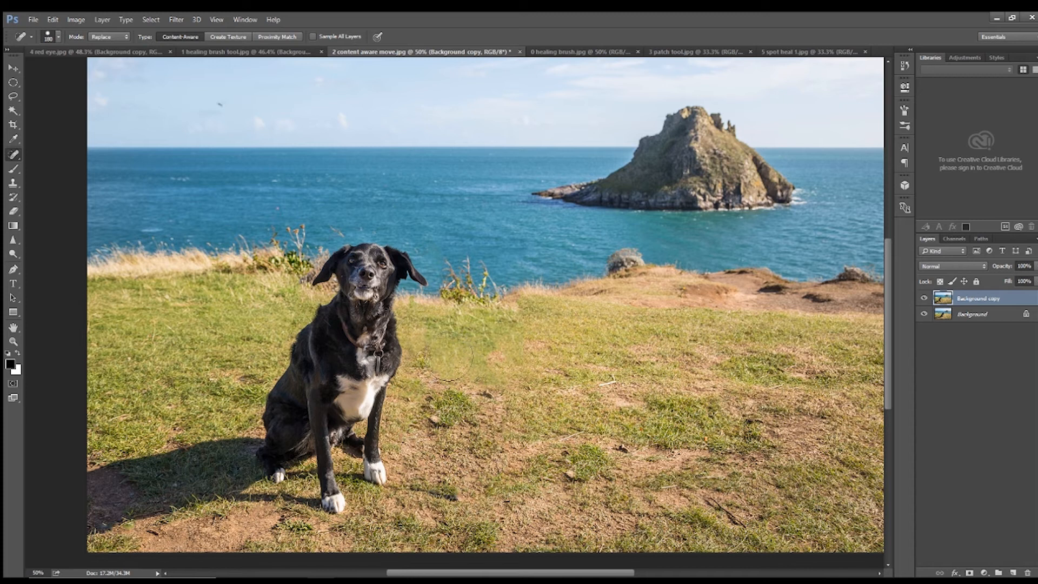
pyautogui.click(461, 378)
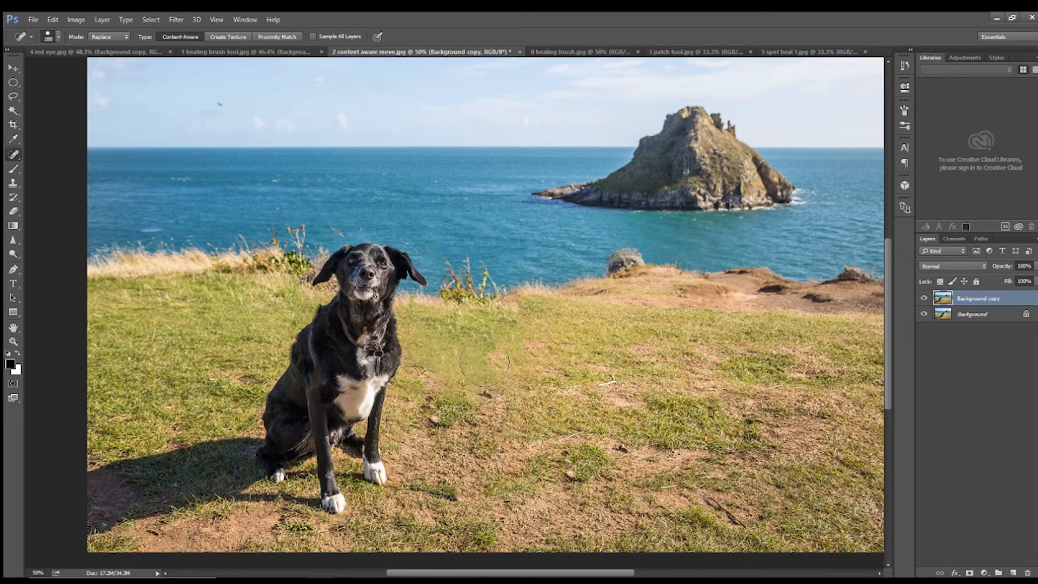
pyautogui.click(461, 400)
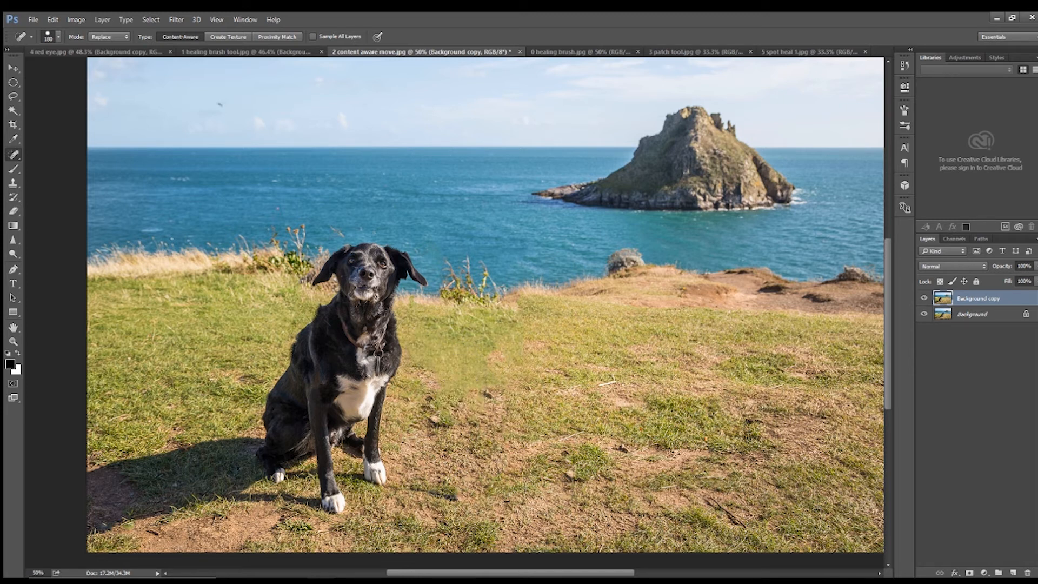
# Step: Reduce the Spot Healing Brush size and undo the last healing strokes on the grass
pyautogui.click(58, 36)
pyautogui.moveTo(82, 65); pyautogui.dragTo(64, 67)
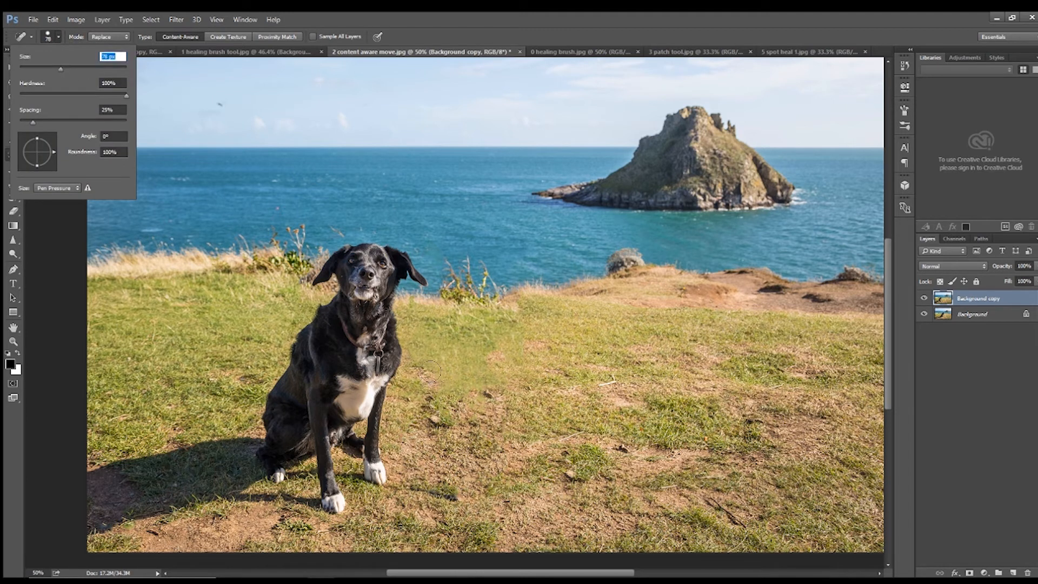
pyautogui.hotkey('ctrl', 'alt', 'z')
pyautogui.hotkey('ctrl', 'alt', 'z')
pyautogui.hotkey('ctrl', 'alt', 'z')
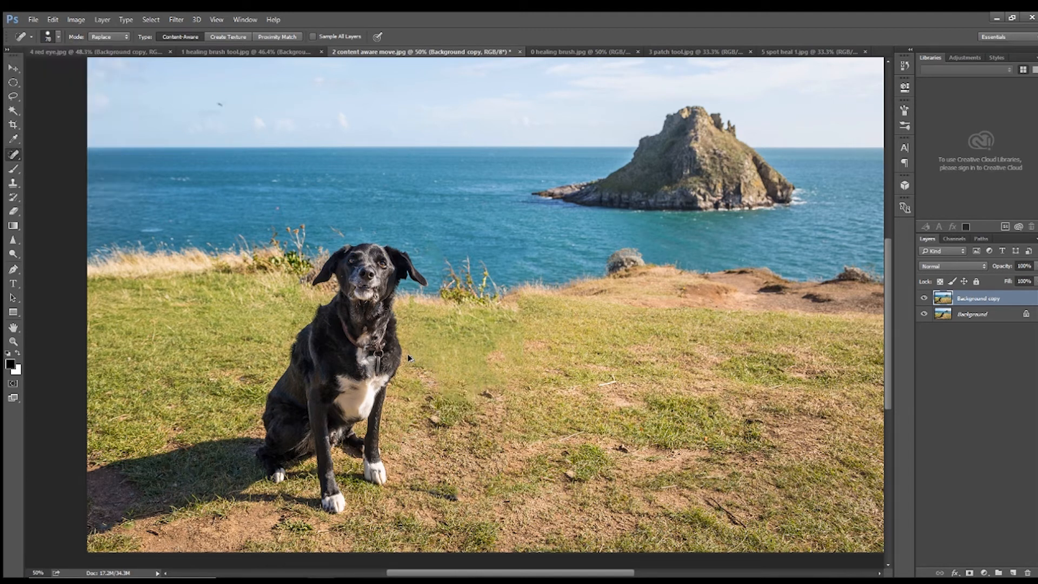
pyautogui.hotkey('ctrl', 'alt', 'z')
pyautogui.hotkey('ctrl', 'alt', 'z')
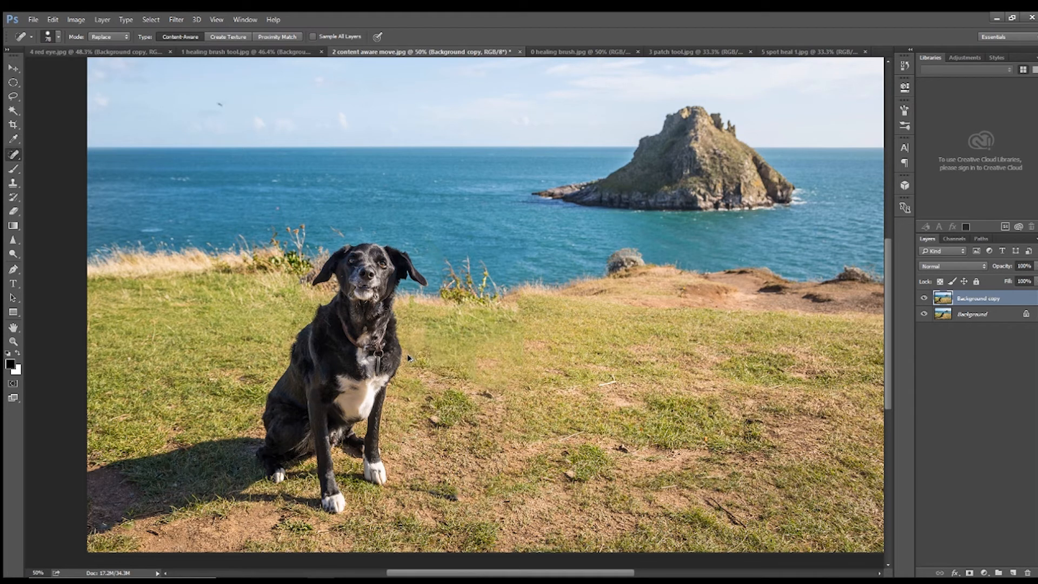
# Step: Set the Spot Healing Brush size to 56 px and retouch the grass beside the dog
pyautogui.click(59, 36)
pyautogui.click(50, 69)
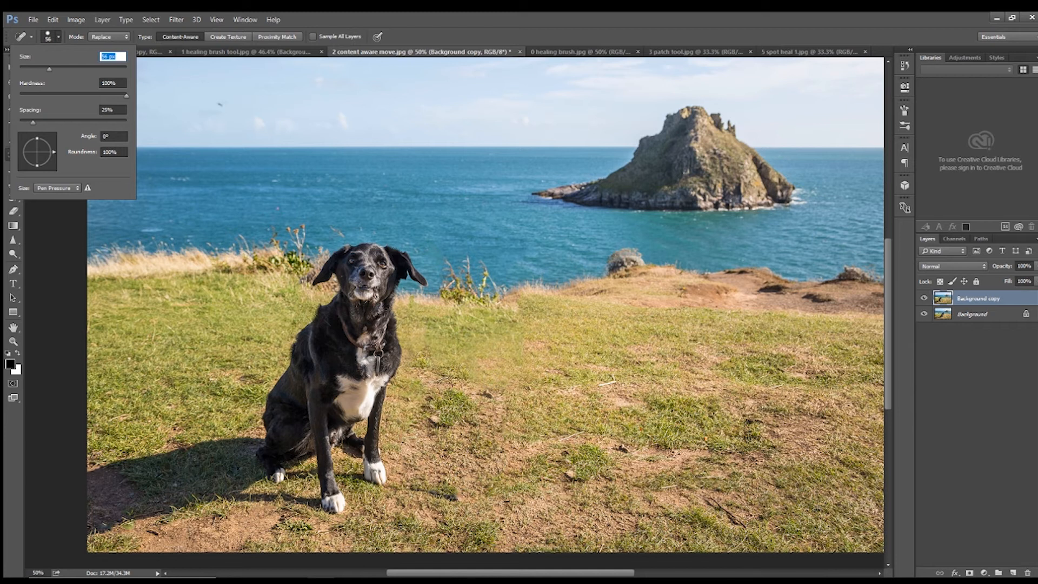
pyautogui.press('Return')
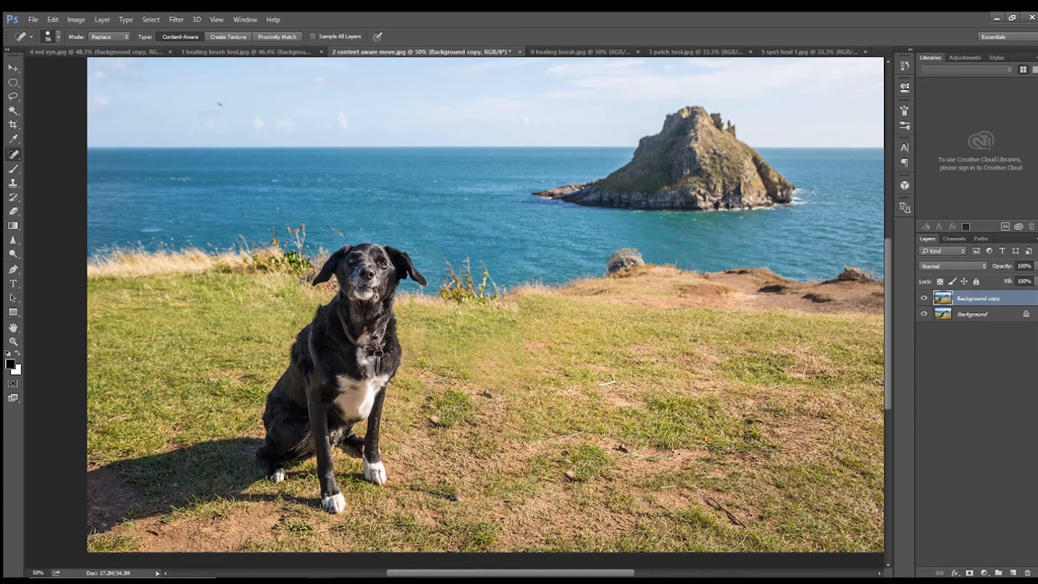
pyautogui.moveTo(474, 370); pyautogui.dragTo(461, 364)
pyautogui.moveTo(412, 384); pyautogui.dragTo(419, 386)
# Step: Toggle the visibility of the Background copy layer to compare the retouched image with the original
pyautogui.click(925, 299)
pyautogui.click(924, 299)
pyautogui.click(925, 299)
pyautogui.click(925, 299)
pyautogui.click(924, 299)
pyautogui.click(924, 299)
pyautogui.click(925, 300)
pyautogui.click(924, 300)
pyautogui.click(924, 300)
pyautogui.click(925, 299)
pyautogui.click(924, 300)
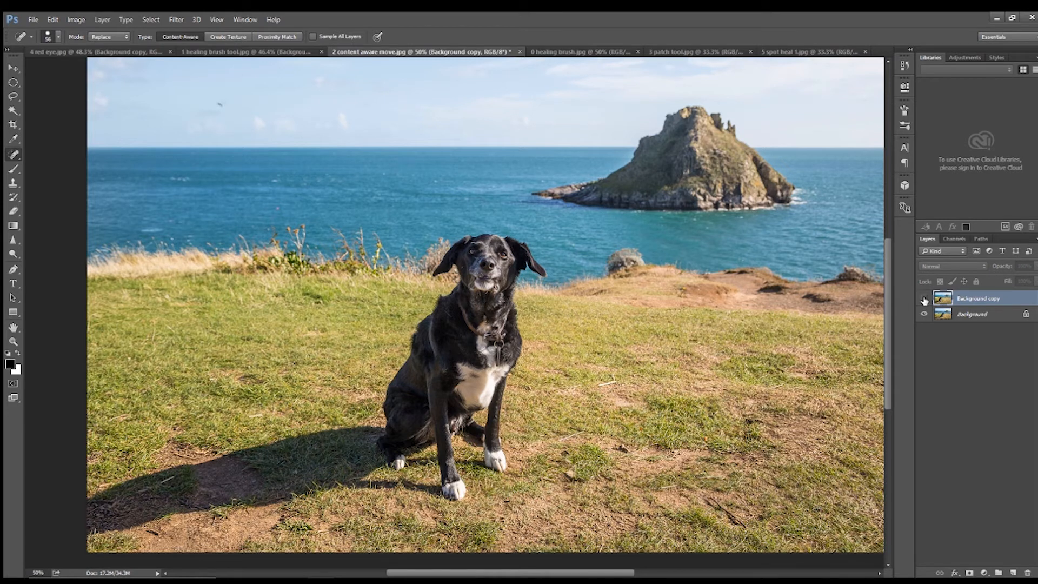
pyautogui.click(924, 300)
pyautogui.click(925, 300)
pyautogui.click(925, 299)
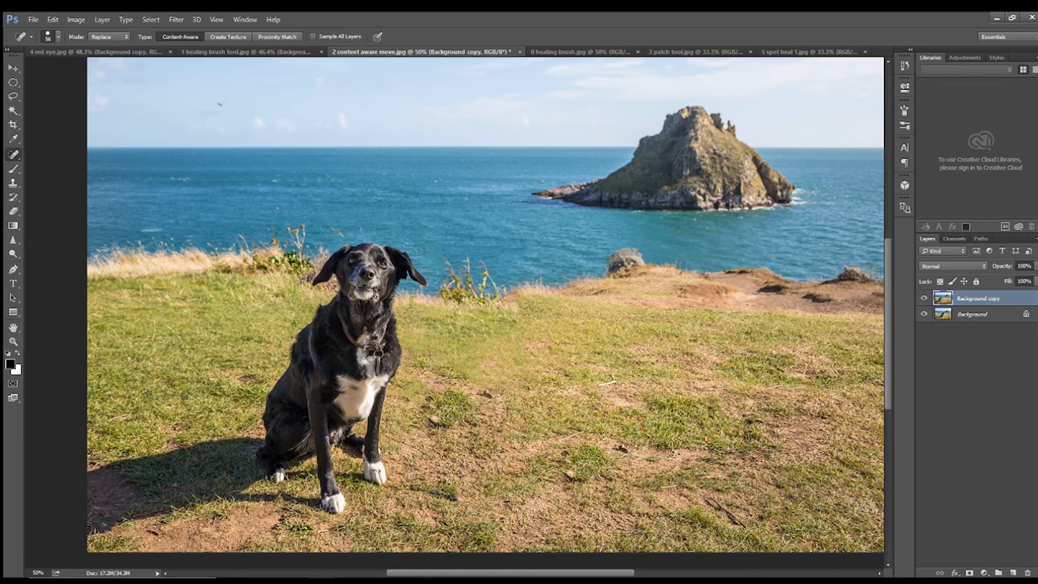
# Step: Replace the retouched copy with a fresh duplicate of the Background layer, and outline the dog and its shadow using Content-Aware Move
pyautogui.moveTo(1007, 301); pyautogui.dragTo(1016, 572)
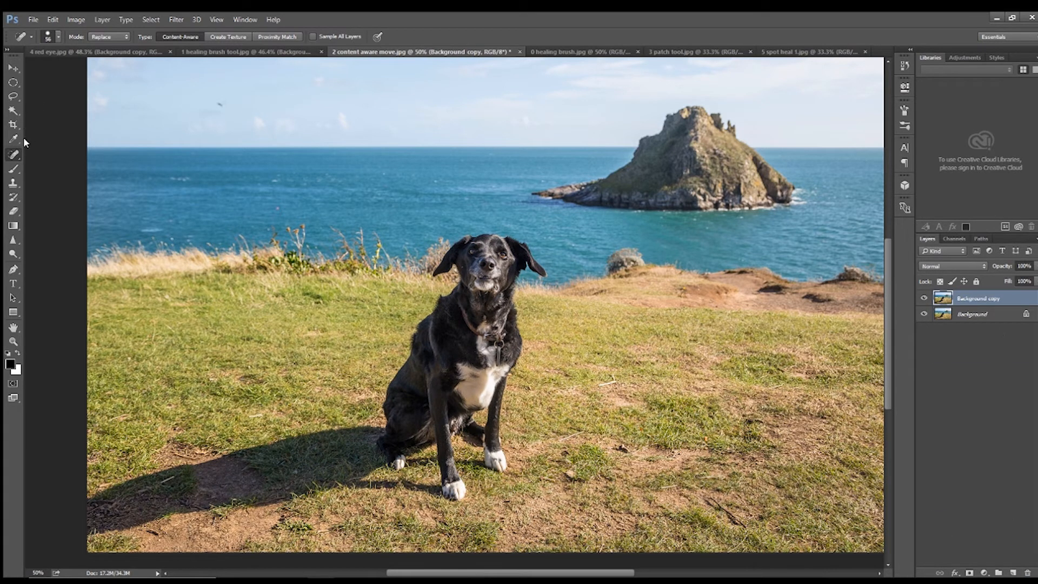
pyautogui.click(14, 154)
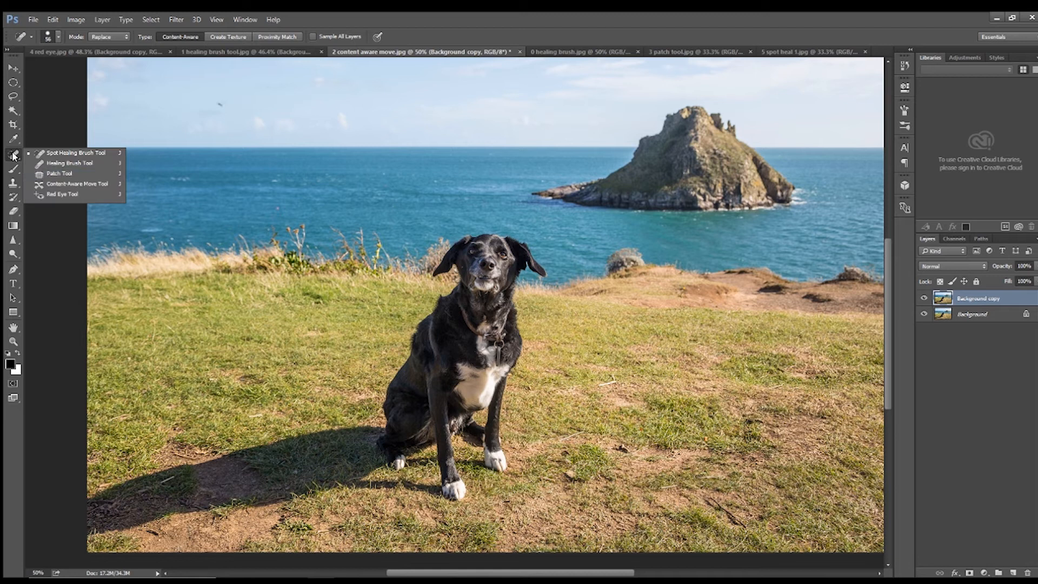
pyautogui.click(70, 186)
pyautogui.moveTo(426, 278)
pyautogui.mouseDown()
pyautogui.moveTo(357, 401)
pyautogui.moveTo(299, 432)
pyautogui.moveTo(214, 441)
pyautogui.mouseUp()
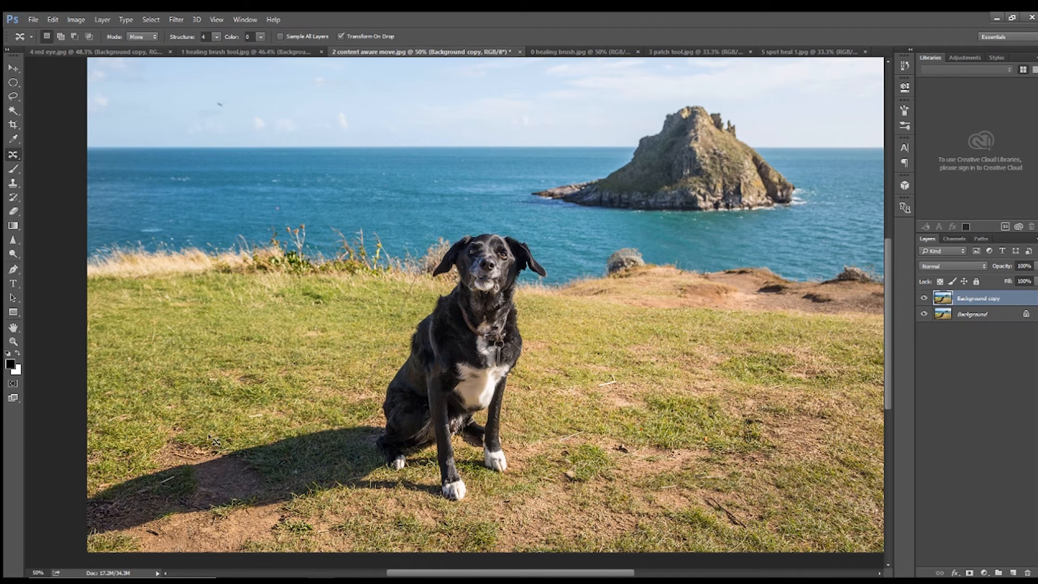
pyautogui.moveTo(97, 476)
pyautogui.mouseDown()
pyautogui.moveTo(66, 517)
pyautogui.moveTo(111, 553)
pyautogui.moveTo(330, 524)
pyautogui.mouseUp()
pyautogui.moveTo(527, 405)
pyautogui.mouseDown()
pyautogui.moveTo(536, 320)
pyautogui.moveTo(527, 294)
pyautogui.moveTo(559, 282)
pyautogui.mouseUp()
pyautogui.moveTo(540, 247)
pyautogui.mouseDown()
pyautogui.moveTo(489, 219)
pyautogui.moveTo(476, 228)
pyautogui.mouseUp()
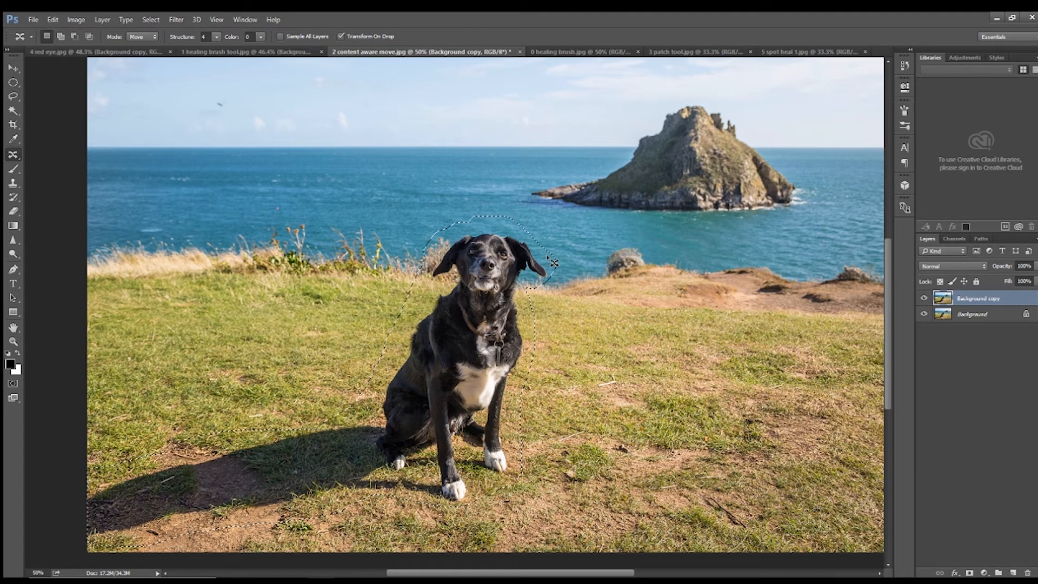
# Step: Move the outlined dog and shadow to the left with Content-Aware Move, scale them down, apply the transform and deselect
pyautogui.moveTo(460, 333); pyautogui.dragTo(334, 334)
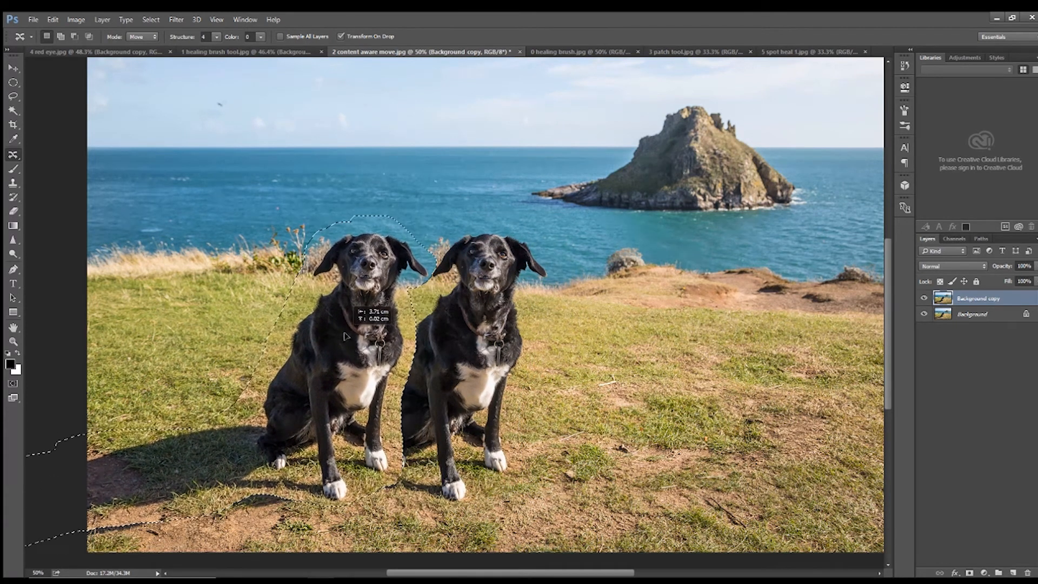
pyautogui.moveTo(435, 212); pyautogui.dragTo(323, 296)
pyautogui.moveTo(296, 355); pyautogui.dragTo(366, 358)
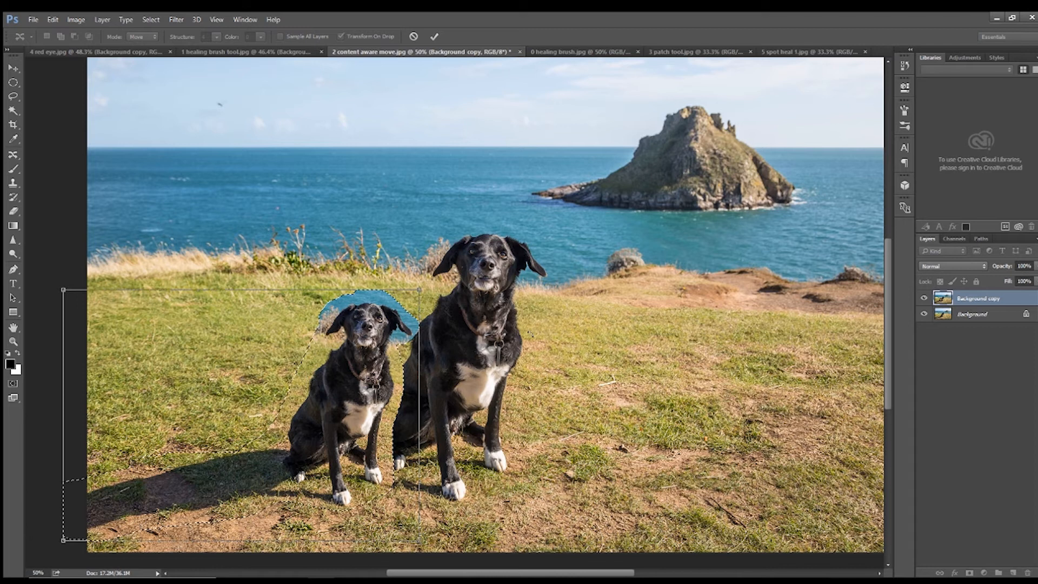
pyautogui.press('Return')
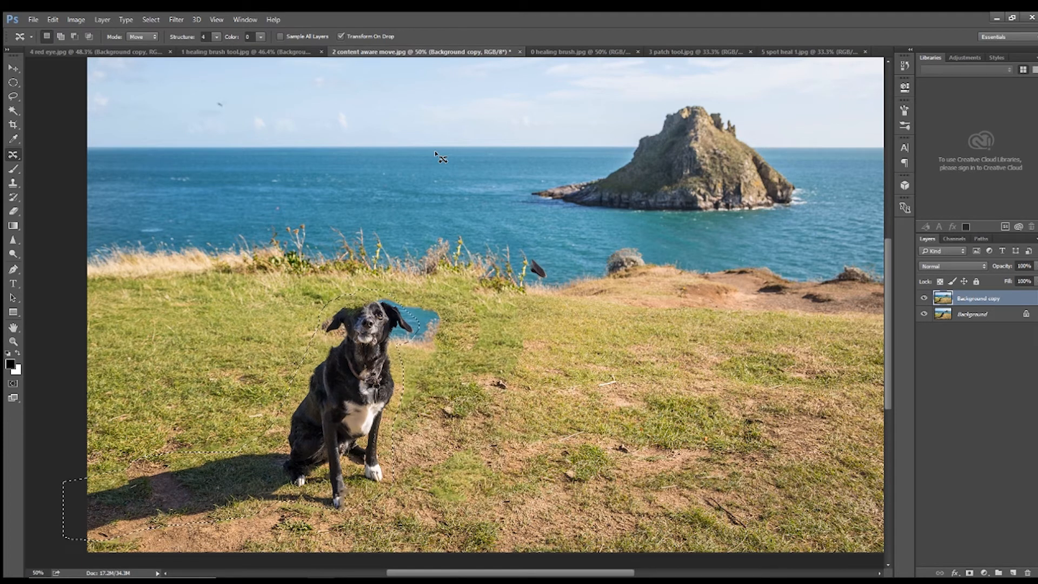
pyautogui.hotkey('ctrl', 'd')
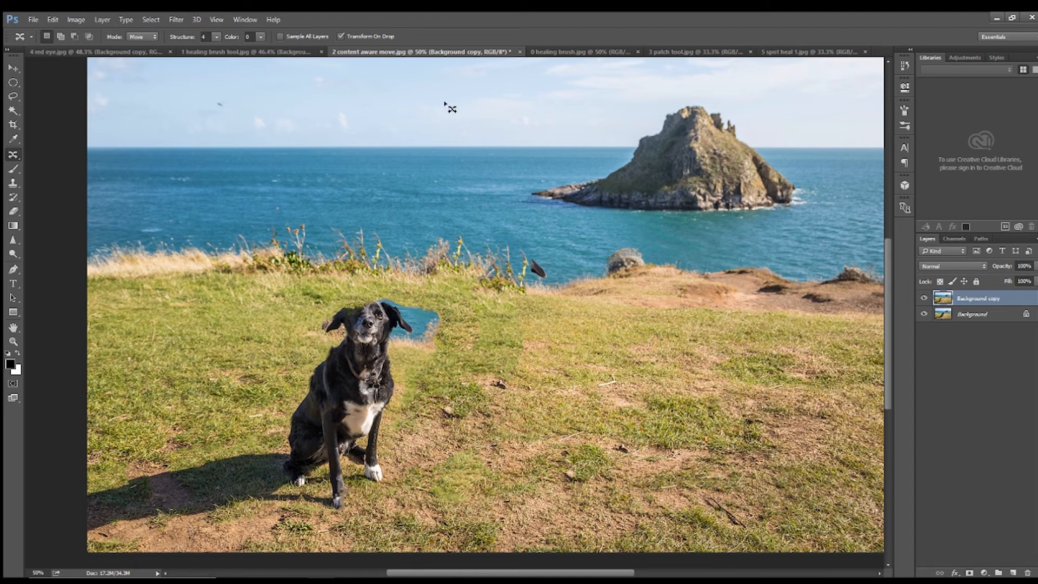
# Step: In the 0 healing brush.jpg image, undo the tennis ball's relocation and duplicate the Background layer
pyautogui.click(559, 52)
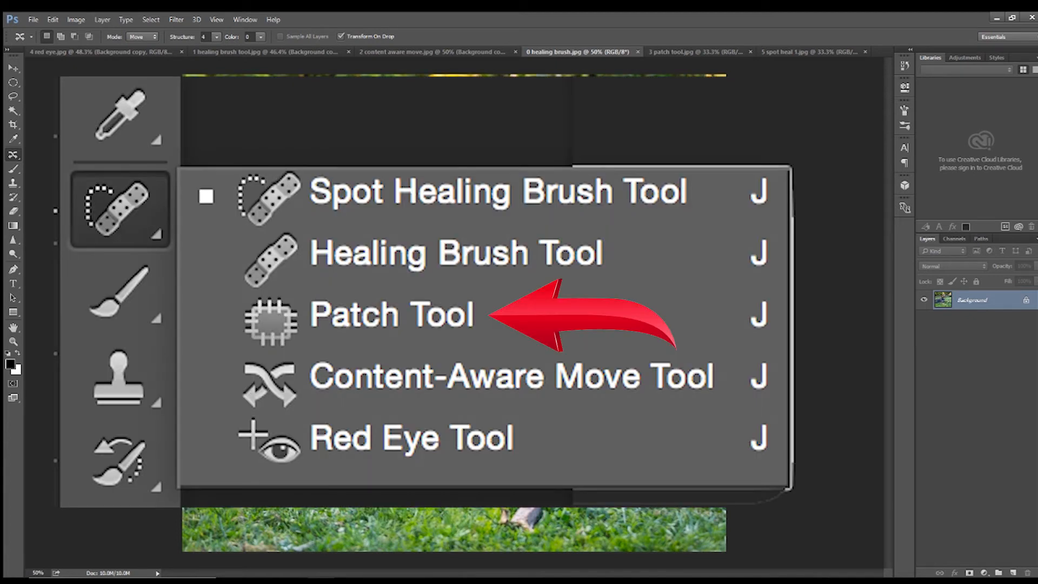
pyautogui.moveTo(547, 460); pyautogui.dragTo(553, 518)
pyautogui.press('Return')
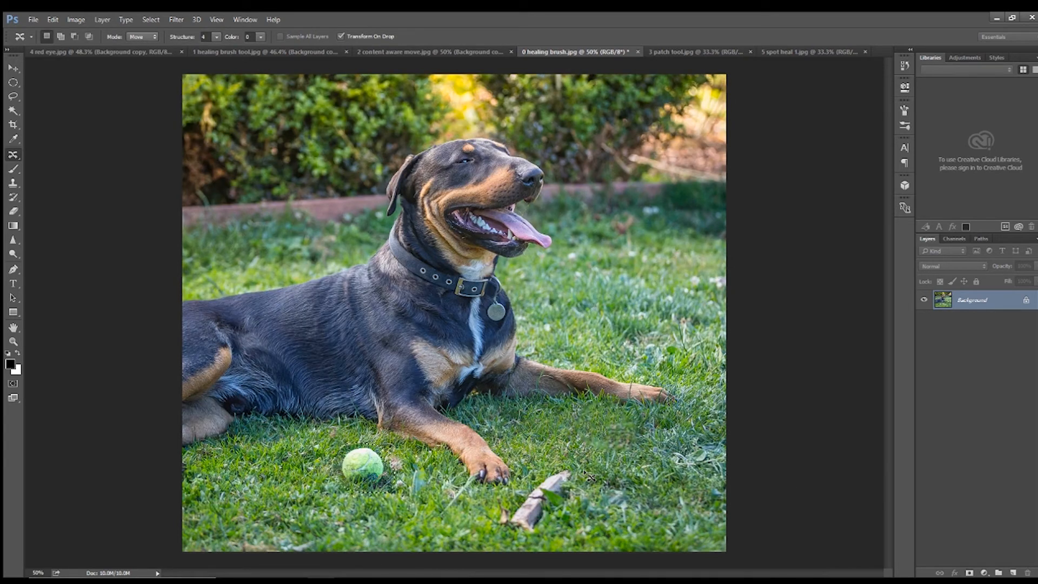
pyautogui.hotkey('ctrl', 'z')
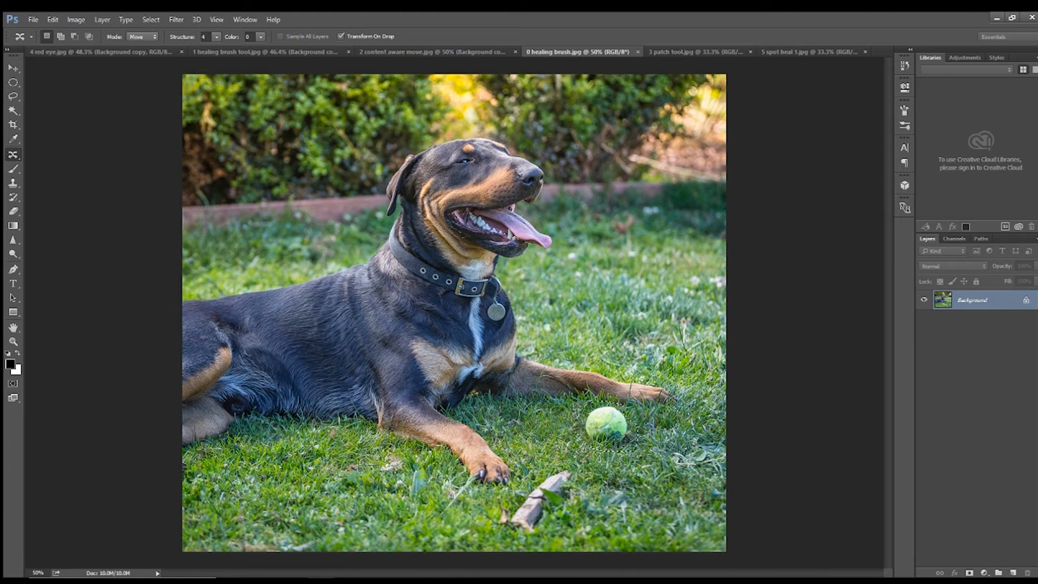
pyautogui.moveTo(1006, 304); pyautogui.dragTo(1014, 572)
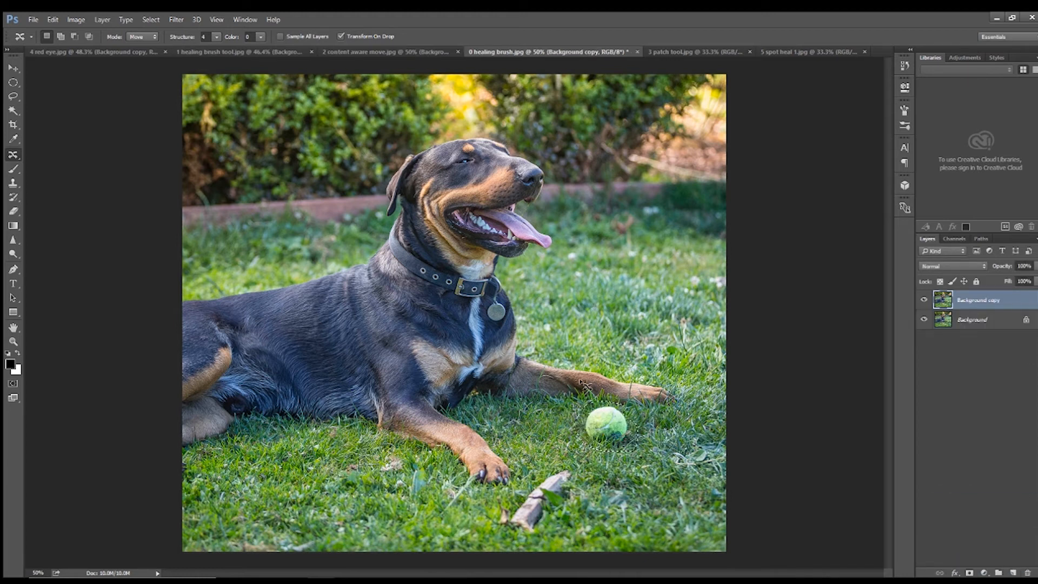
# Step: Outline the tennis ball closely with the Content-Aware Move tool on the Background copy layer
pyautogui.click(651, 418)
pyautogui.click(16, 342)
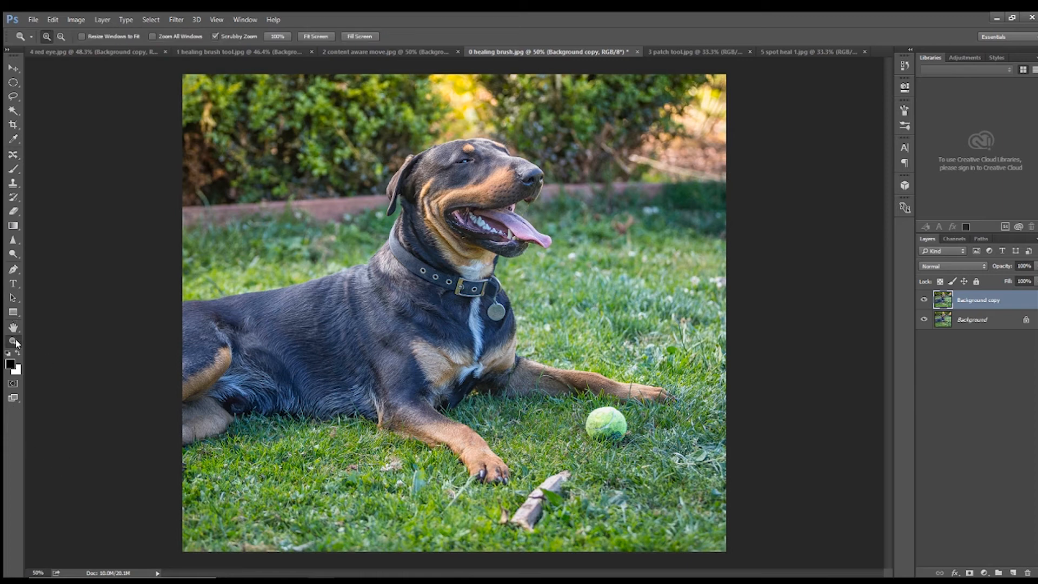
pyautogui.click(619, 437)
pyautogui.click(619, 436)
pyautogui.click(618, 437)
pyautogui.click(13, 155)
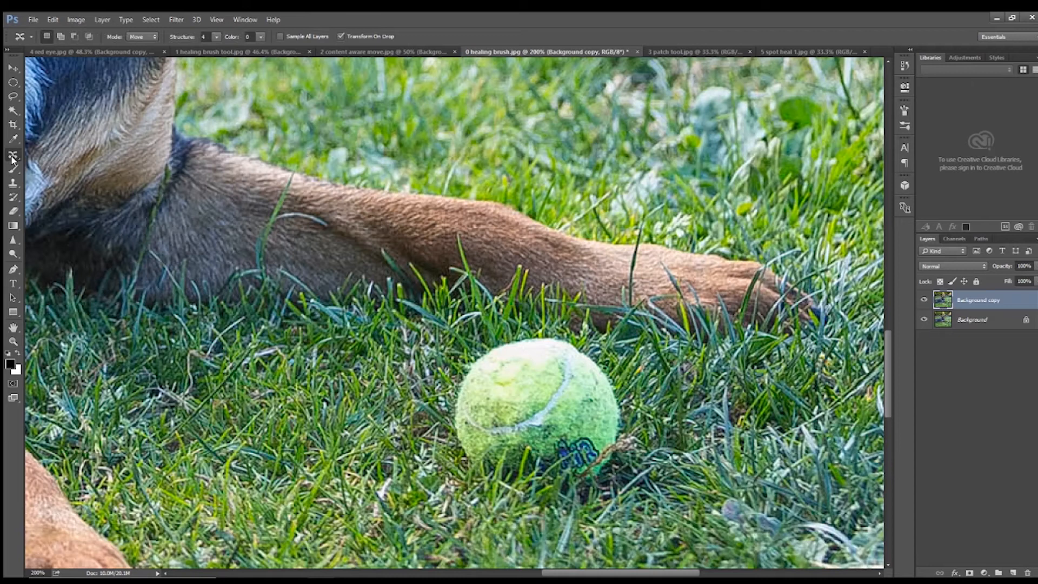
pyautogui.moveTo(518, 334)
pyautogui.mouseDown()
pyautogui.moveTo(456, 371)
pyautogui.moveTo(448, 412)
pyautogui.moveTo(453, 448)
pyautogui.moveTo(496, 493)
pyautogui.moveTo(591, 501)
pyautogui.moveTo(616, 484)
pyautogui.moveTo(632, 441)
pyautogui.moveTo(634, 408)
pyautogui.moveTo(604, 360)
pyautogui.moveTo(559, 335)
pyautogui.moveTo(531, 335)
pyautogui.moveTo(457, 454)
pyautogui.moveTo(475, 484)
pyautogui.mouseUp()
# Step: Move the outlined tennis ball to the grass left of the dog's near front paw and deselect it
pyautogui.click(13, 342)
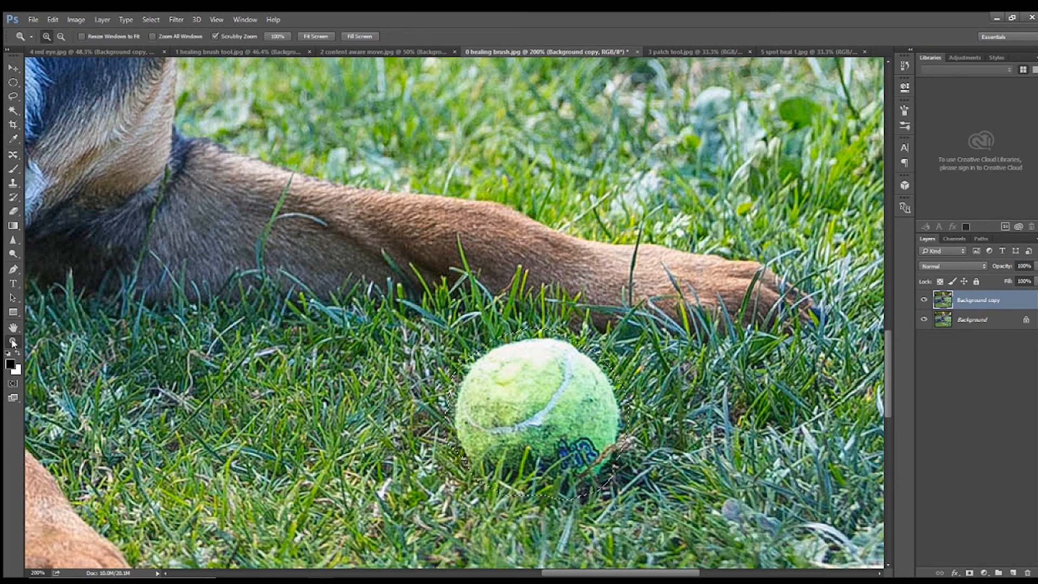
pyautogui.click(314, 36)
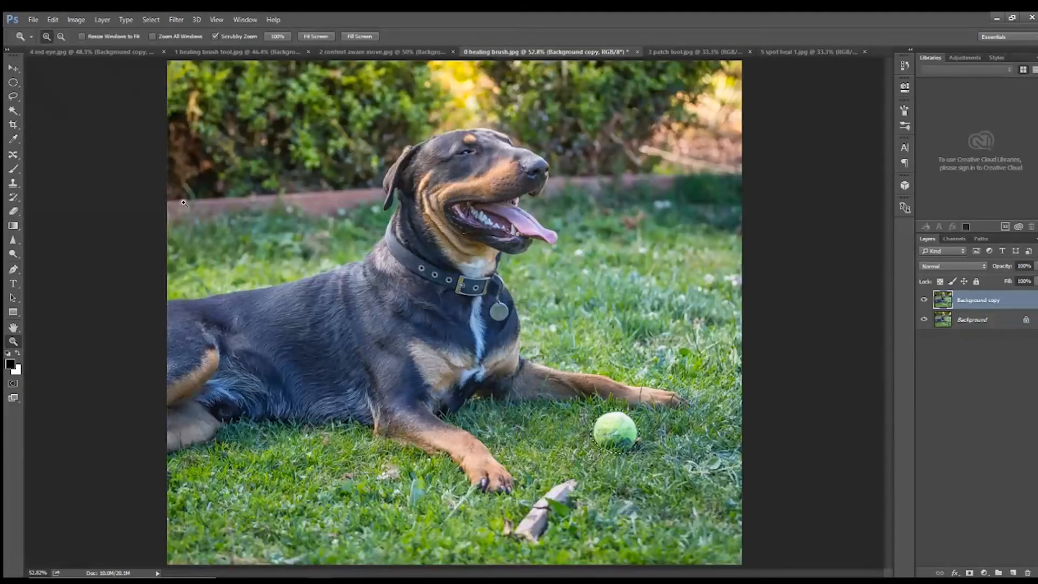
pyautogui.click(13, 154)
pyautogui.moveTo(614, 441); pyautogui.dragTo(339, 466)
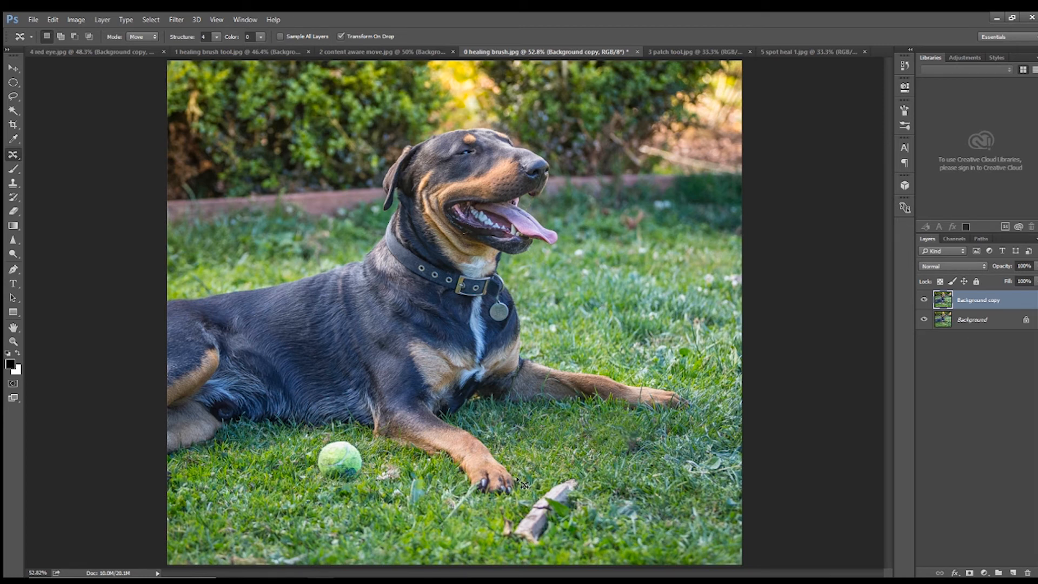
# Step: Toggle the Background copy layer's visibility to compare the ball's new position with the original
pyautogui.click(924, 303)
pyautogui.click(924, 303)
pyautogui.click(924, 303)
pyautogui.click(924, 303)
pyautogui.click(924, 303)
pyautogui.click(924, 303)
# Step: Set the Spot Healing Brush size to 116 px and remove the wooden stick from the grass near the dog's paw
pyautogui.rightClick(13, 156)
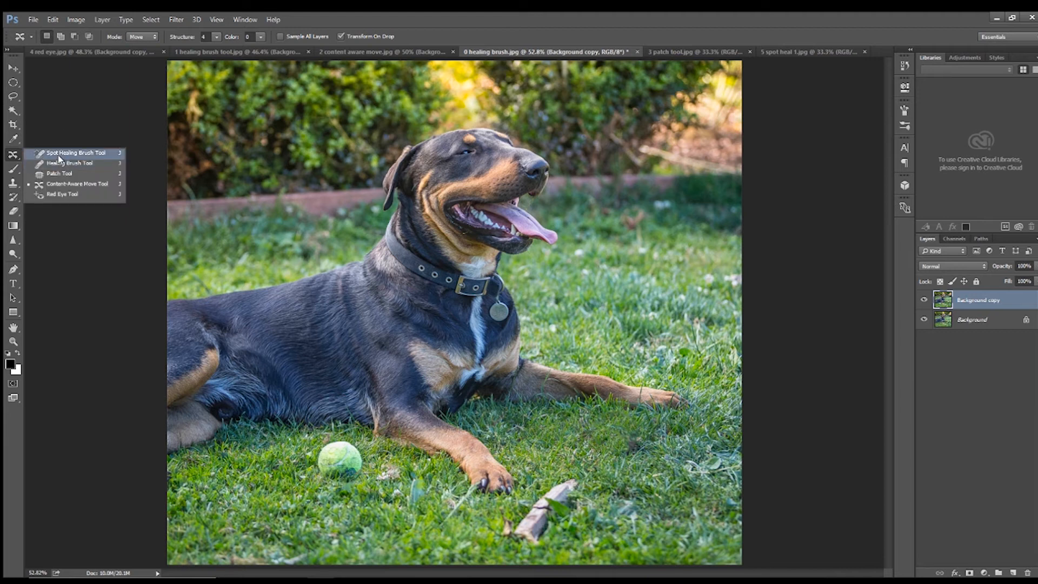
pyautogui.click(40, 153)
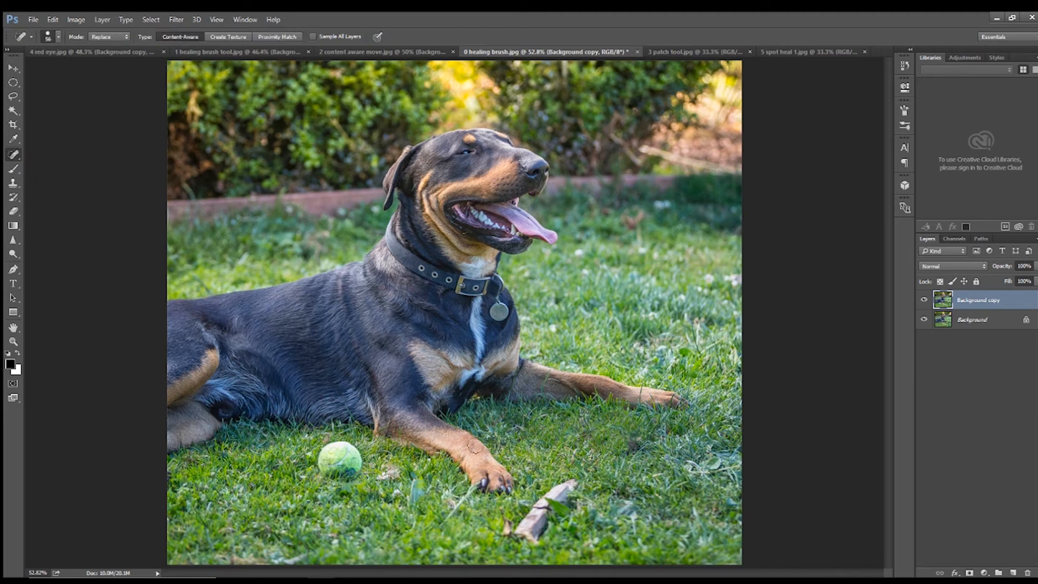
pyautogui.click(59, 38)
pyautogui.moveTo(69, 65); pyautogui.dragTo(76, 66)
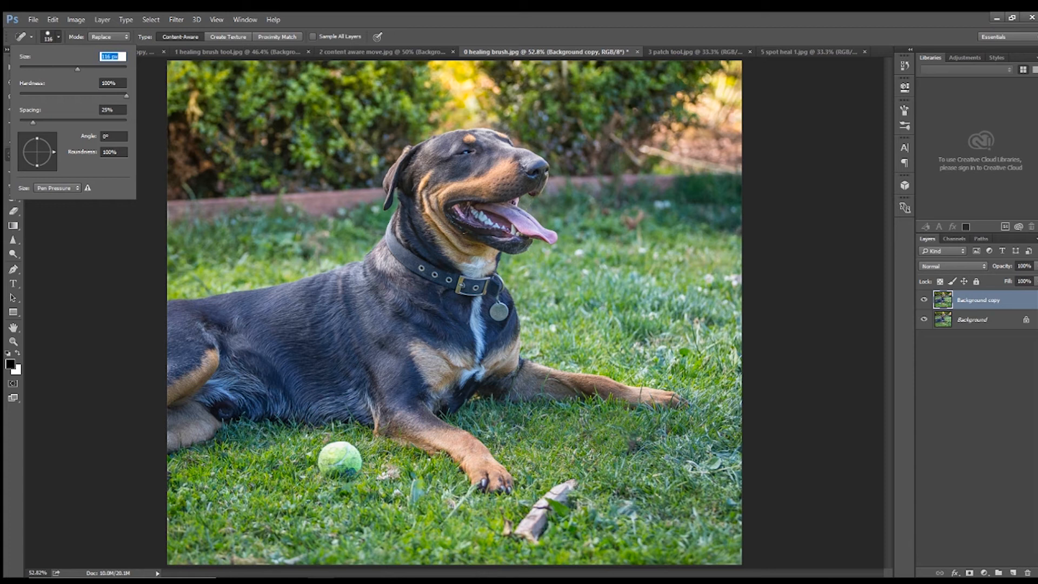
pyautogui.click(560, 491)
pyautogui.click(566, 490)
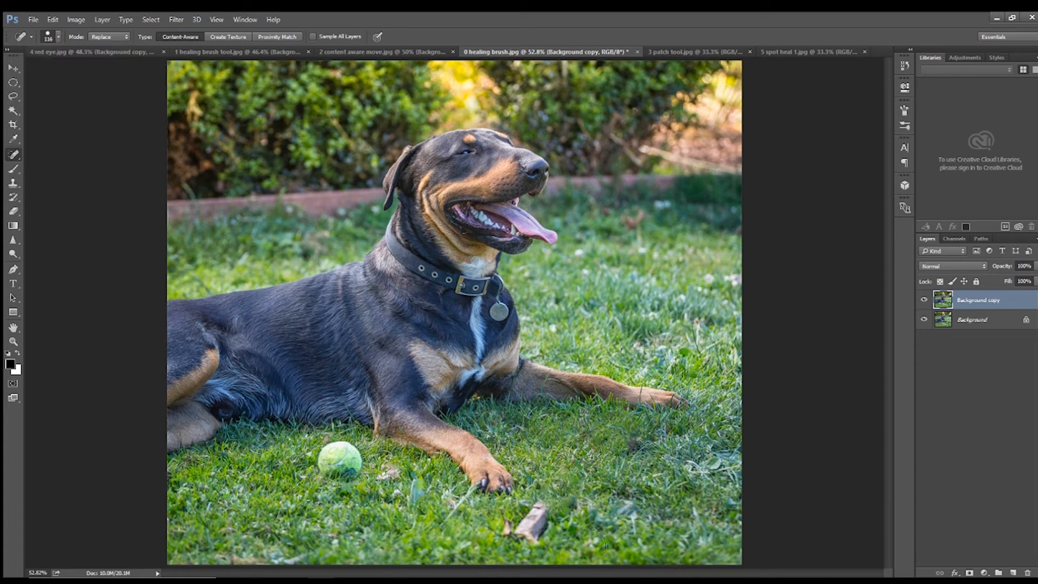
pyautogui.click(544, 514)
pyautogui.click(544, 537)
pyautogui.click(523, 529)
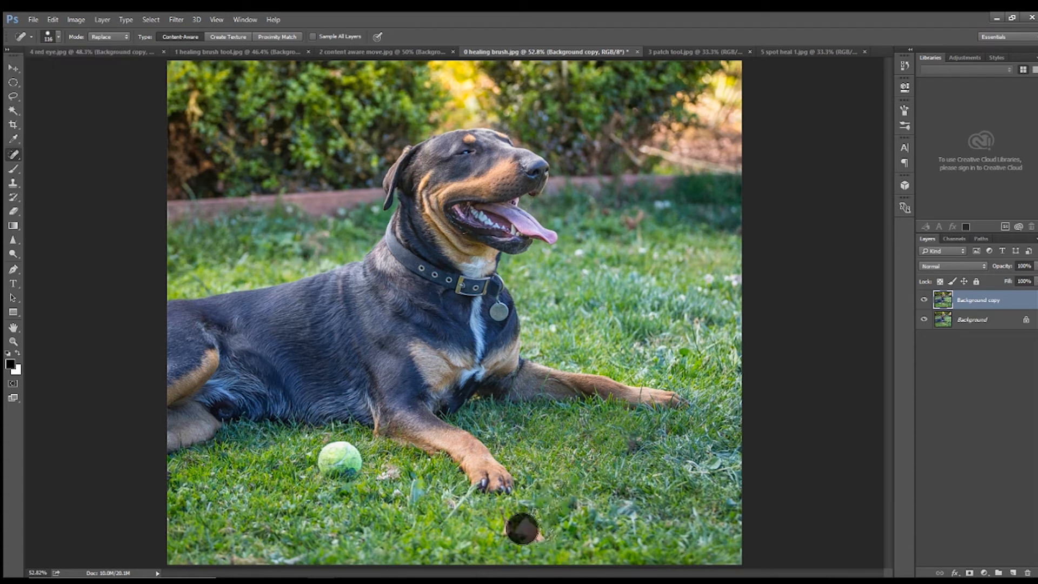
pyautogui.click(540, 540)
pyautogui.click(528, 514)
pyautogui.click(503, 520)
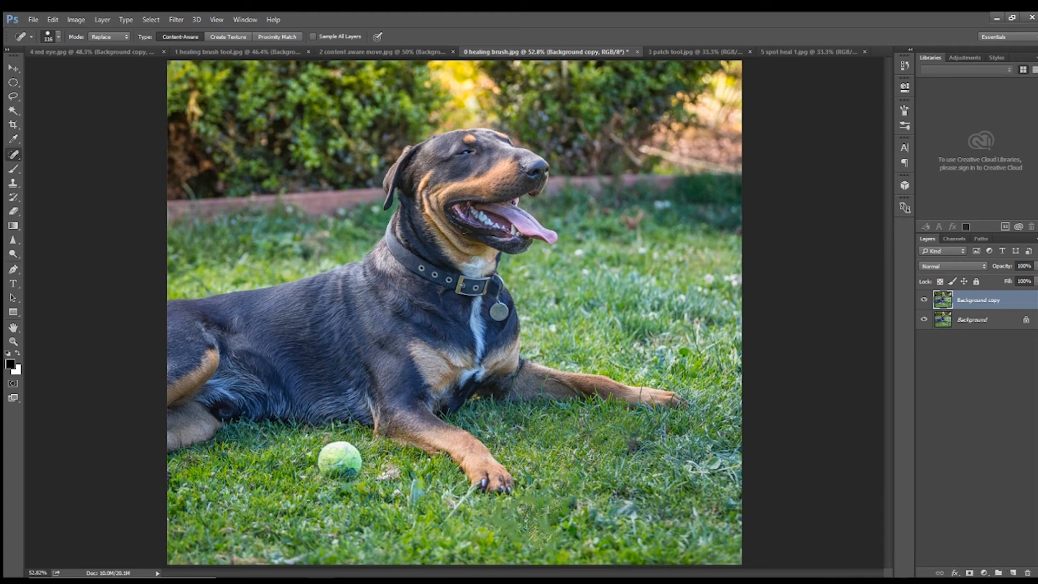
# Step: Blend the healed grass patch where the stick lay with a few more Spot Healing Brush dabs
pyautogui.click(545, 505)
pyautogui.click(546, 524)
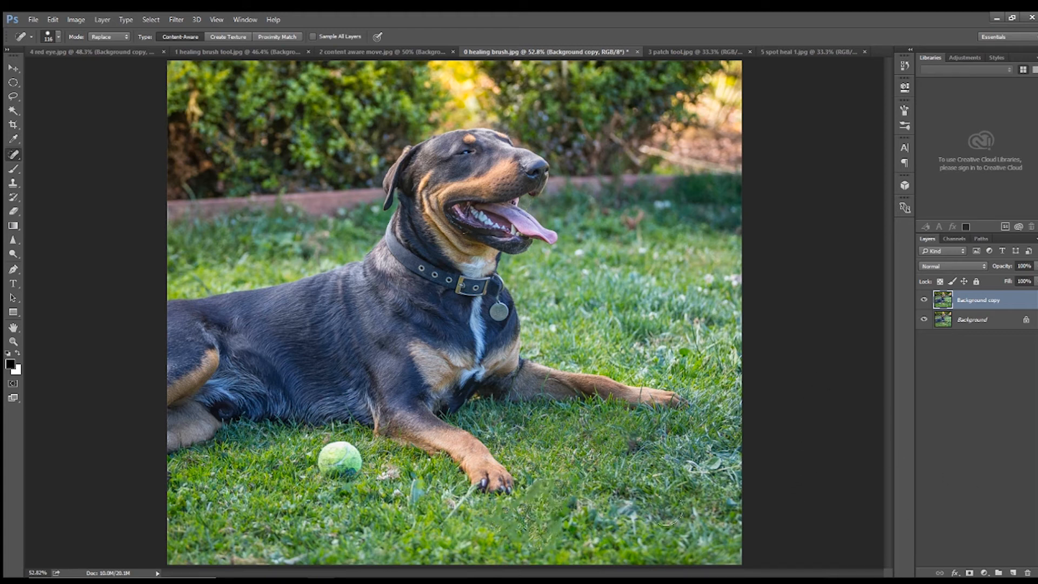
pyautogui.click(554, 507)
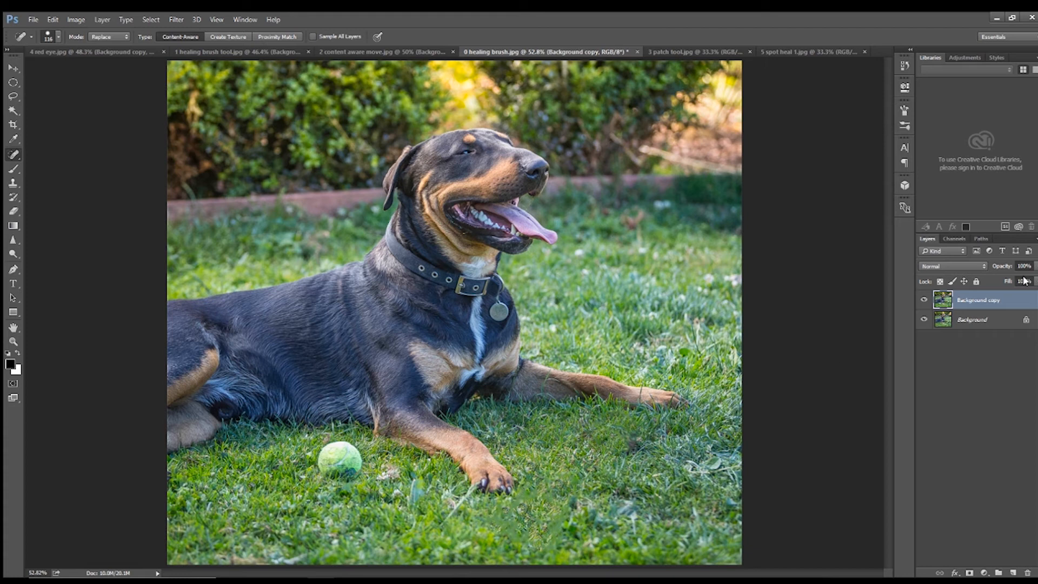
# Step: Toggle the Background copy layer's visibility repeatedly to compare the moved ball and removed stick with the original
pyautogui.click(923, 302)
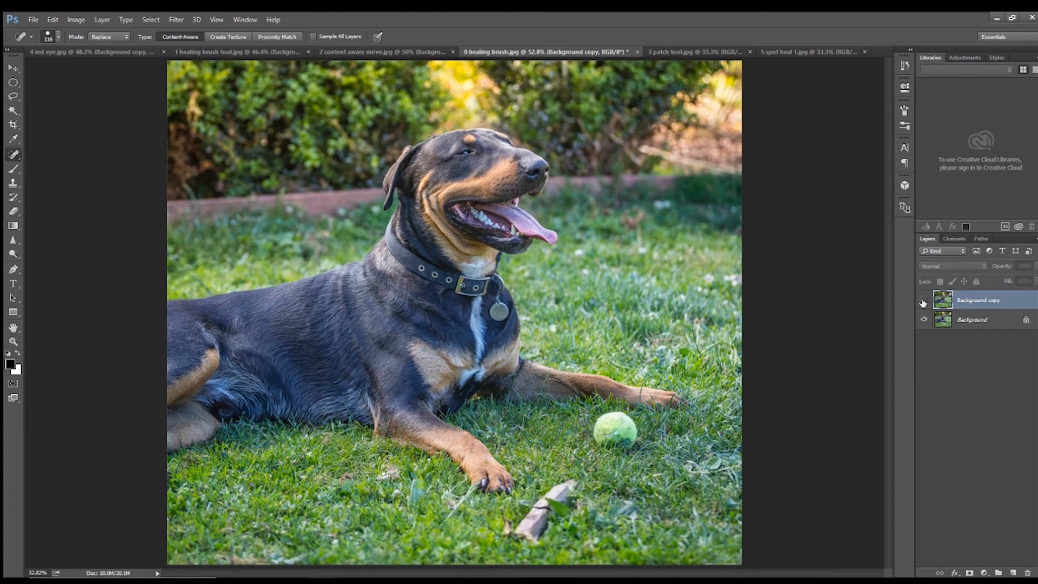
pyautogui.click(923, 302)
pyautogui.click(923, 302)
pyautogui.click(923, 302)
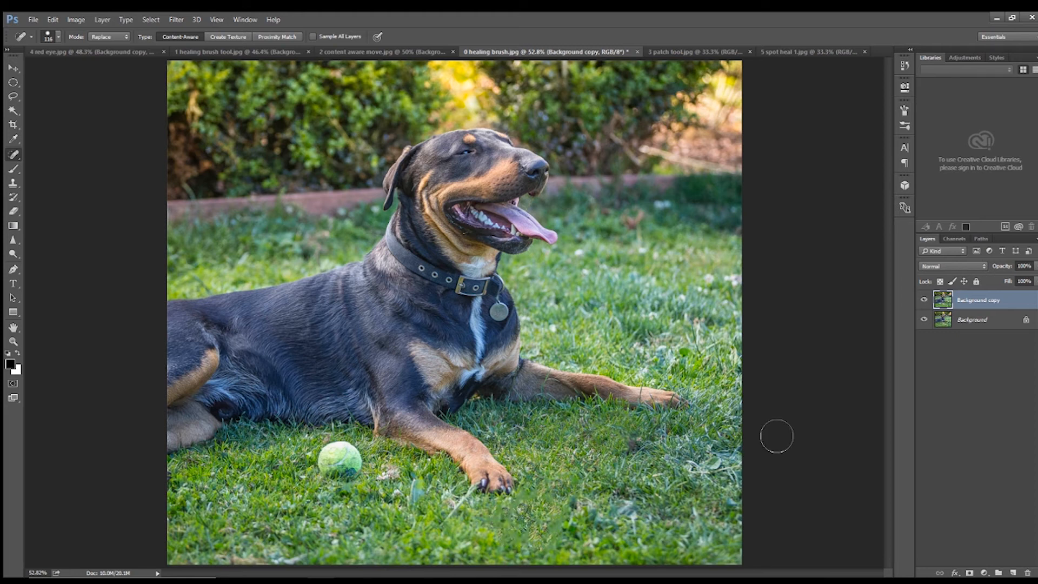
pyautogui.click(924, 301)
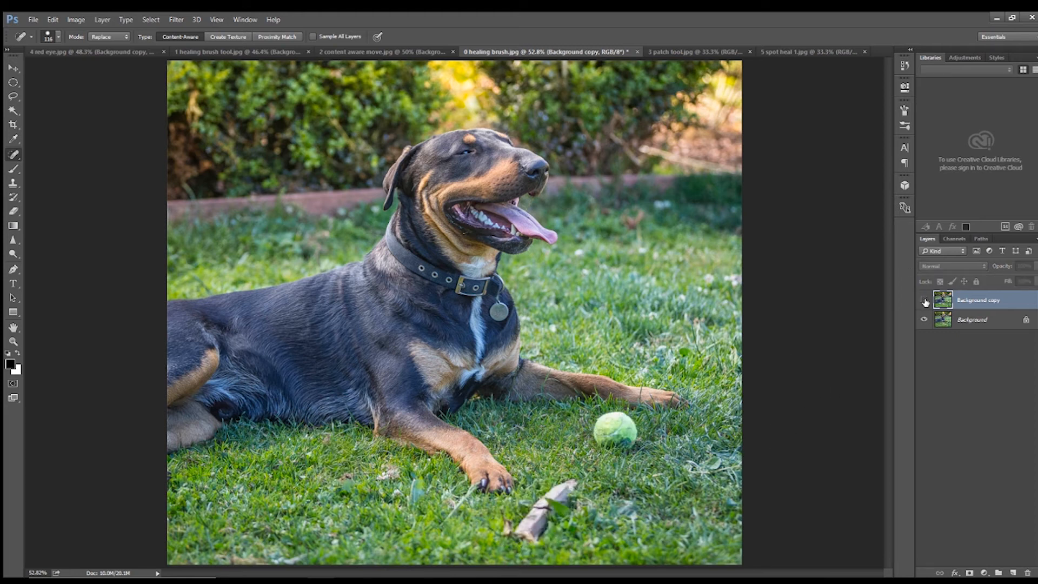
pyautogui.click(924, 301)
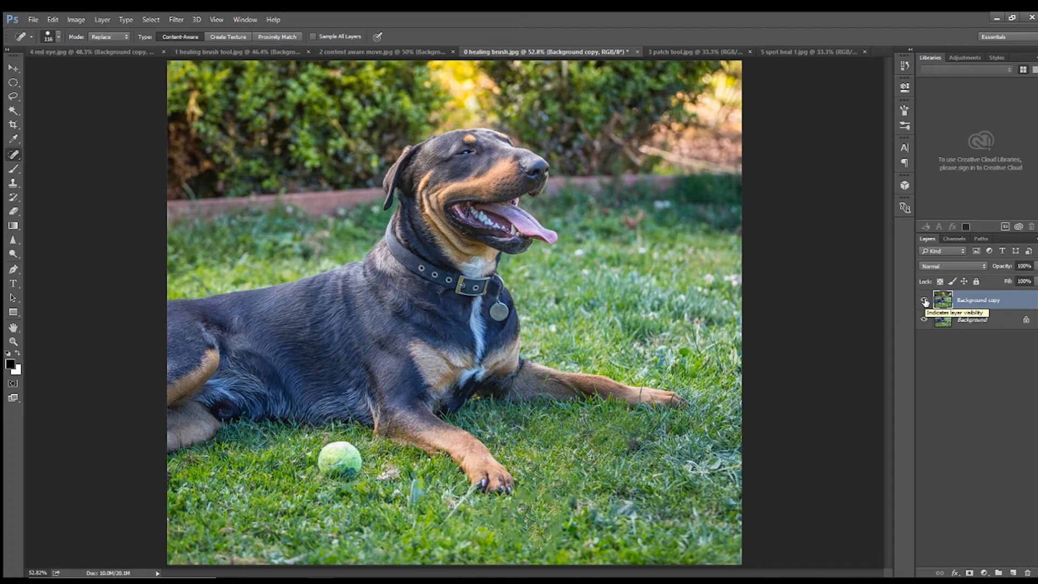
pyautogui.click(925, 301)
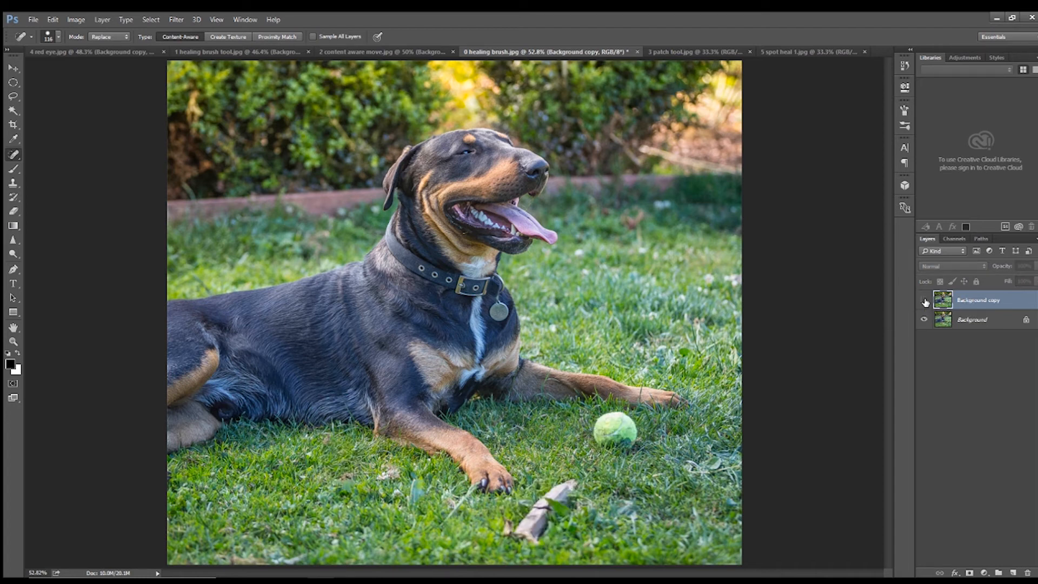
pyautogui.click(924, 302)
pyautogui.click(924, 301)
pyautogui.click(924, 302)
pyautogui.click(924, 302)
pyautogui.click(924, 302)
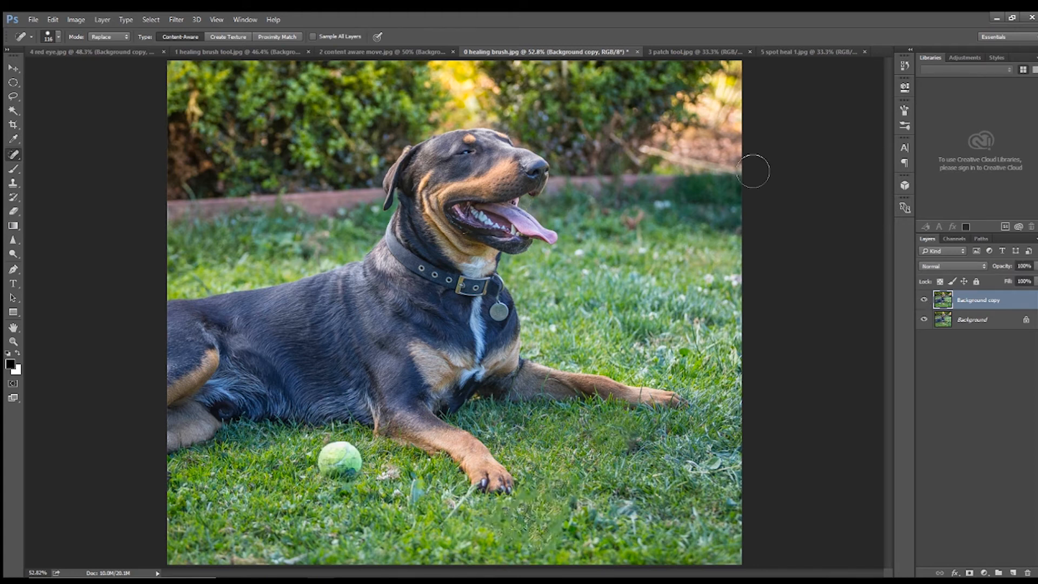
# Step: In the 3 patch tool.jpg image, outline the bread crumbs below the loaf with the Patch tool and cover them with clean tabletop texture
pyautogui.click(687, 53)
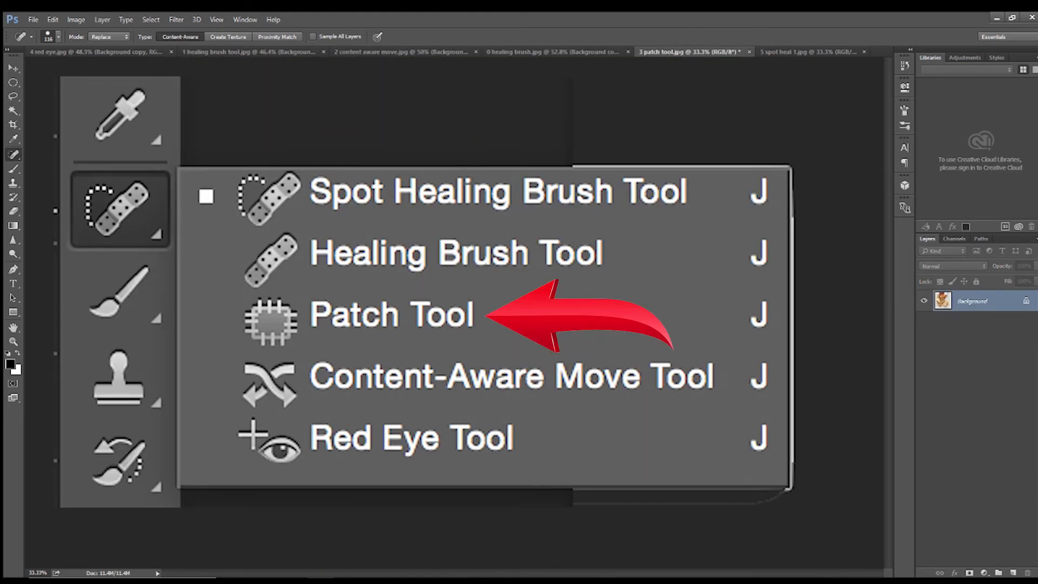
pyautogui.rightClick(14, 156)
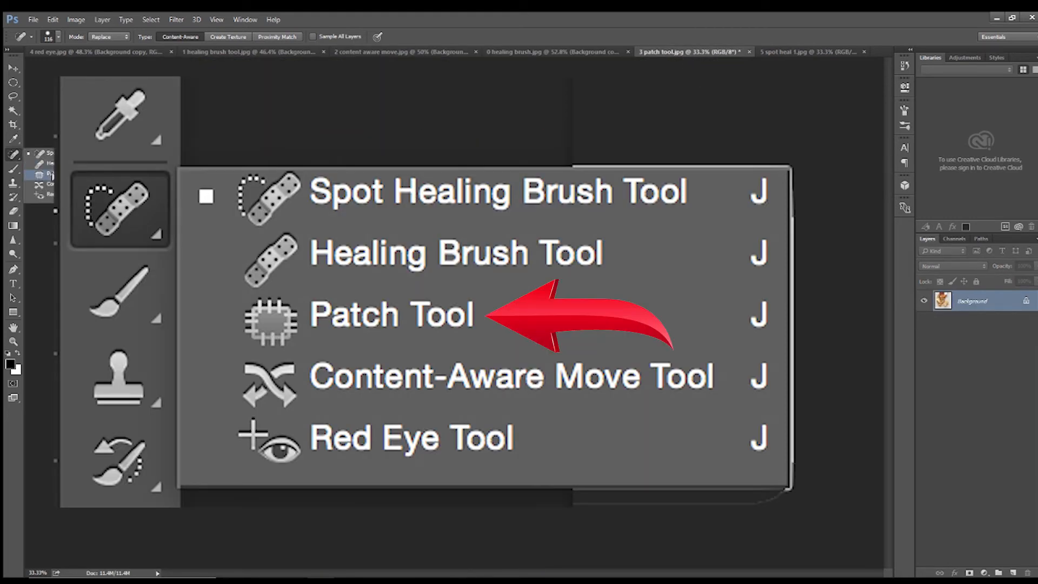
pyautogui.click(43, 174)
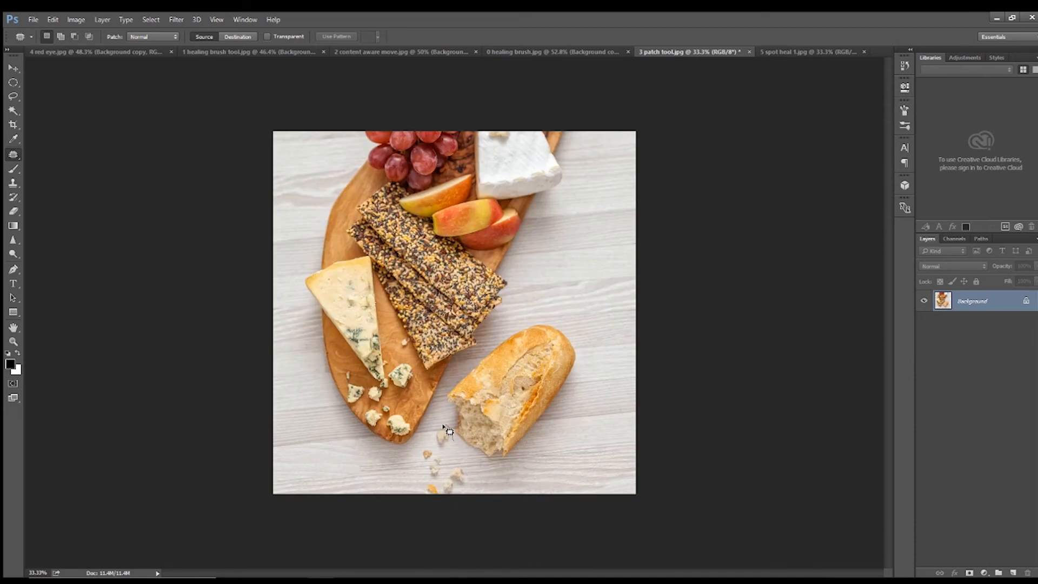
pyautogui.moveTo(415, 472)
pyautogui.mouseDown()
pyautogui.moveTo(418, 494)
pyautogui.moveTo(465, 493)
pyautogui.mouseUp()
pyautogui.moveTo(454, 442); pyautogui.dragTo(576, 461)
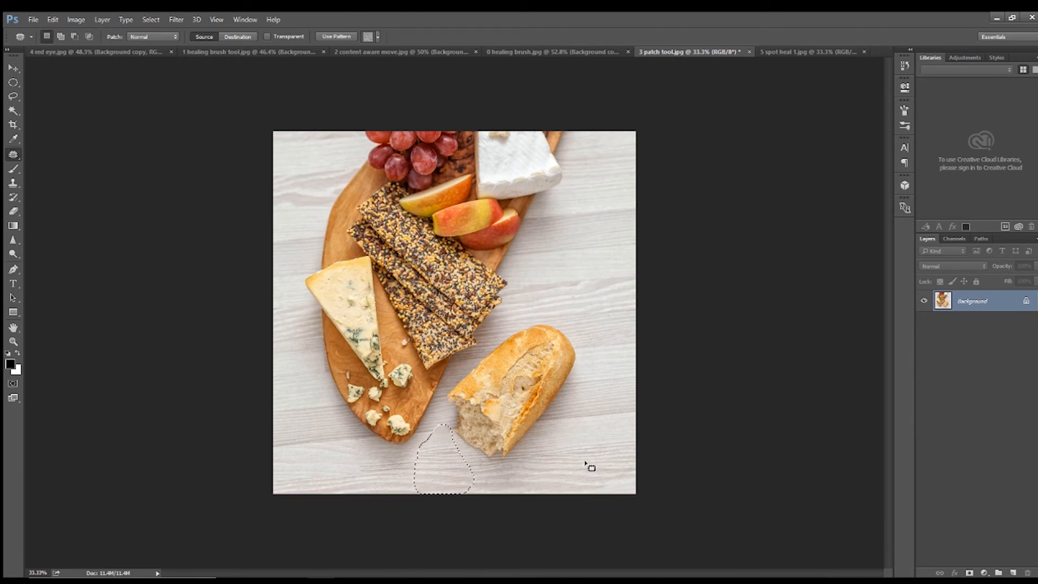
# Step: Undo the crumb patch made on the original image and duplicate the Background layer
pyautogui.hotkey('ctrl', 'd')
pyautogui.hotkey('ctrl', 'z')
pyautogui.hotkey('ctrl', 'alt', 'z')
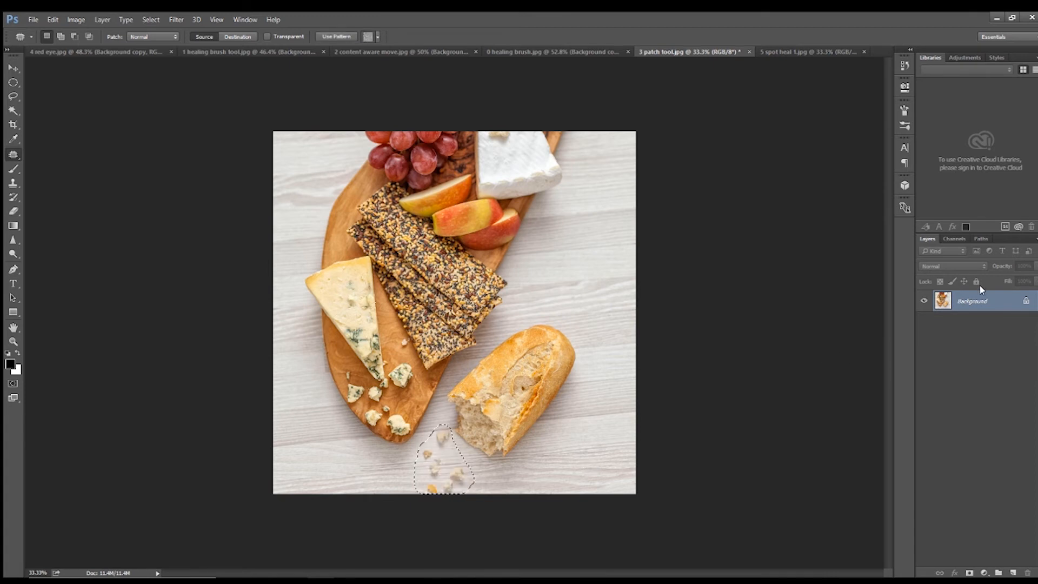
pyautogui.moveTo(978, 299); pyautogui.dragTo(1014, 573)
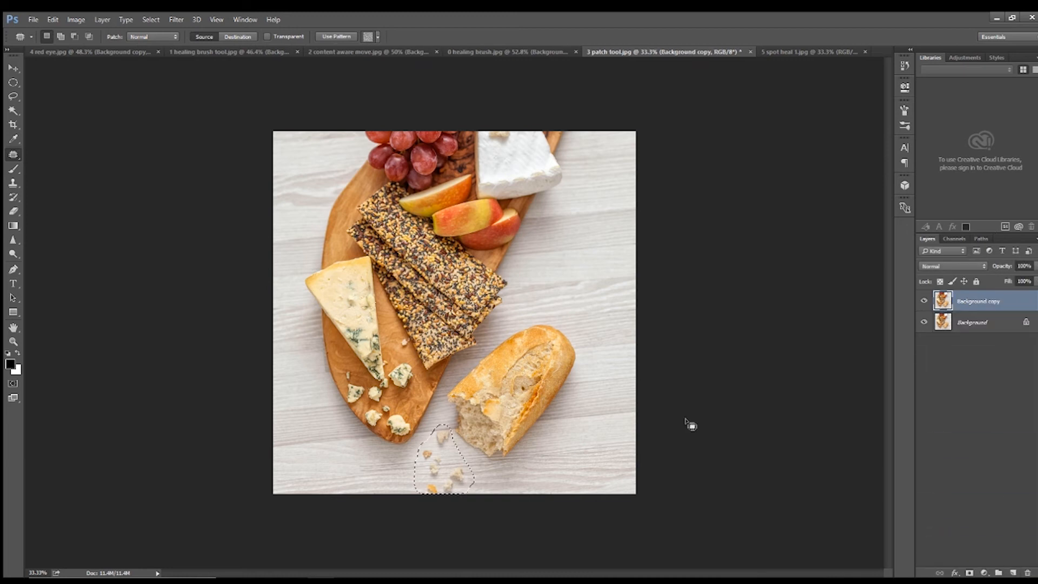
# Step: Patch the outlined crumbs on the Background copy with clean tabletop texture below the loaf, and clear the selection
pyautogui.moveTo(447, 471); pyautogui.dragTo(576, 471)
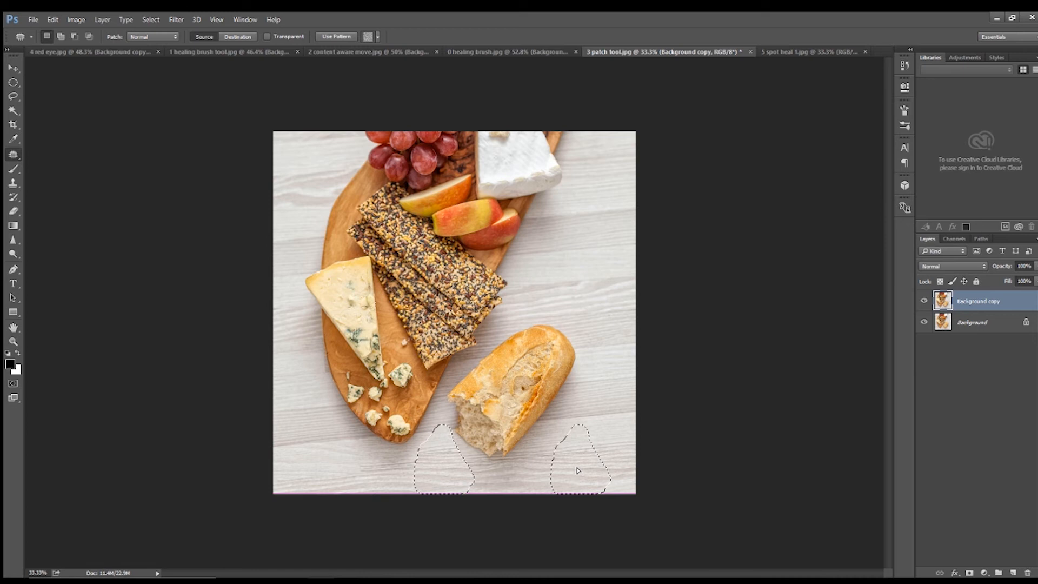
pyautogui.moveTo(578, 471); pyautogui.dragTo(578, 471)
pyautogui.hotkey('ctrl', 'd')
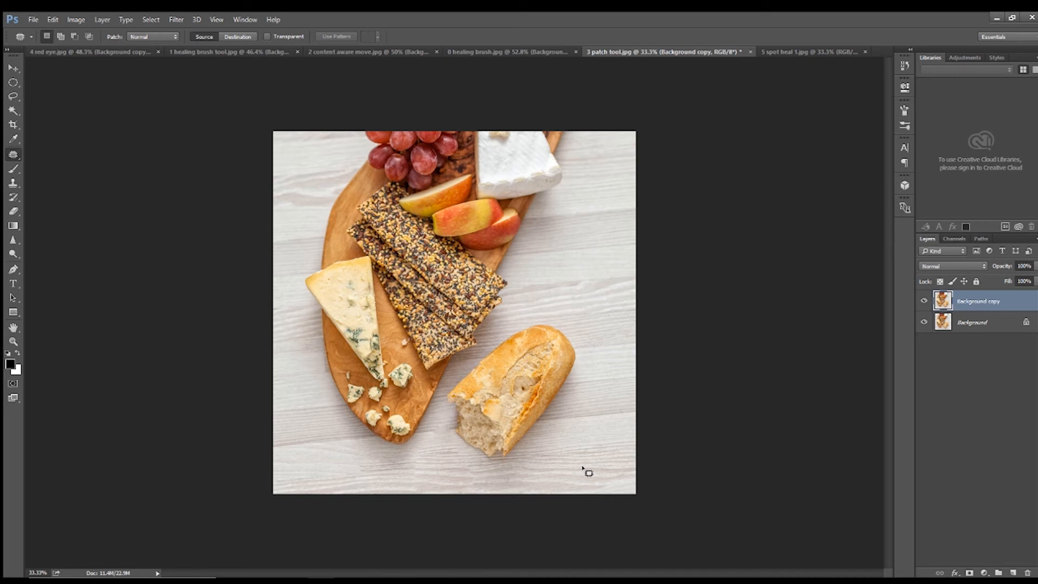
# Step: Toggle the Background copy layer's visibility to compare the patched tabletop with the original crumbs
pyautogui.click(923, 302)
pyautogui.click(923, 301)
pyautogui.click(923, 302)
pyautogui.click(923, 301)
# Step: Blend the patch seam on the tabletop below the cutting board using the Clone Stamp with sampled nearby wood texture
pyautogui.click(13, 341)
pyautogui.moveTo(445, 464); pyautogui.dragTo(434, 478)
pyautogui.click(434, 479)
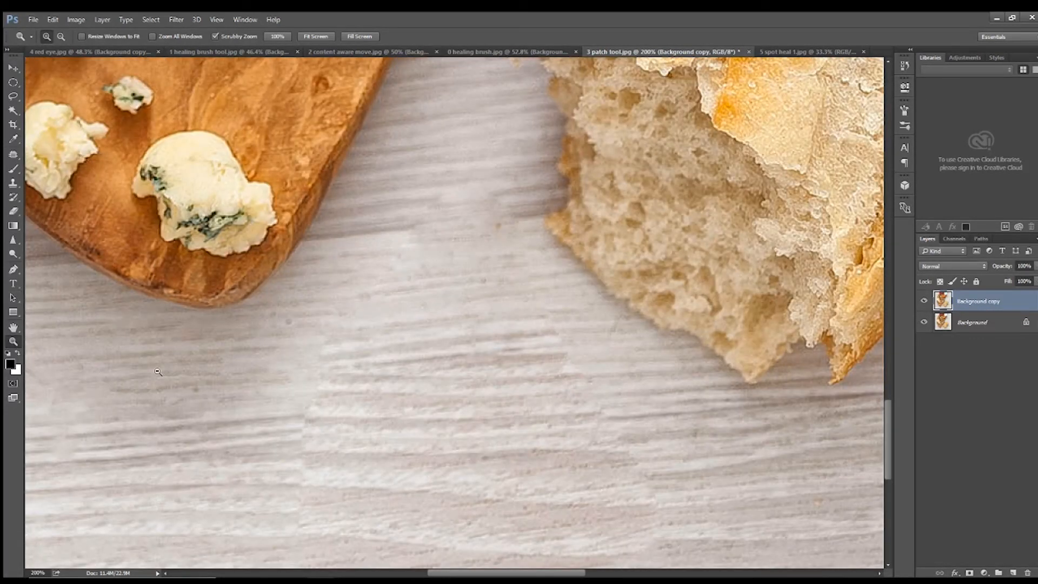
pyautogui.keyDown('alt'); pyautogui.click(141, 386); pyautogui.keyUp('alt')
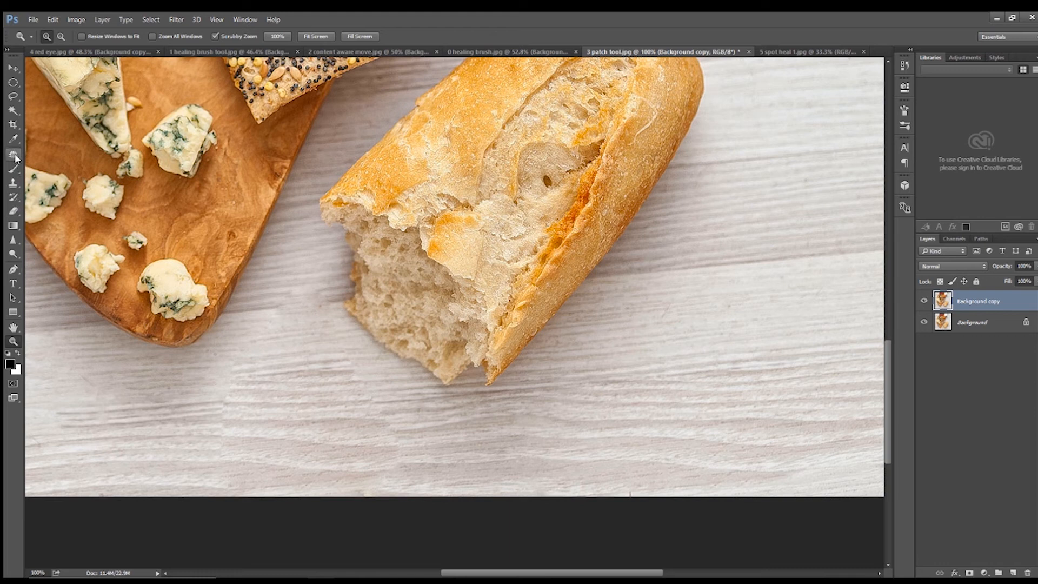
pyautogui.click(13, 183)
pyautogui.keyDown('alt'); pyautogui.click(180, 422); pyautogui.keyUp('alt')
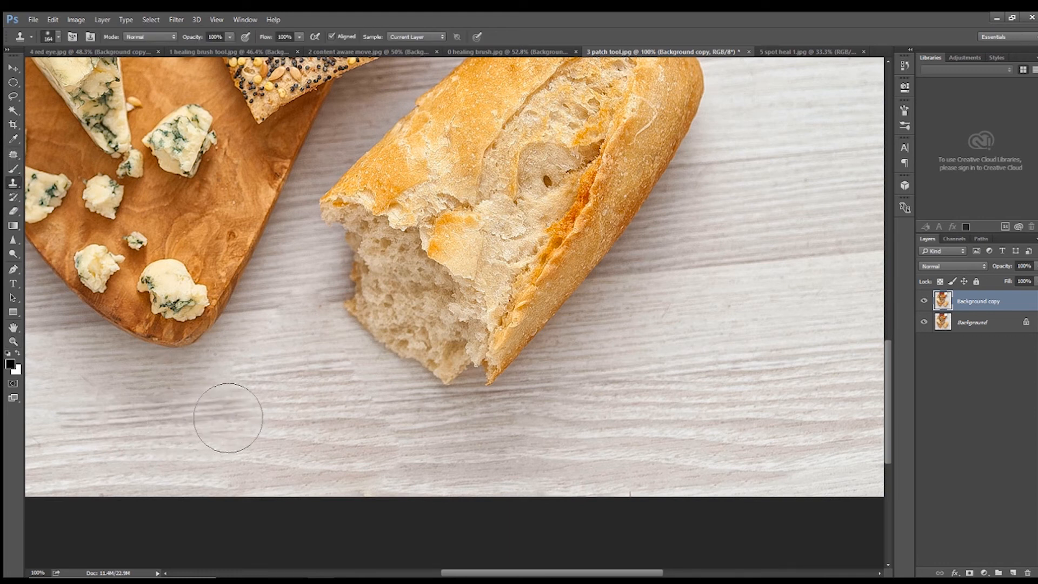
pyautogui.click(257, 417)
pyautogui.click(277, 417)
pyautogui.click(293, 414)
pyautogui.click(325, 411)
pyautogui.click(357, 413)
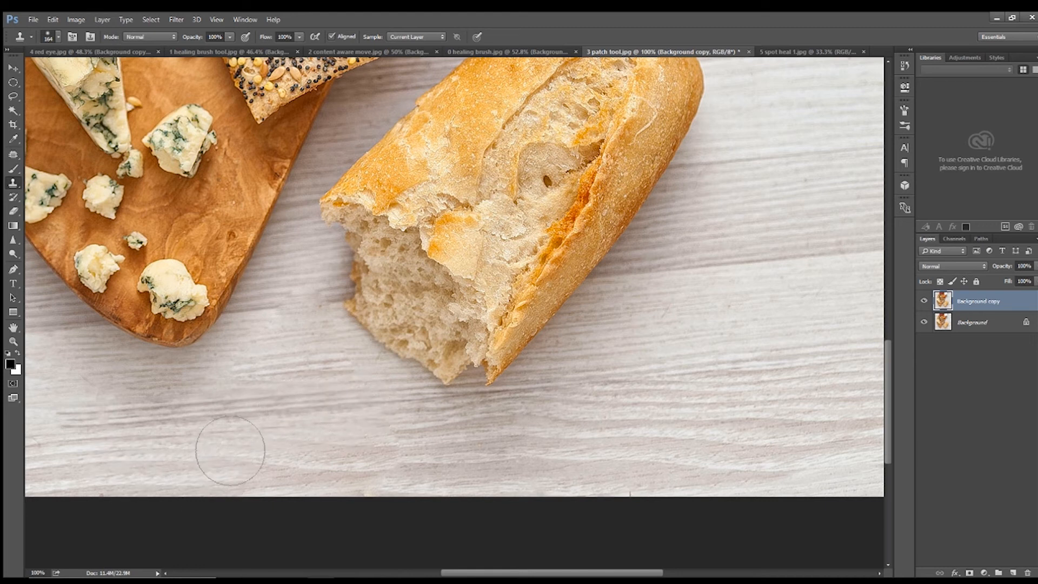
pyautogui.keyDown('alt'); pyautogui.click(279, 373); pyautogui.keyUp('alt')
pyautogui.click(227, 363)
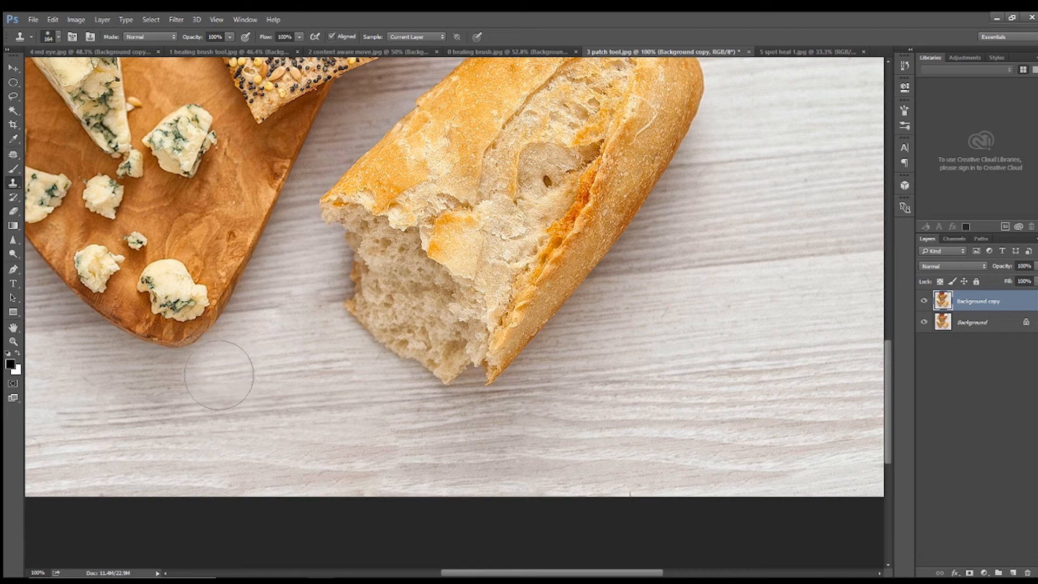
pyautogui.hotkey('ctrl', 'z')
# Step: Clone clean tabletop over the faint mark between the board and the loaf, and reduce the Clone Stamp size to 60 px
pyautogui.keyDown('alt'); pyautogui.click(139, 380); pyautogui.keyUp('alt')
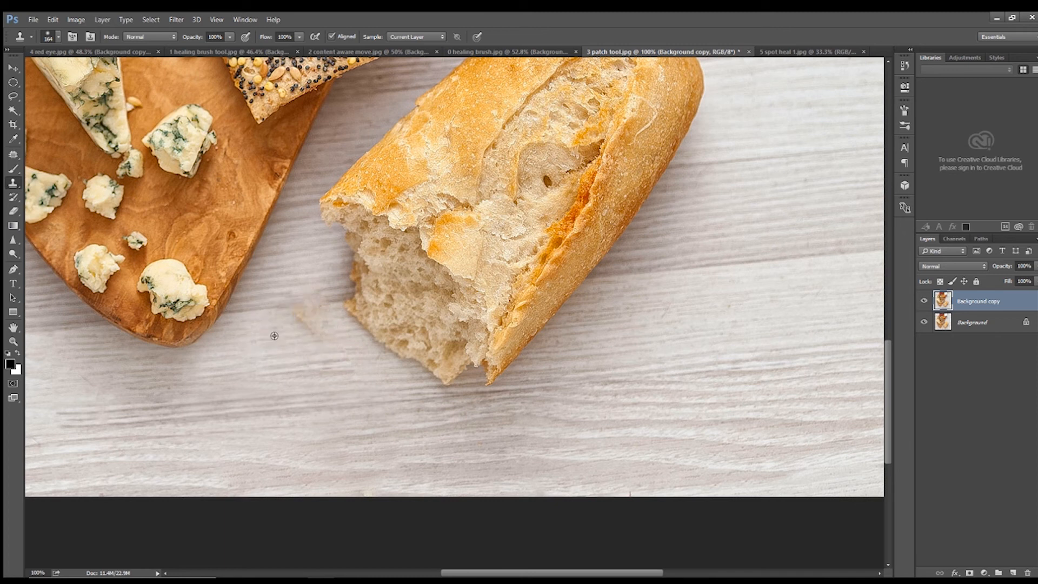
pyautogui.keyDown('alt'); pyautogui.click(263, 309); pyautogui.keyUp('alt')
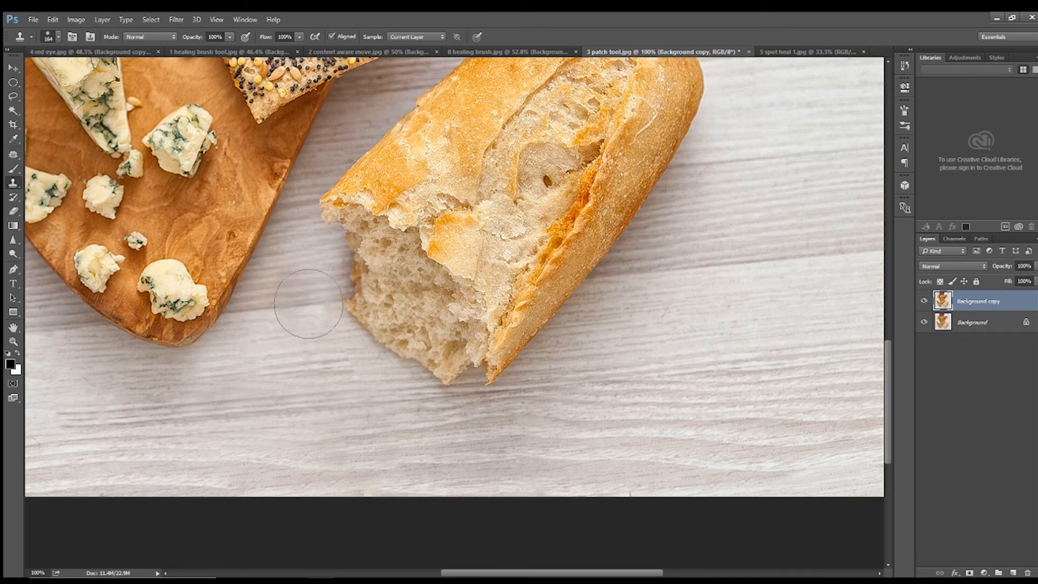
pyautogui.click(58, 38)
pyautogui.moveTo(91, 71); pyautogui.dragTo(83, 70)
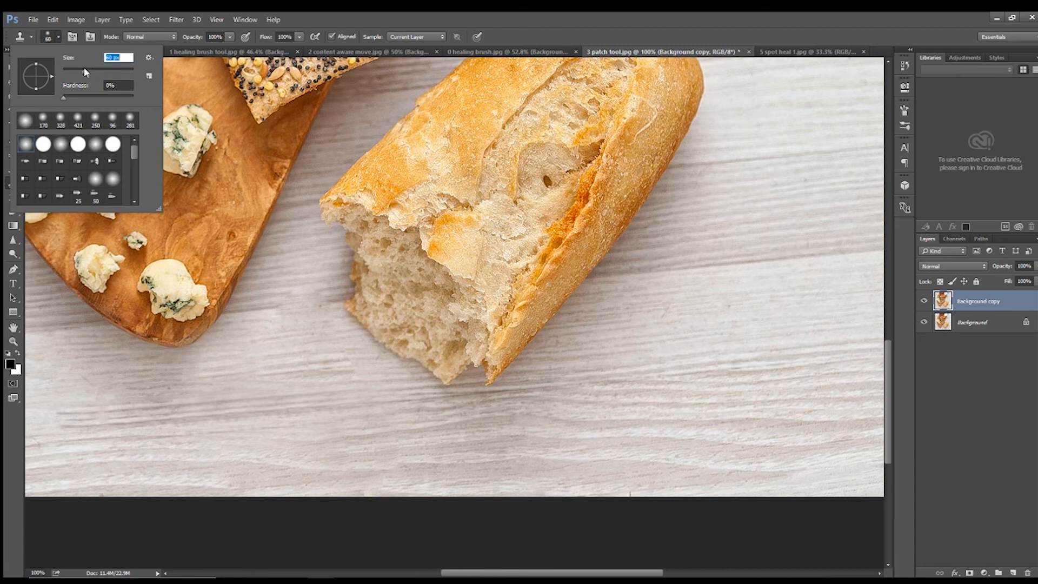
pyautogui.click(259, 305)
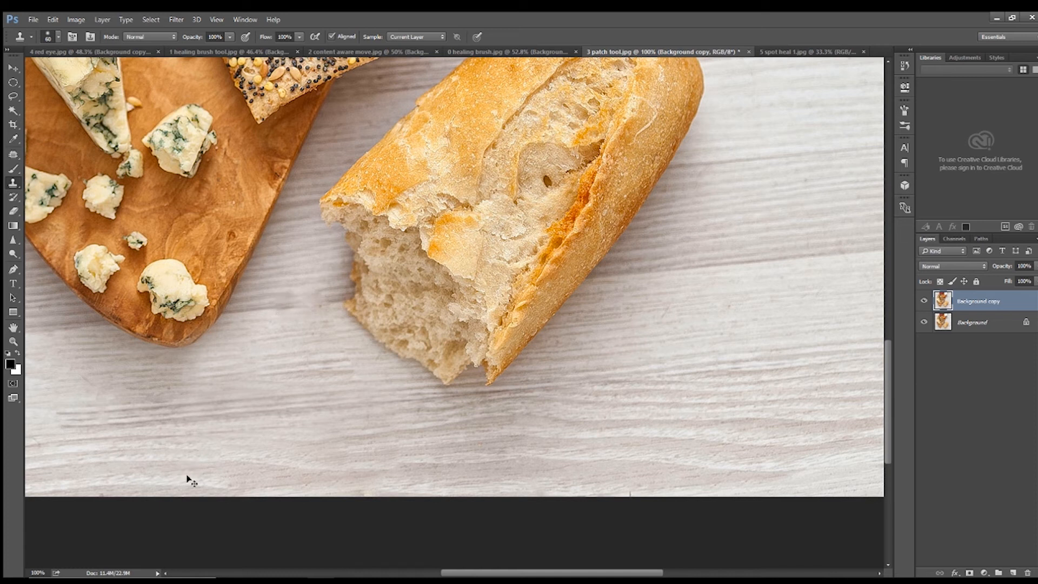
# Step: Fit the whole food image in view and toggle the Background copy to compare the crumb-free tabletop with the original
pyautogui.click(13, 342)
pyautogui.click(316, 36)
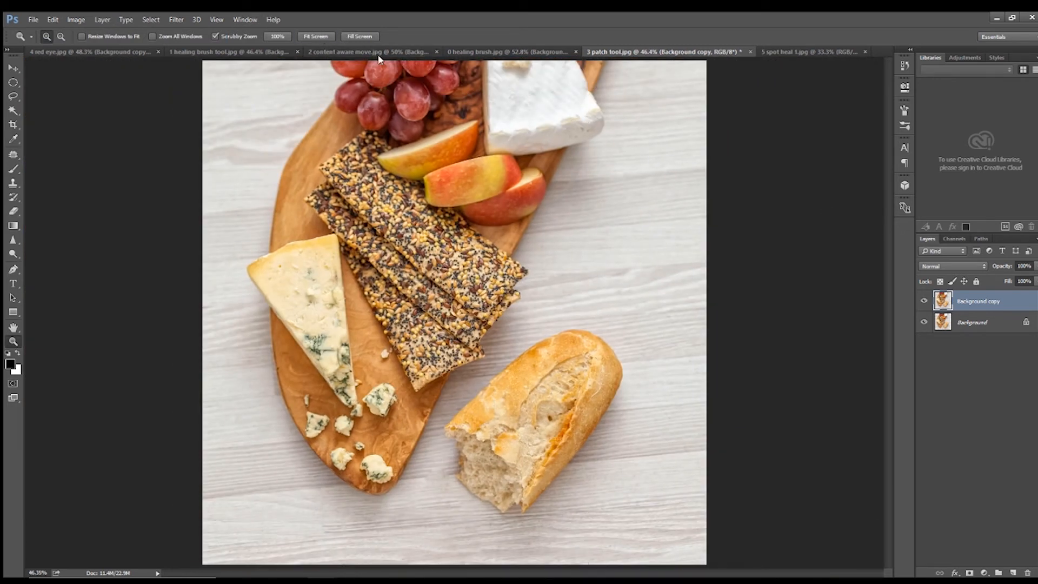
pyautogui.click(924, 302)
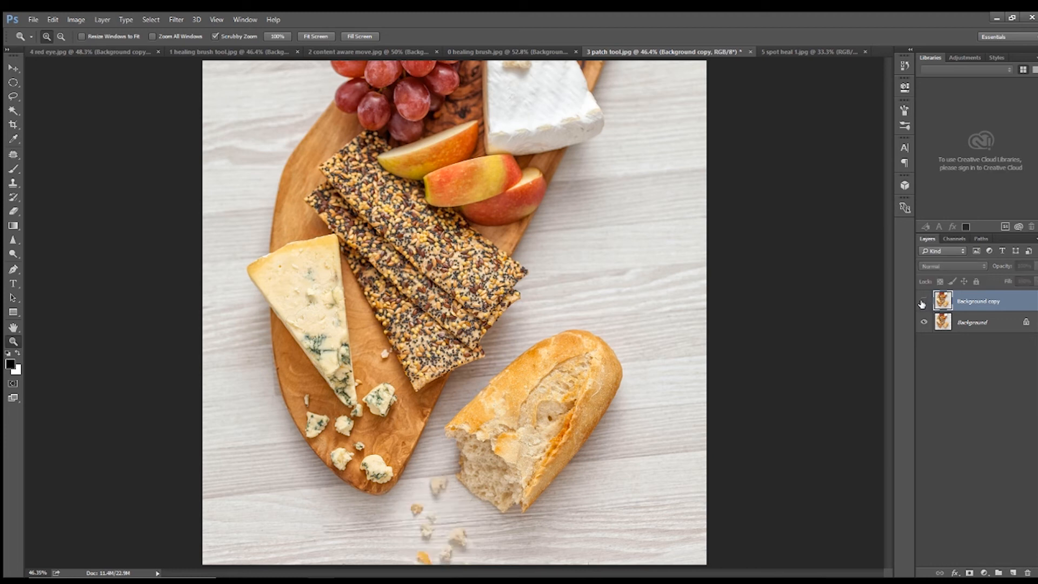
pyautogui.click(923, 302)
pyautogui.click(924, 302)
pyautogui.click(923, 302)
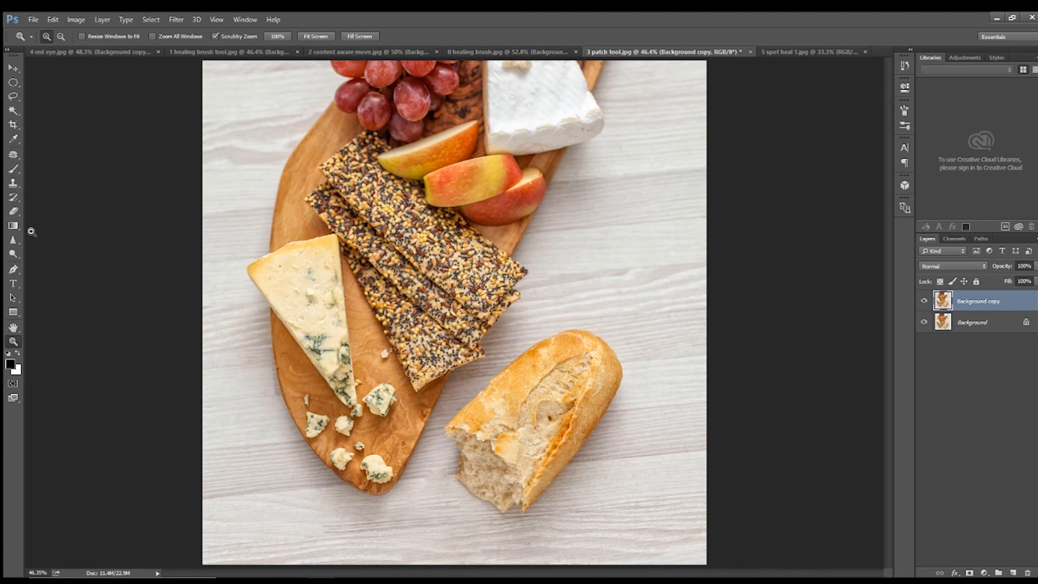
pyautogui.click(13, 187)
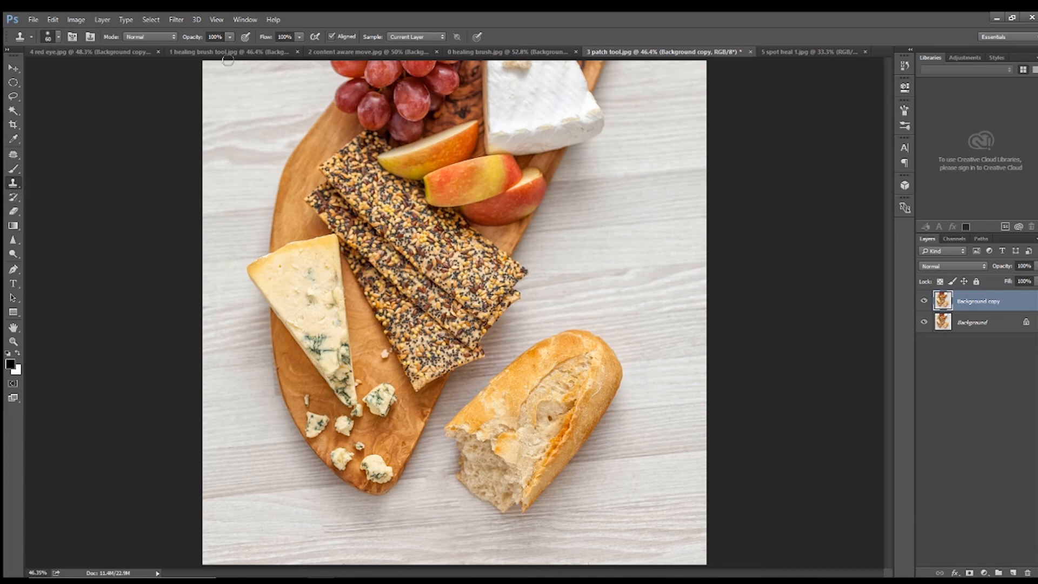
# Step: Switch to the 5 spot heal 1.jpg image, magnify the cargo ship to 200% and activate the Spot Healing Brush
pyautogui.click(794, 52)
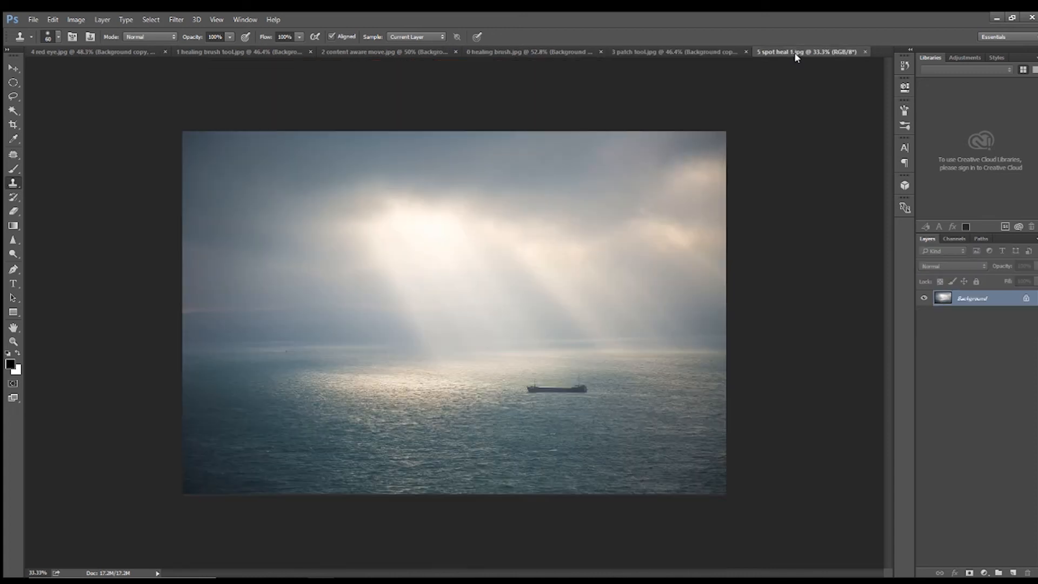
pyautogui.click(11, 343)
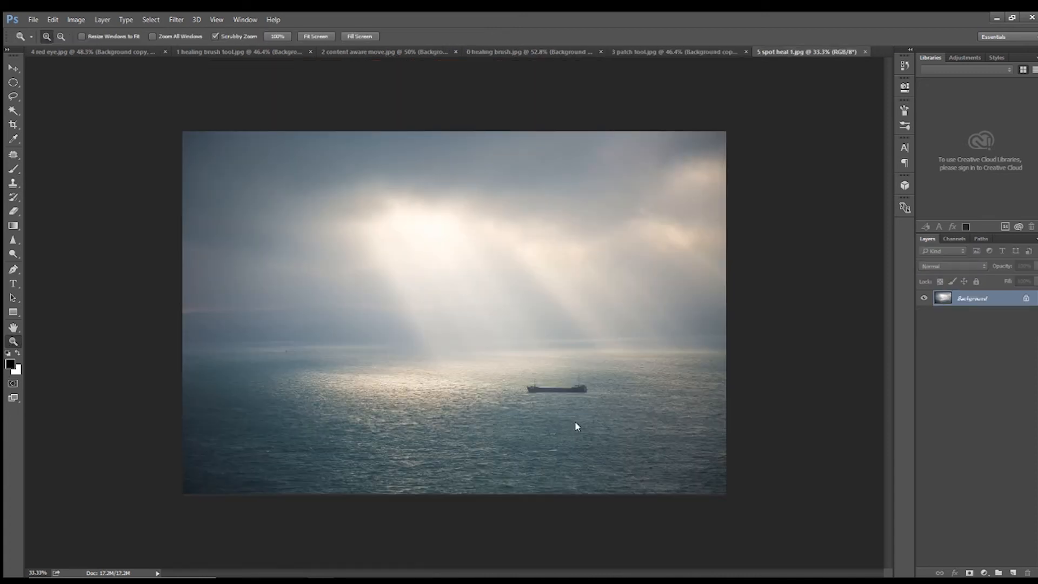
pyautogui.click(557, 394)
pyautogui.click(579, 406)
pyautogui.click(580, 406)
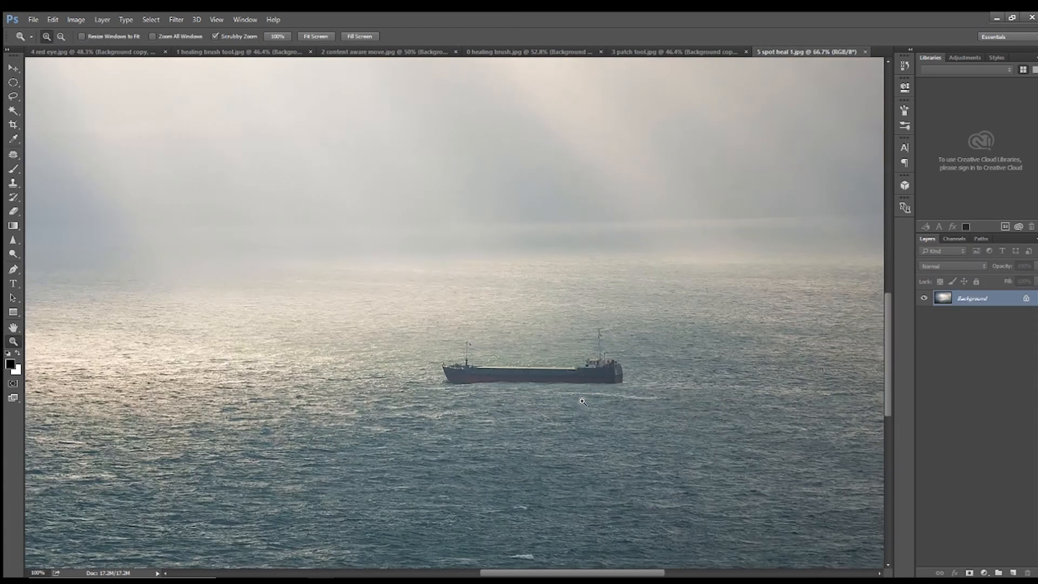
pyautogui.click(579, 406)
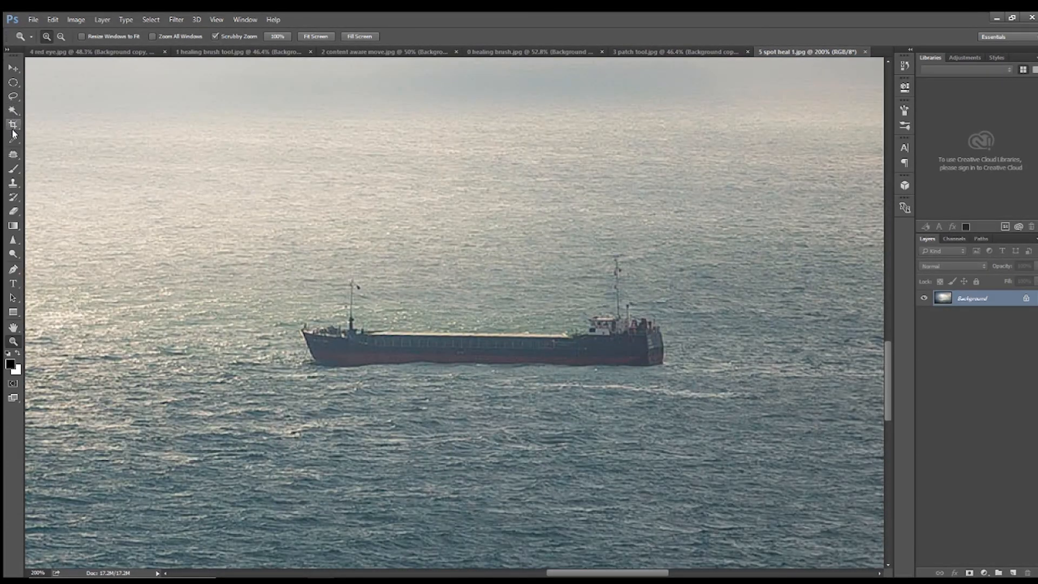
pyautogui.click(14, 155)
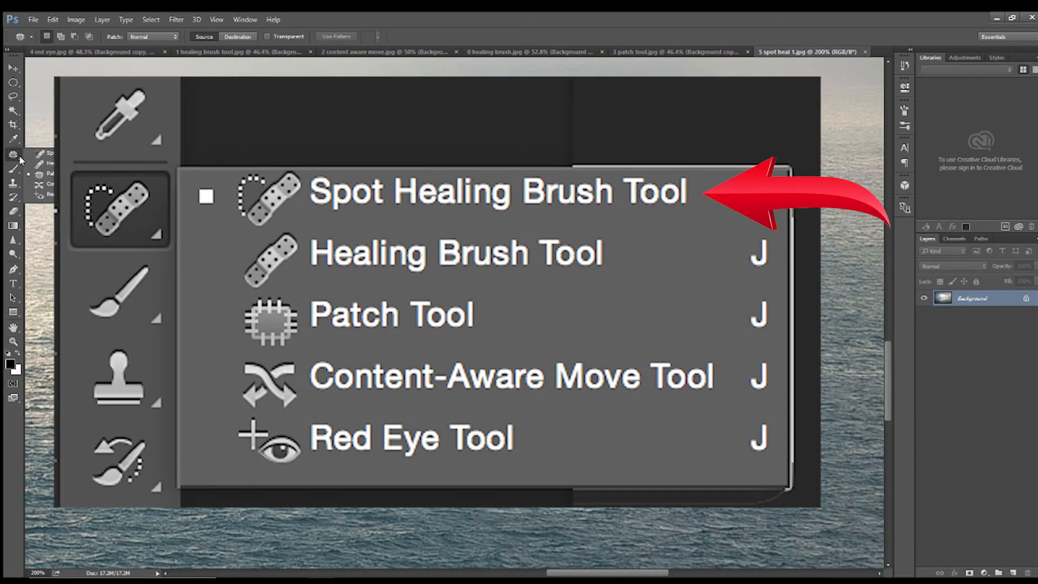
pyautogui.click(46, 153)
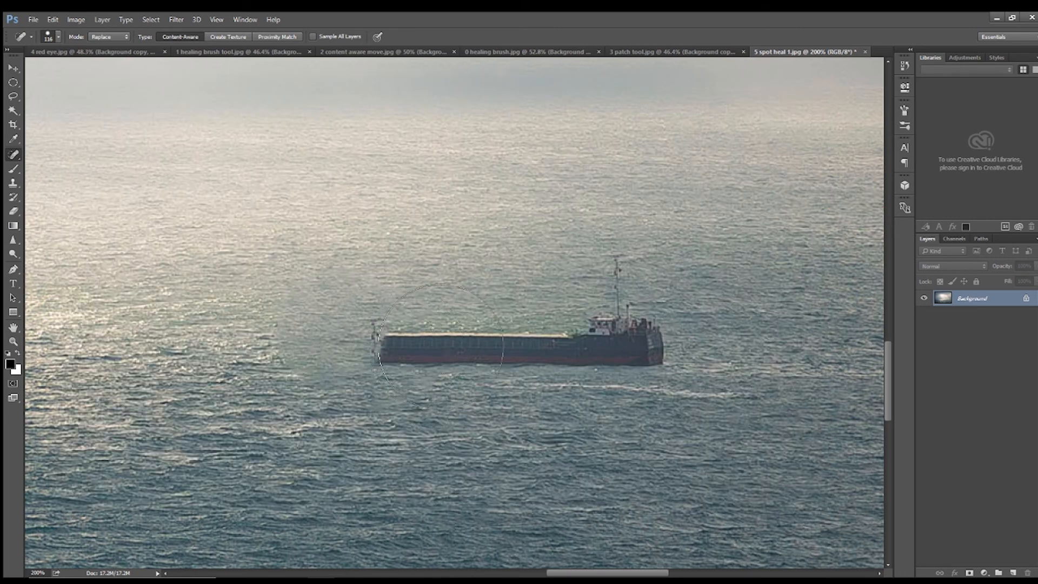
# Step: Try to remove the ship and its mast remnants from the sea with 116 px Spot Healing Brush dabs
pyautogui.click(404, 342)
pyautogui.click(482, 344)
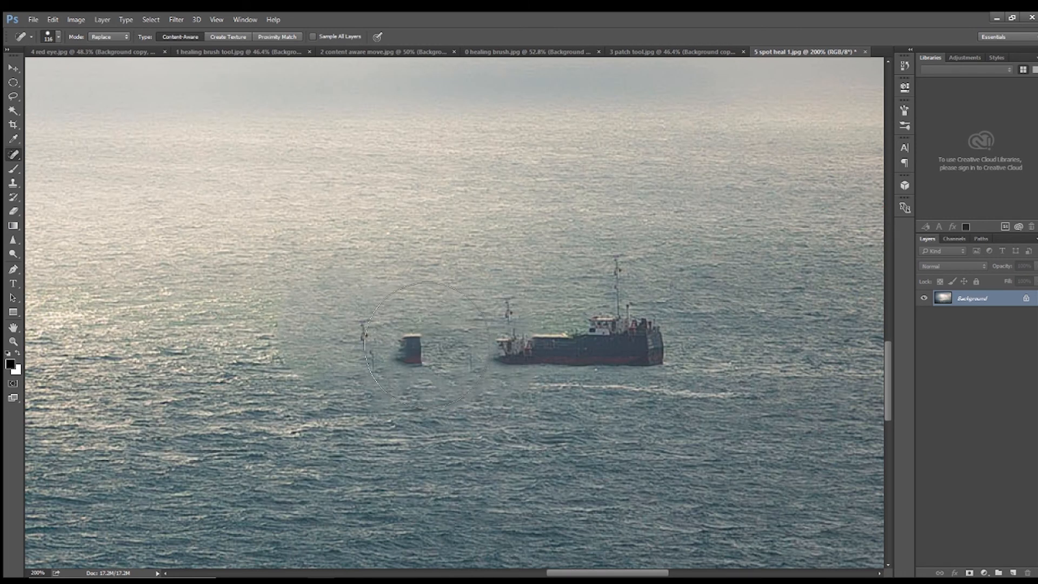
pyautogui.click(427, 344)
pyautogui.click(516, 342)
pyautogui.click(573, 336)
pyautogui.click(620, 336)
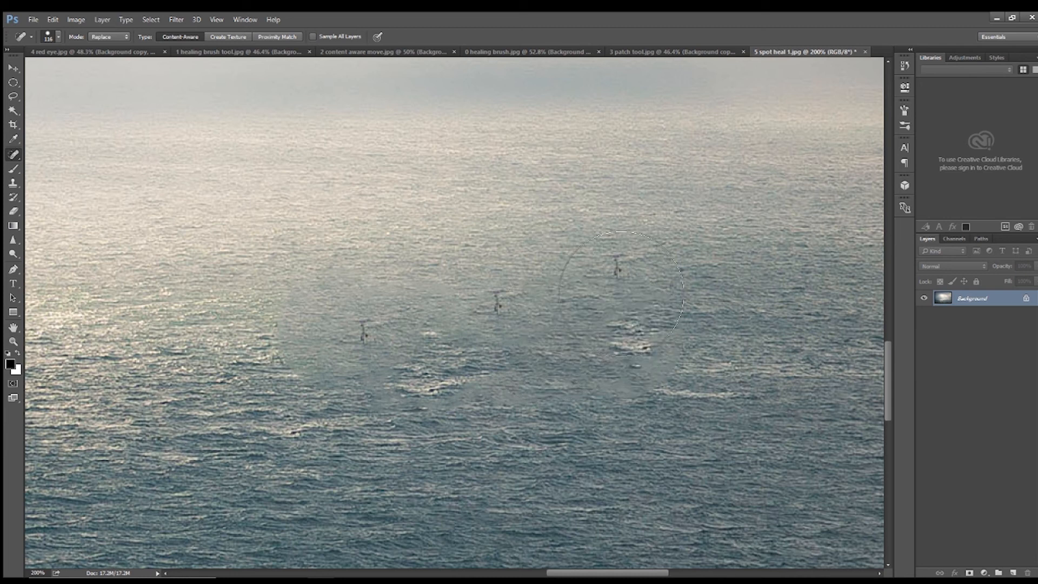
pyautogui.click(503, 316)
pyautogui.click(376, 337)
pyautogui.click(307, 365)
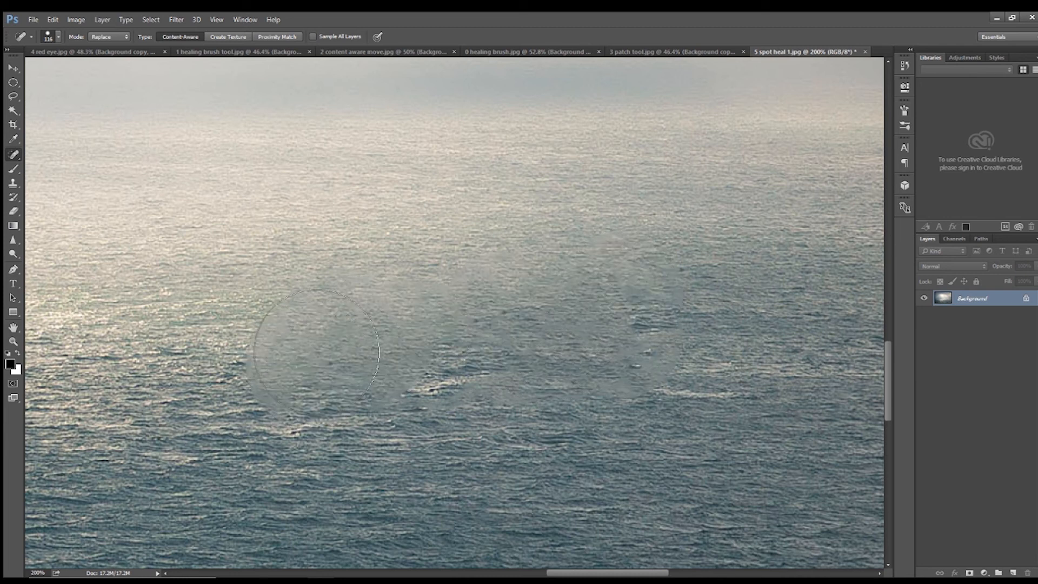
pyautogui.click(255, 358)
pyautogui.click(463, 383)
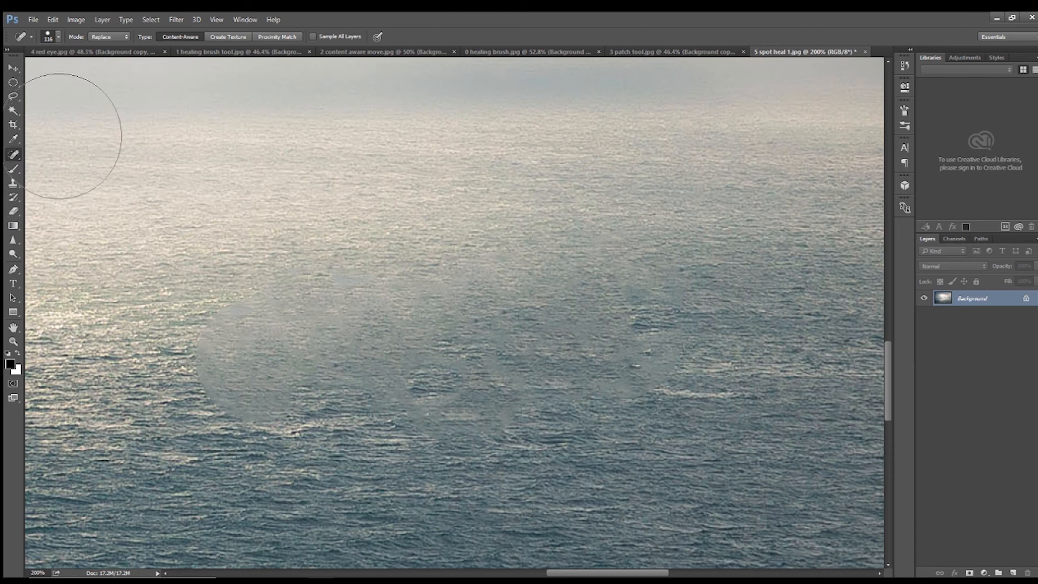
# Step: Undo all the healing strokes made on the ship
pyautogui.hotkey('ctrl', 'alt', 'z')
pyautogui.hotkey('ctrl', 'alt', 'z')
pyautogui.hotkey('ctrl', 'alt', 'z')
pyautogui.hotkey('ctrl', 'alt', 'z')
pyautogui.hotkey('ctrl', 'alt', 'z')
pyautogui.hotkey('ctrl', 'alt', 'z')
pyautogui.hotkey('ctrl', 'alt', 'z')
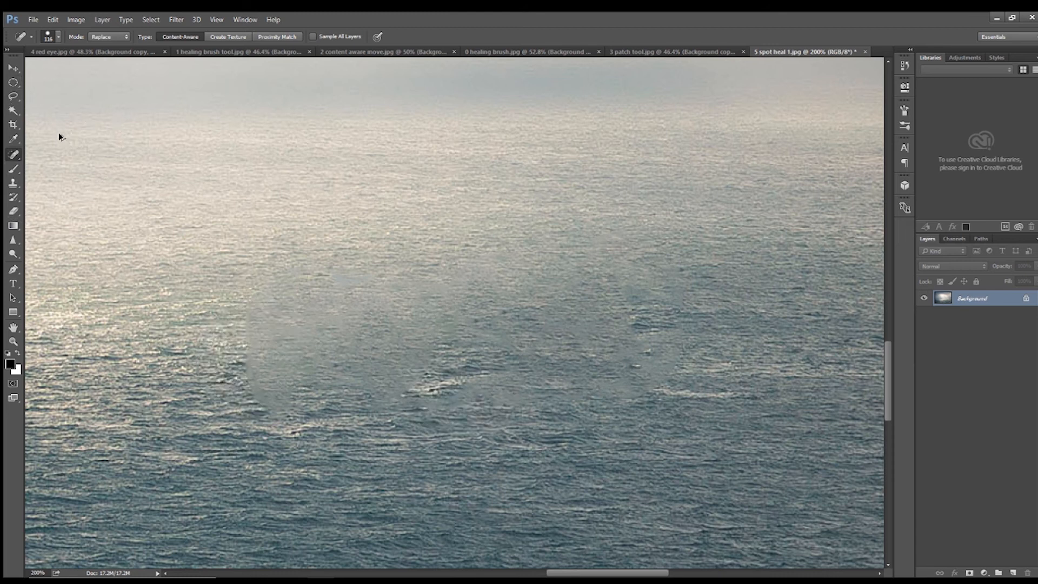
pyautogui.hotkey('ctrl', 'alt', 'z')
pyautogui.hotkey('ctrl', 'alt', 'z')
pyautogui.hotkey('ctrl', 'alt', 'z')
pyautogui.hotkey('ctrl', 'alt', 'z')
pyautogui.hotkey('ctrl', 'alt', 'z')
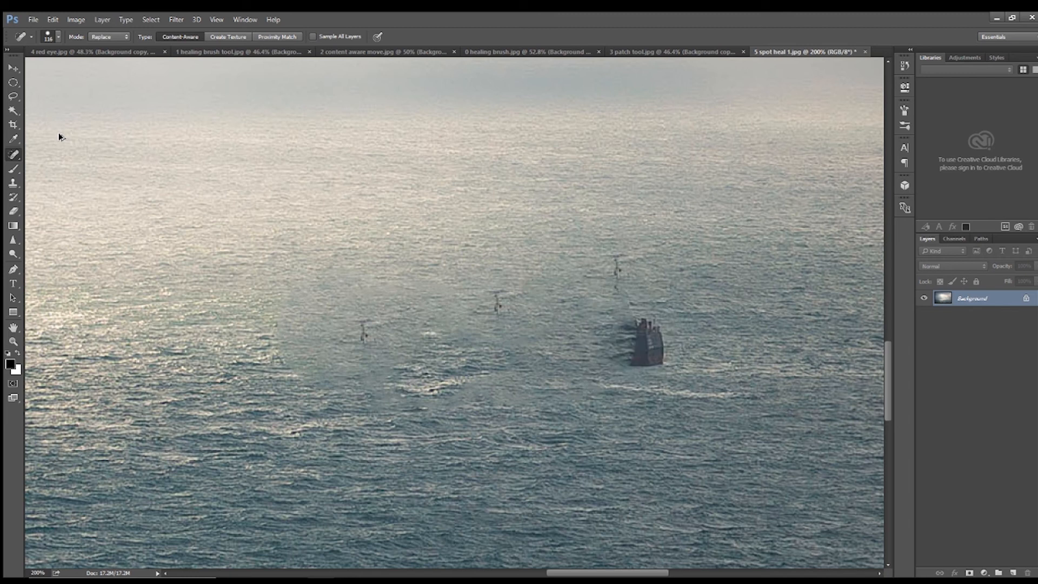
pyautogui.hotkey('ctrl', 'alt', 'z')
pyautogui.hotkey('ctrl', 'alt', 'z')
pyautogui.hotkey('ctrl', 'alt', 'z')
pyautogui.hotkey('ctrl', 'alt', 'z')
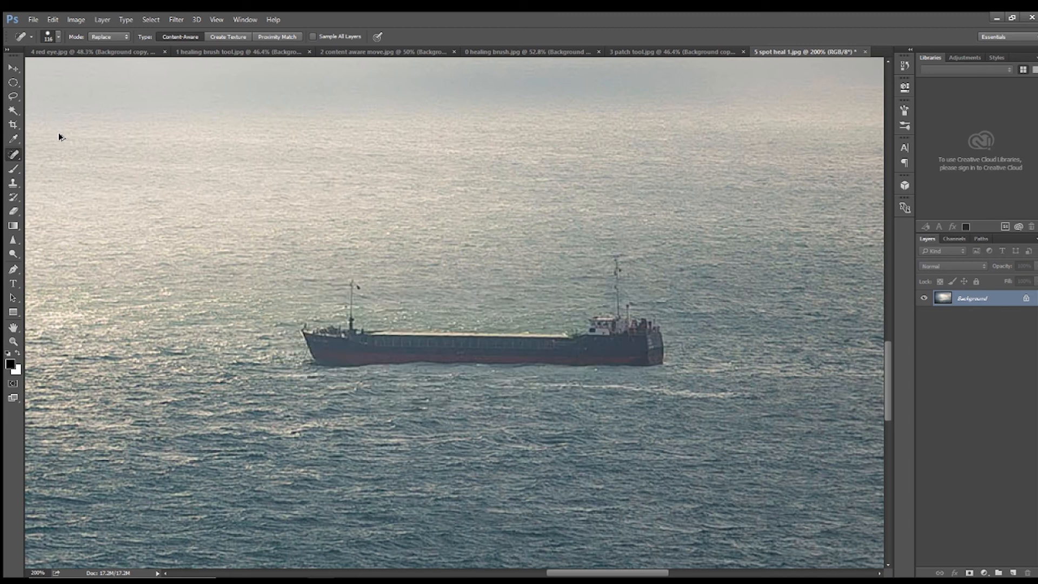
# Step: Duplicate the ship image's Background layer and set the Spot Healing Brush size to 73 px
pyautogui.moveTo(997, 299); pyautogui.dragTo(1014, 573)
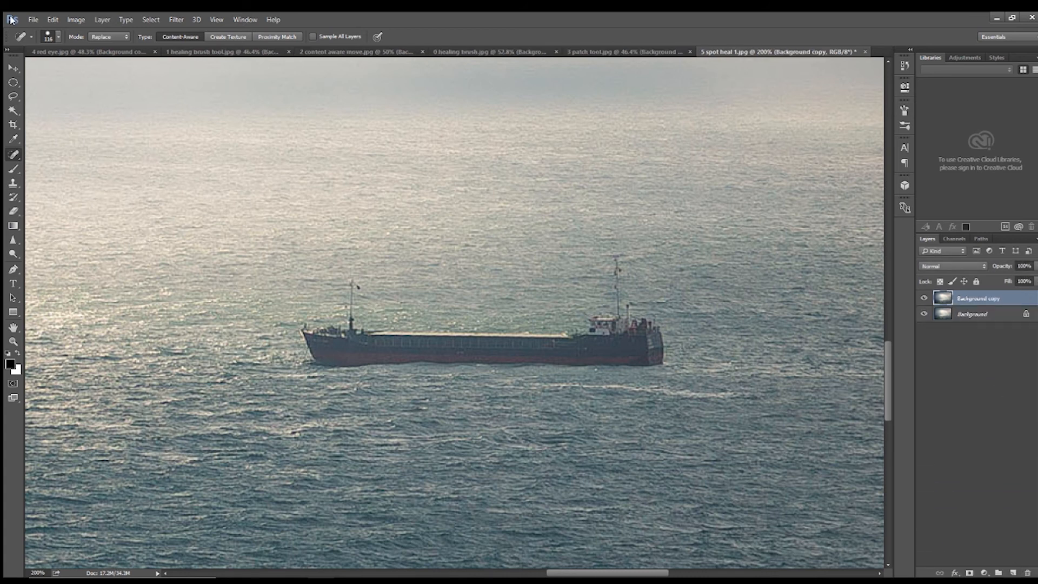
pyautogui.click(60, 38)
pyautogui.moveTo(65, 66); pyautogui.dragTo(58, 67)
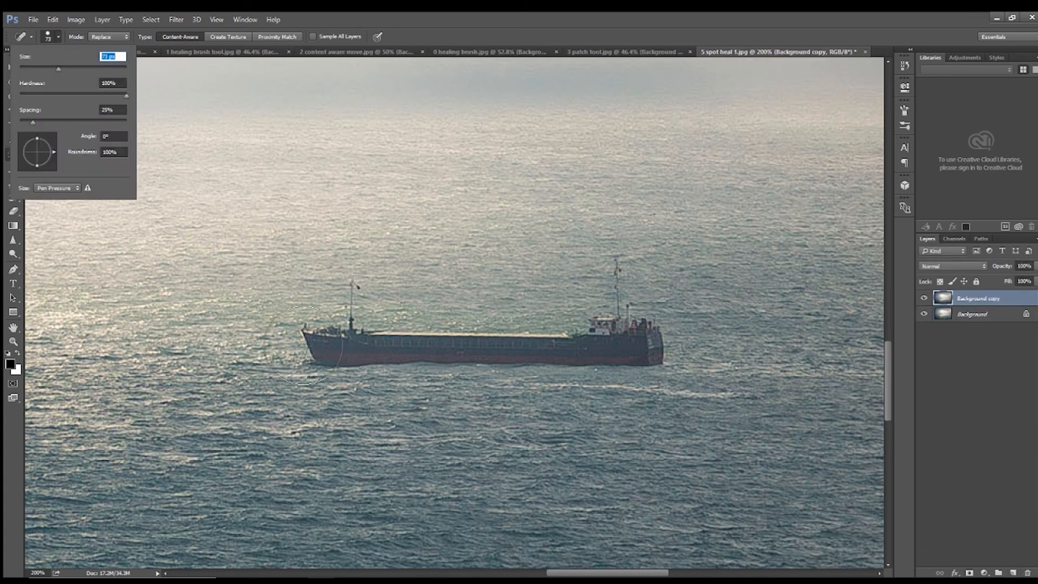
# Step: Paint out the cargo ship from bow to stern, including both masts, with the 73 px Spot Healing Brush
pyautogui.click(323, 346)
pyautogui.click(352, 339)
pyautogui.click(352, 312)
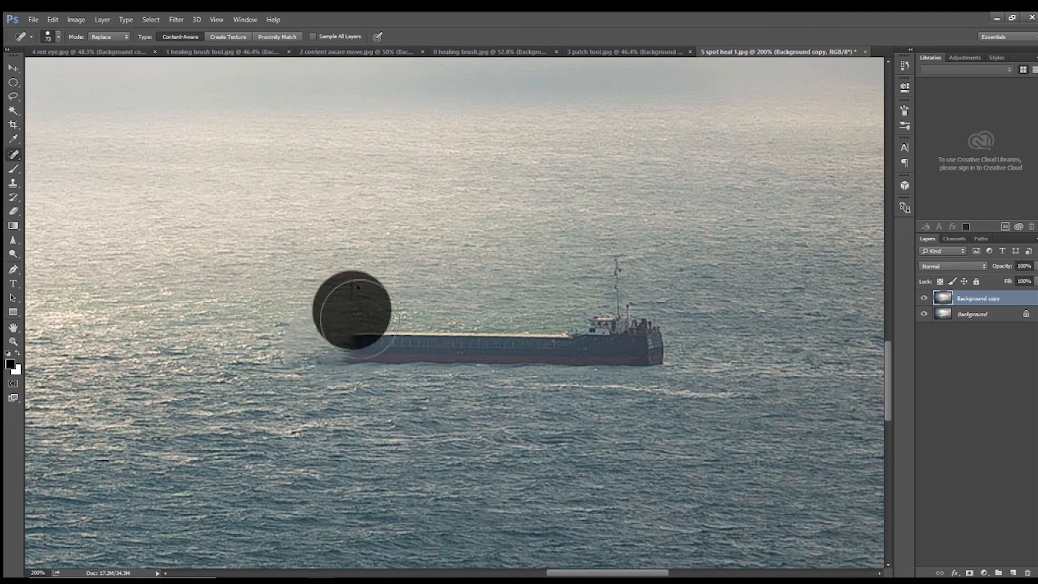
pyautogui.click(394, 352)
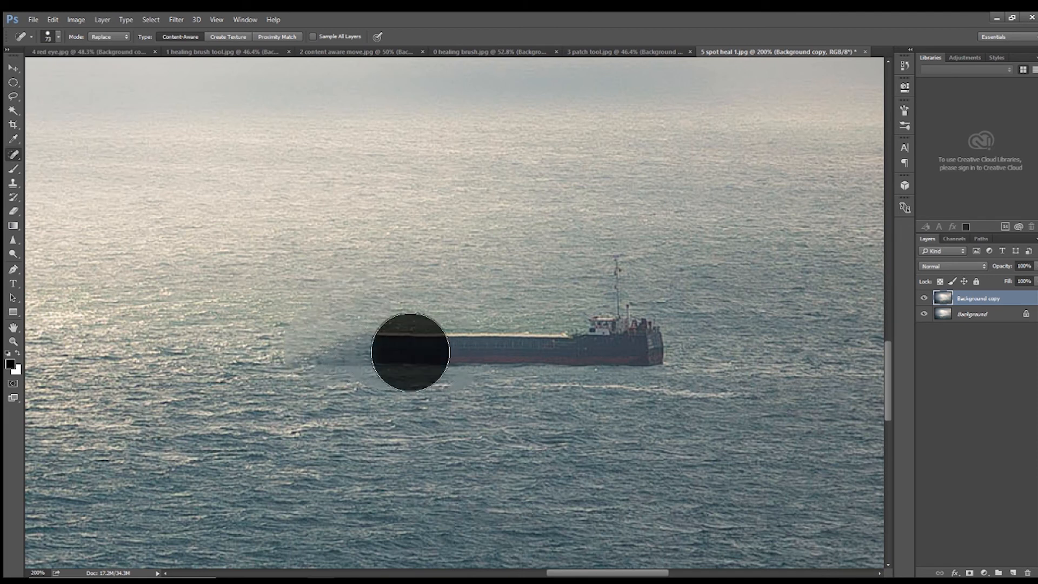
pyautogui.click(408, 346)
pyautogui.click(422, 331)
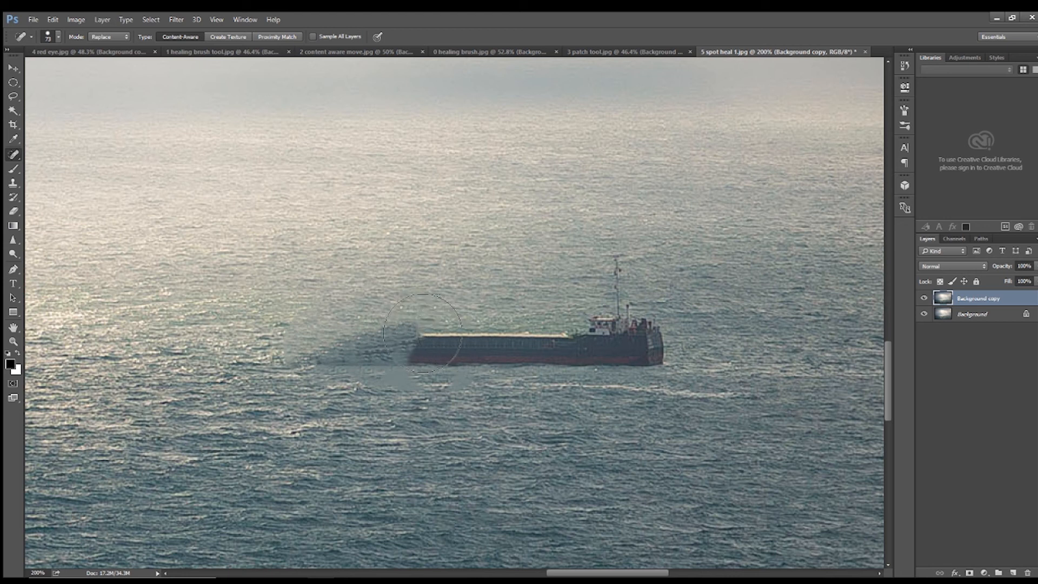
pyautogui.moveTo(431, 350); pyautogui.dragTo(643, 349)
pyautogui.moveTo(628, 276); pyautogui.dragTo(629, 291)
pyautogui.moveTo(532, 349); pyautogui.dragTo(511, 349)
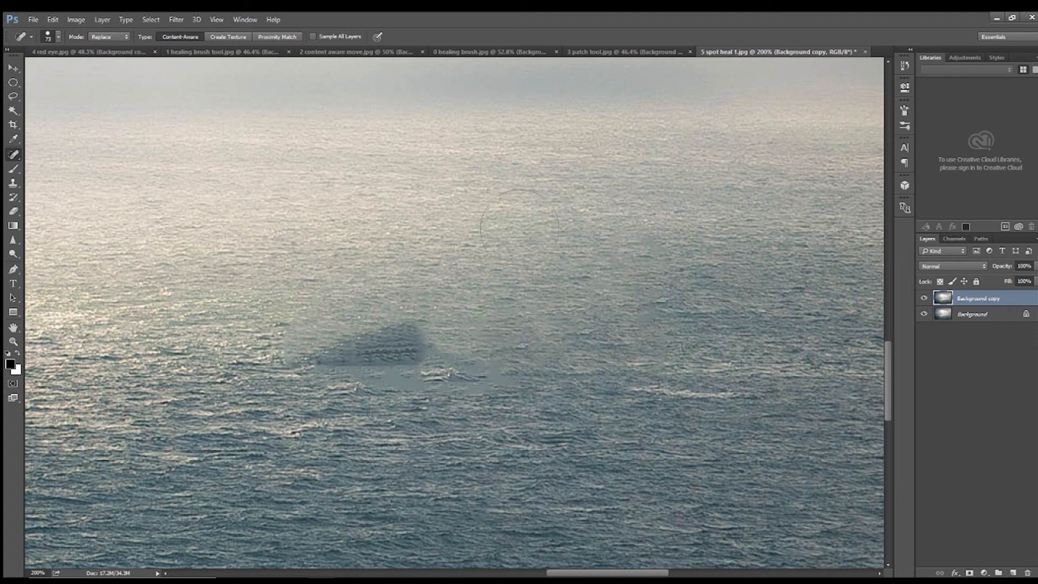
# Step: Heal the dark smudge and blurry patches left in the sea where the ship's bow was
pyautogui.moveTo(366, 361); pyautogui.dragTo(427, 361)
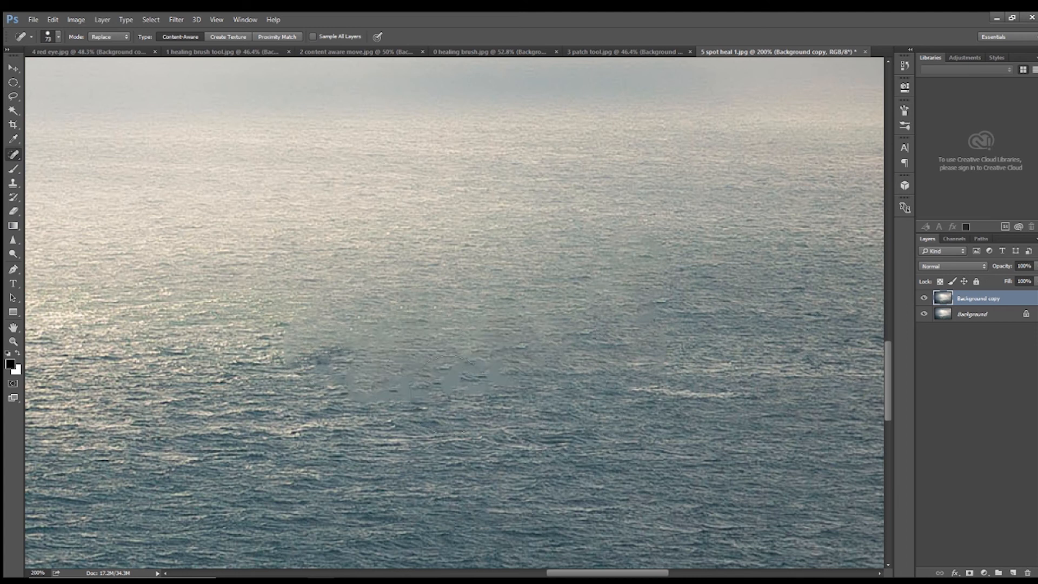
pyautogui.click(299, 356)
pyautogui.click(397, 382)
pyautogui.click(477, 366)
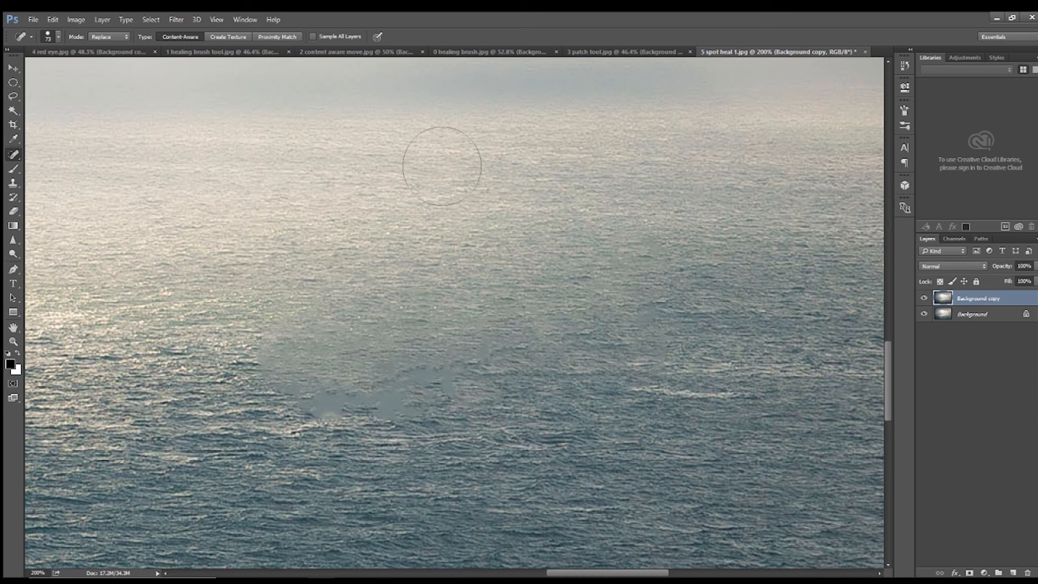
# Step: Activate the Clone Stamp tool and set its brush size to 117 px
pyautogui.click(13, 183)
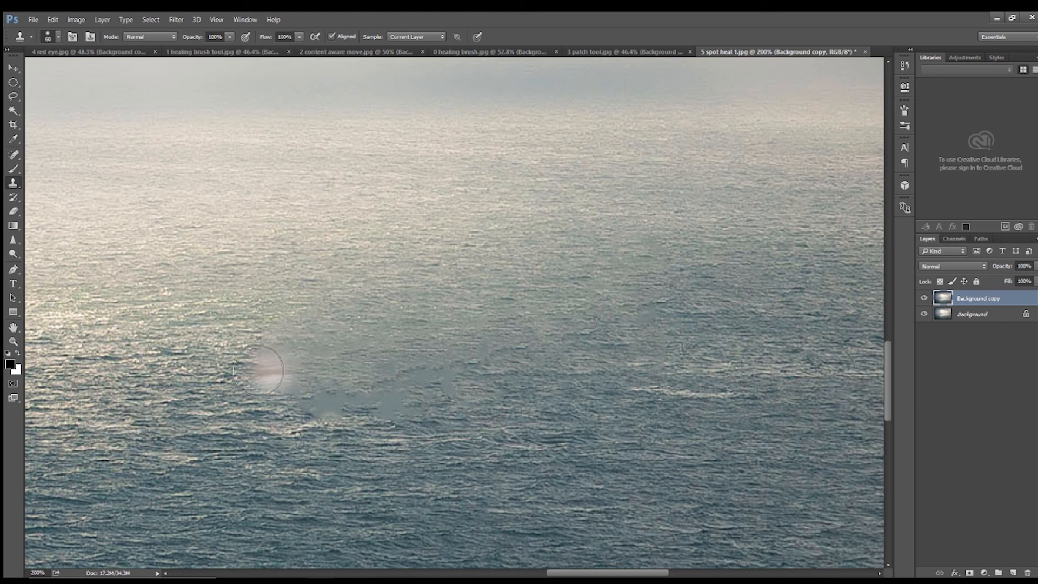
pyautogui.click(58, 37)
pyautogui.click(119, 69)
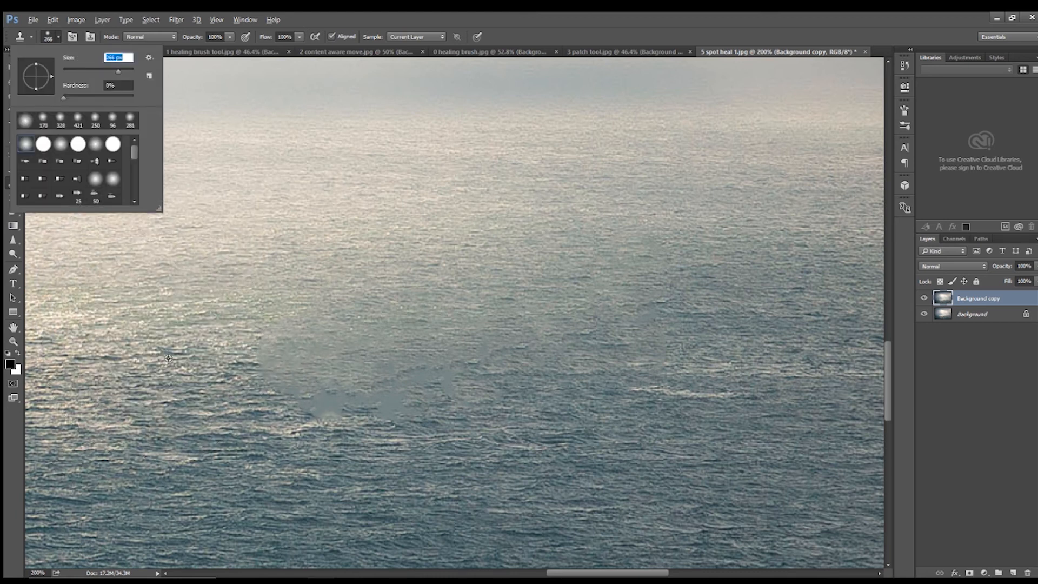
pyautogui.click(102, 72)
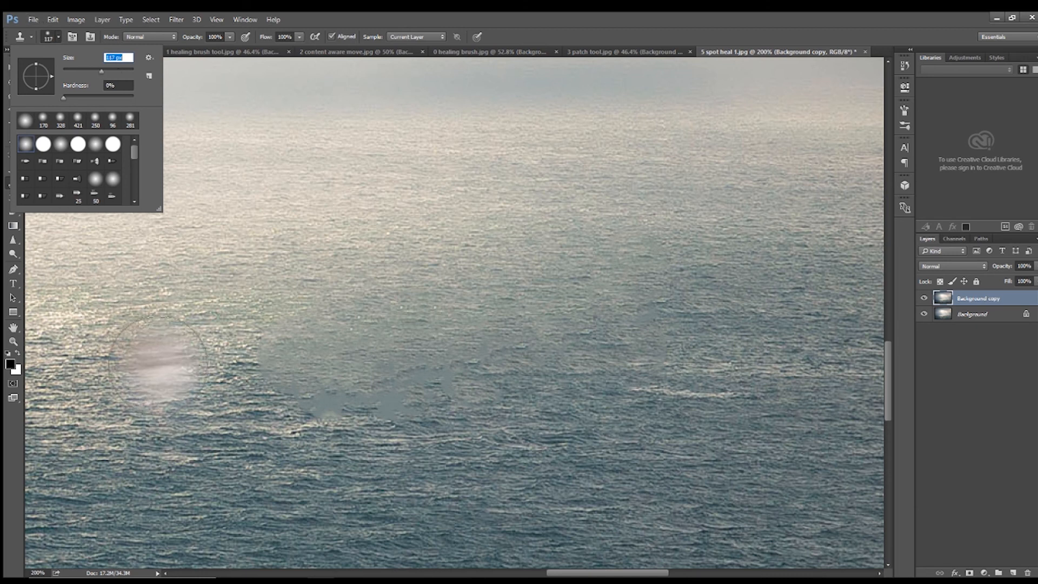
# Step: Sample the glistening waves beside the healed area and clone them across the blurred strip where the ship was
pyautogui.keyDown('alt'); pyautogui.click(197, 363); pyautogui.keyUp('alt')
pyautogui.click(285, 369)
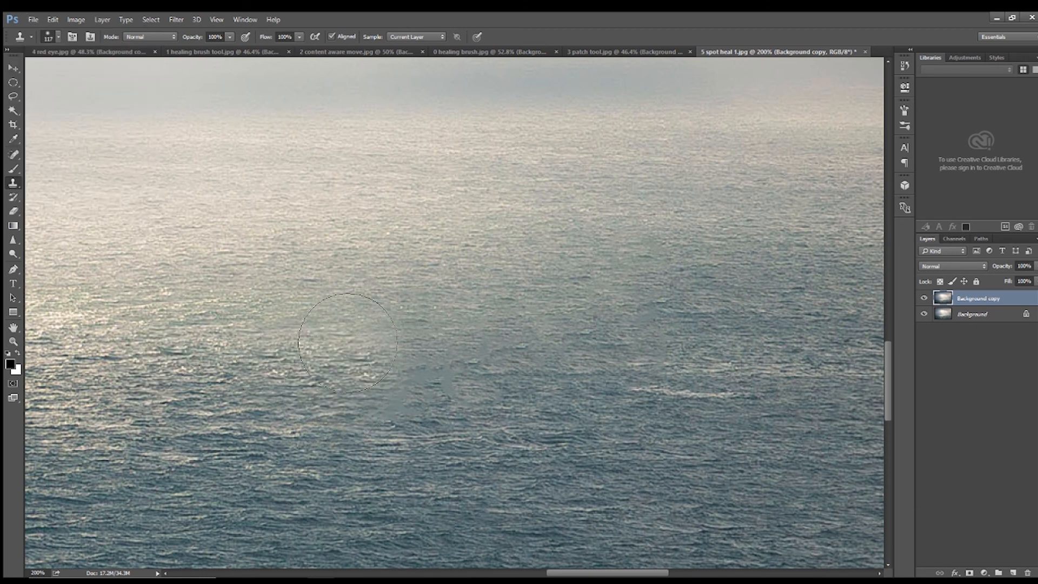
pyautogui.click(414, 374)
pyautogui.moveTo(433, 373)
pyautogui.mouseDown()
pyautogui.moveTo(398, 343)
pyautogui.moveTo(475, 363)
pyautogui.moveTo(463, 404)
pyautogui.moveTo(534, 378)
pyautogui.moveTo(601, 384)
pyautogui.moveTo(601, 365)
pyautogui.moveTo(455, 344)
pyautogui.mouseUp()
pyautogui.moveTo(543, 433)
pyautogui.mouseDown()
pyautogui.moveTo(594, 443)
pyautogui.moveTo(553, 439)
pyautogui.mouseUp()
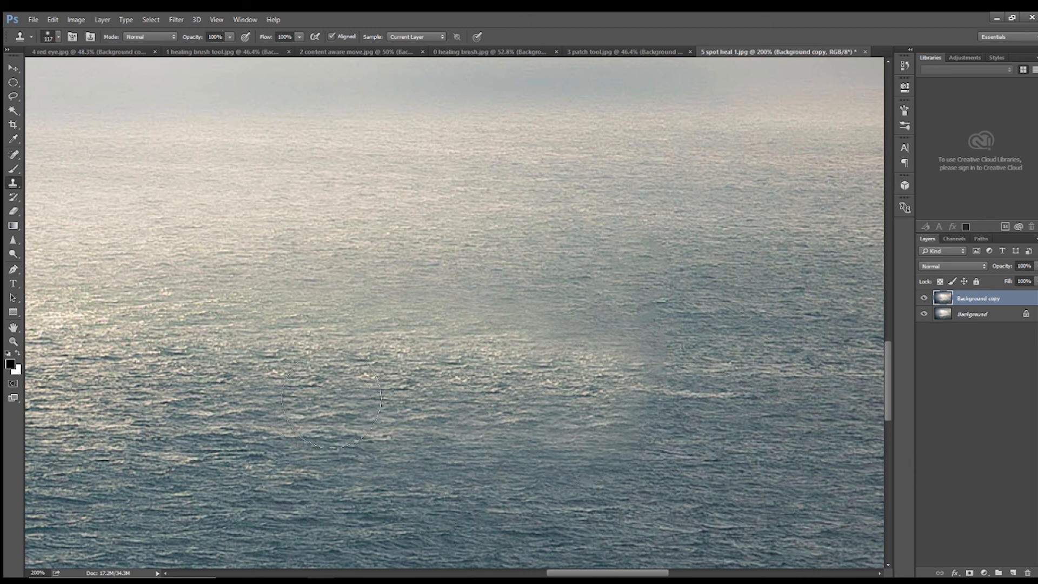
pyautogui.click(655, 357)
pyautogui.click(652, 405)
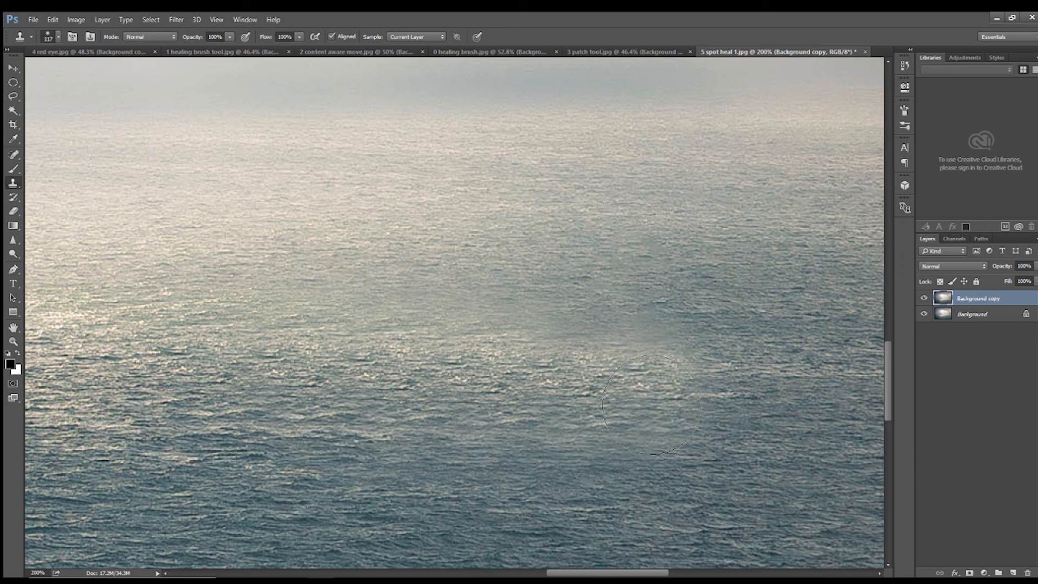
# Step: Blend the far end of the cloned strip by resampling nearby water and stamping over the repeated wave patterns
pyautogui.keyDown('alt'); pyautogui.click(653, 272); pyautogui.keyUp('alt')
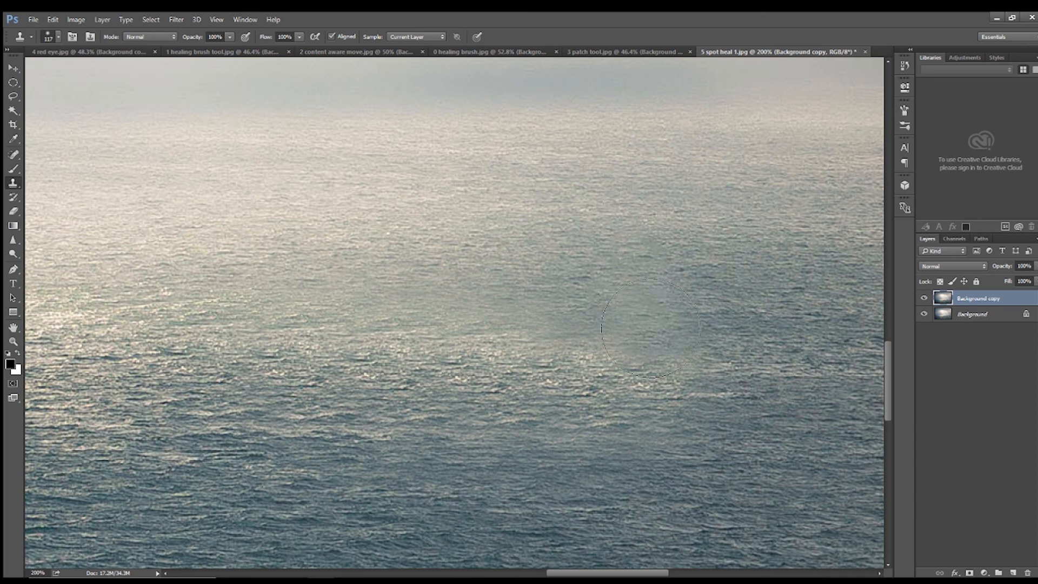
pyautogui.click(592, 323)
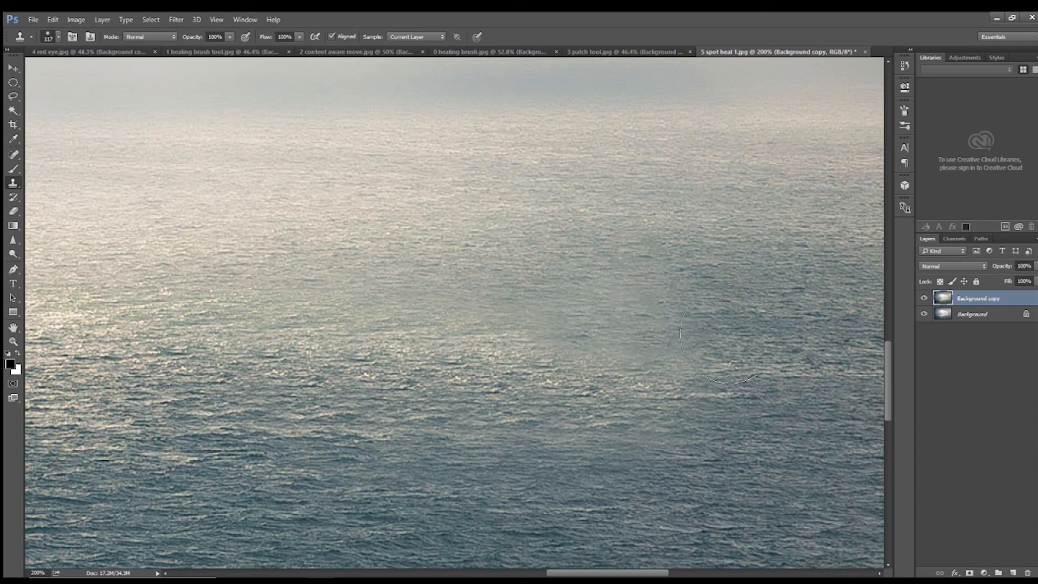
pyautogui.click(576, 378)
pyautogui.keyDown('alt'); pyautogui.click(507, 363); pyautogui.keyUp('alt')
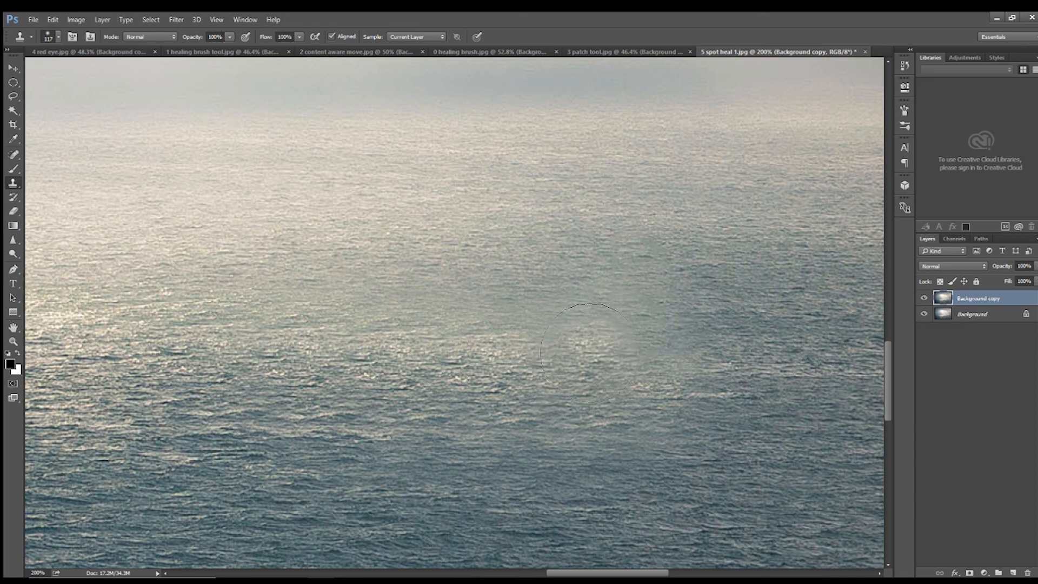
pyautogui.click(582, 360)
pyautogui.moveTo(669, 373); pyautogui.dragTo(639, 374)
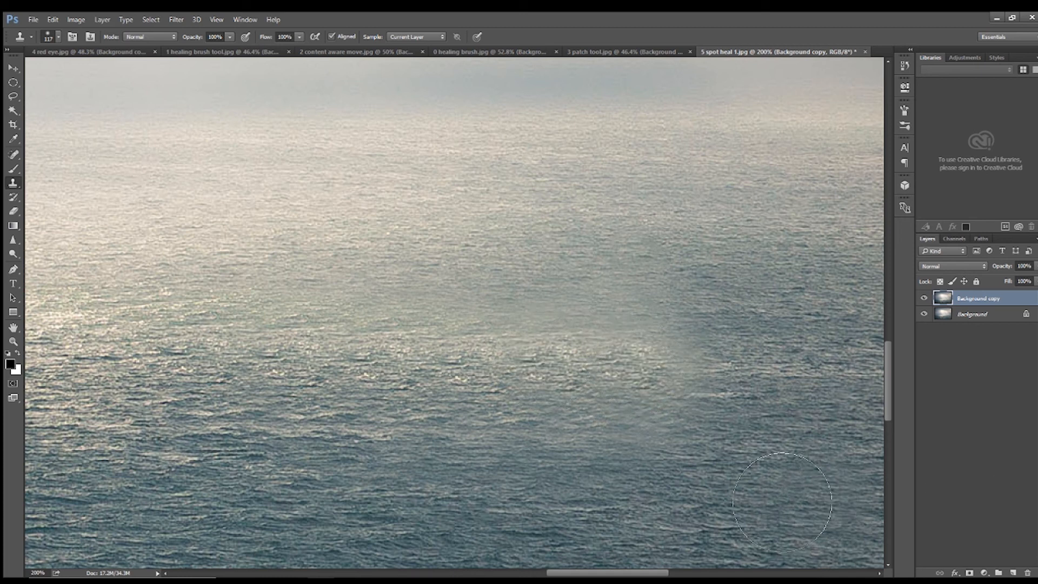
pyautogui.moveTo(647, 446)
pyautogui.mouseDown()
pyautogui.moveTo(653, 438)
pyautogui.moveTo(586, 425)
pyautogui.moveTo(551, 431)
pyautogui.mouseUp()
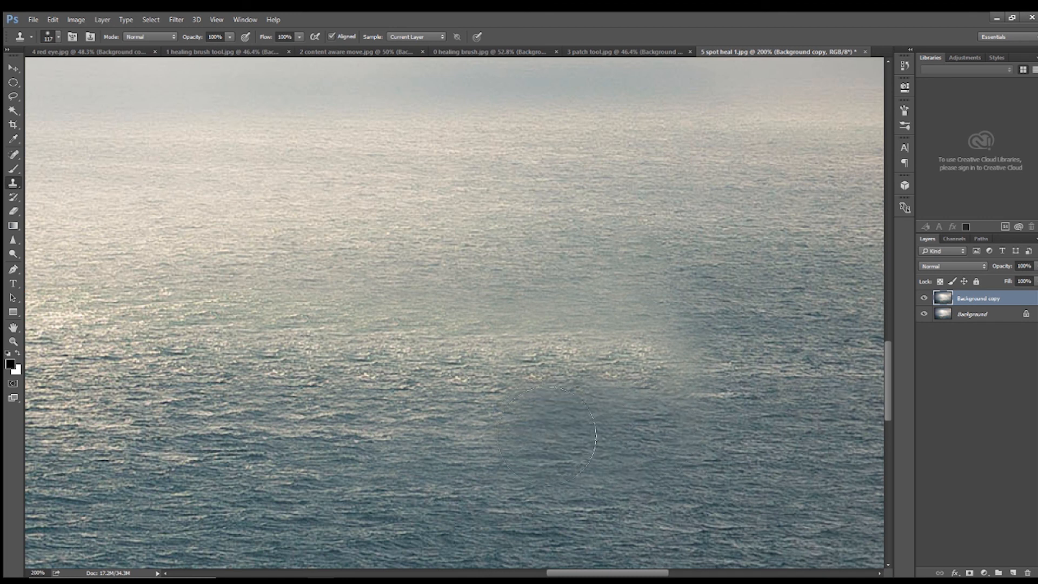
pyautogui.keyDown('alt'); pyautogui.click(602, 452); pyautogui.keyUp('alt')
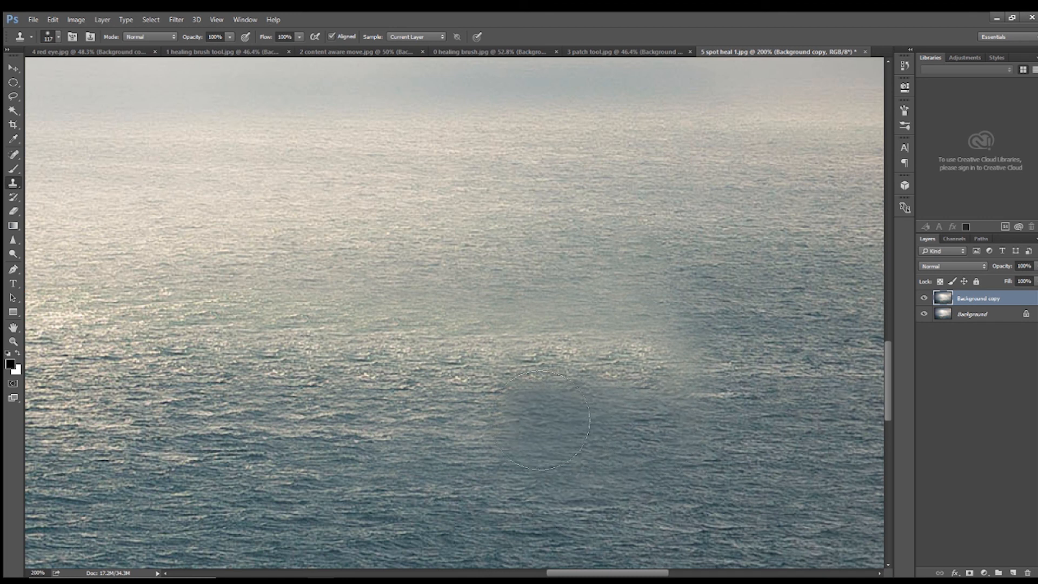
# Step: Fit the sea image on screen and compare the retouch with the original by toggling the Background copy layer's visibility
pyautogui.click(13, 341)
pyautogui.click(311, 37)
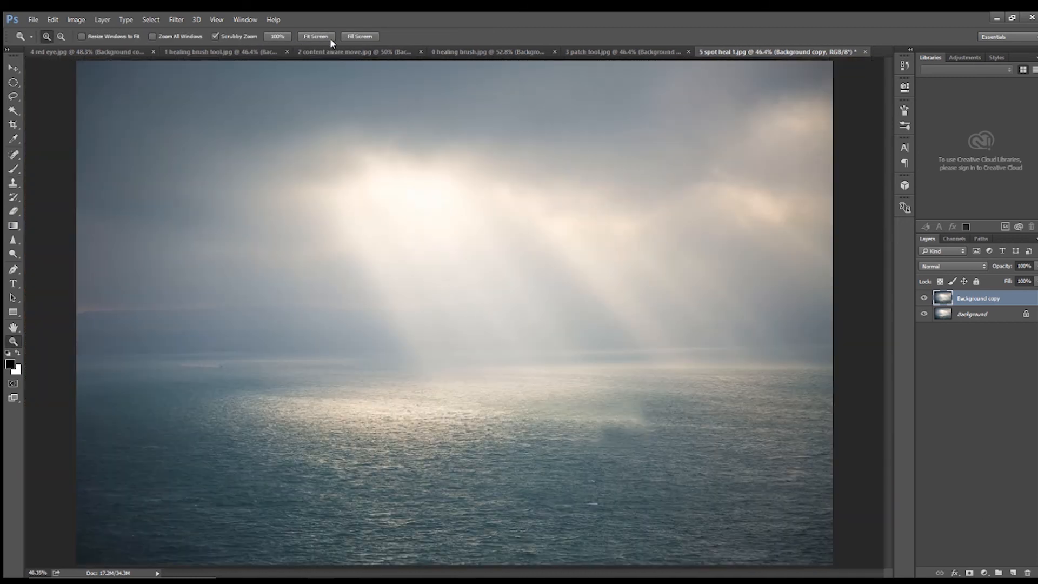
pyautogui.click(924, 298)
pyautogui.click(924, 298)
pyautogui.click(925, 299)
pyautogui.click(925, 299)
pyautogui.click(925, 299)
pyautogui.click(924, 299)
pyautogui.click(925, 299)
pyautogui.click(925, 300)
pyautogui.click(14, 155)
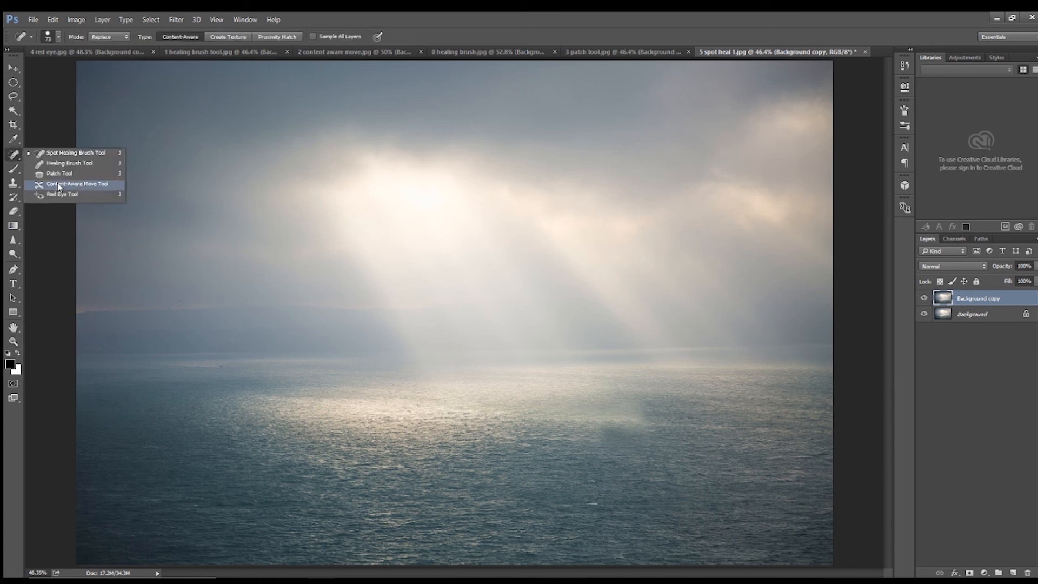
# Step: Compare the retouched and original versions of 3 patch tool.jpg and 0 healing brush.jpg by toggling their Background copy layers
pyautogui.click(595, 50)
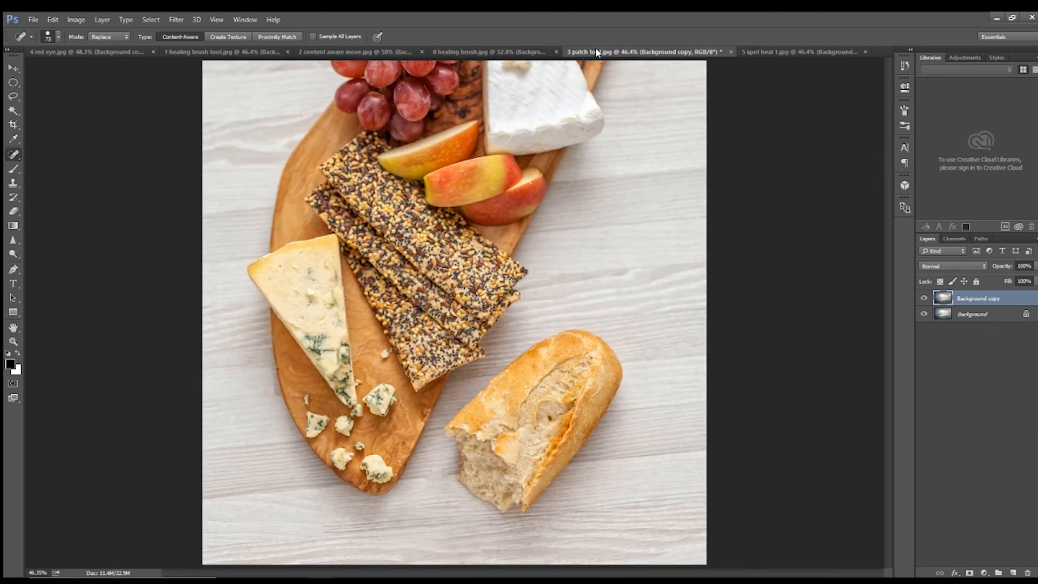
pyautogui.click(924, 301)
pyautogui.click(475, 55)
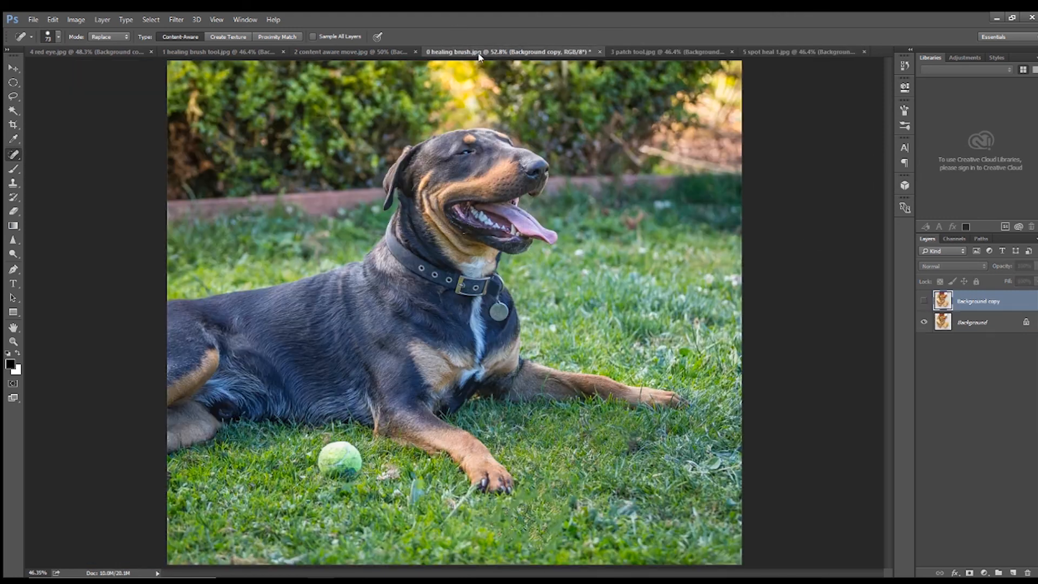
pyautogui.click(924, 301)
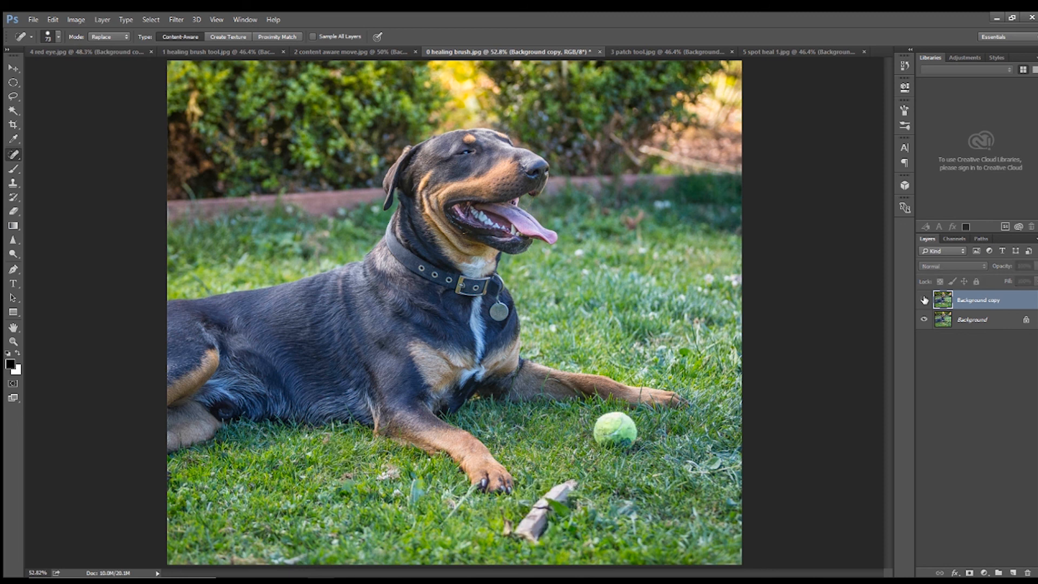
pyautogui.click(925, 300)
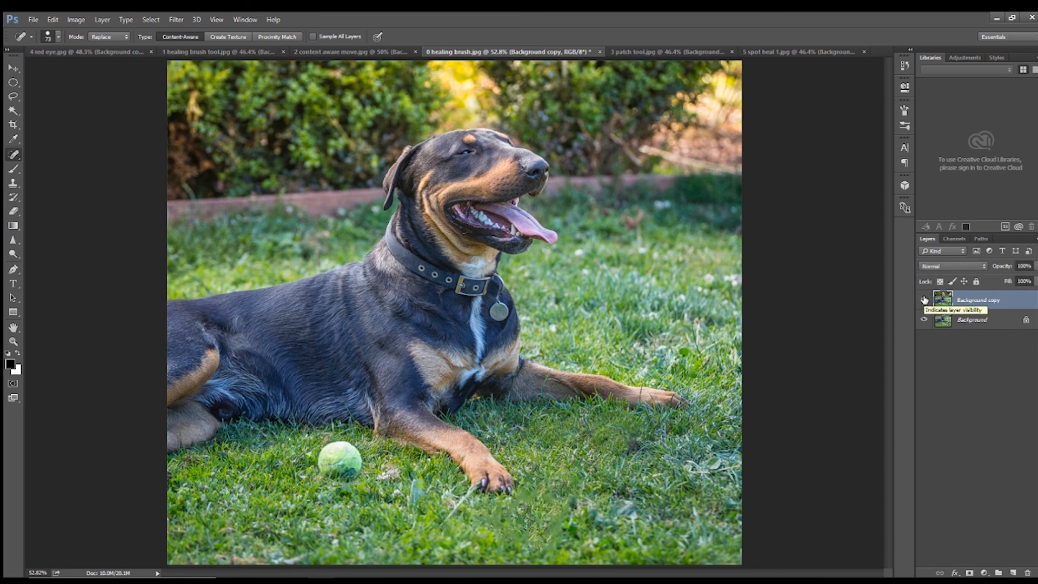
pyautogui.click(924, 300)
pyautogui.click(924, 300)
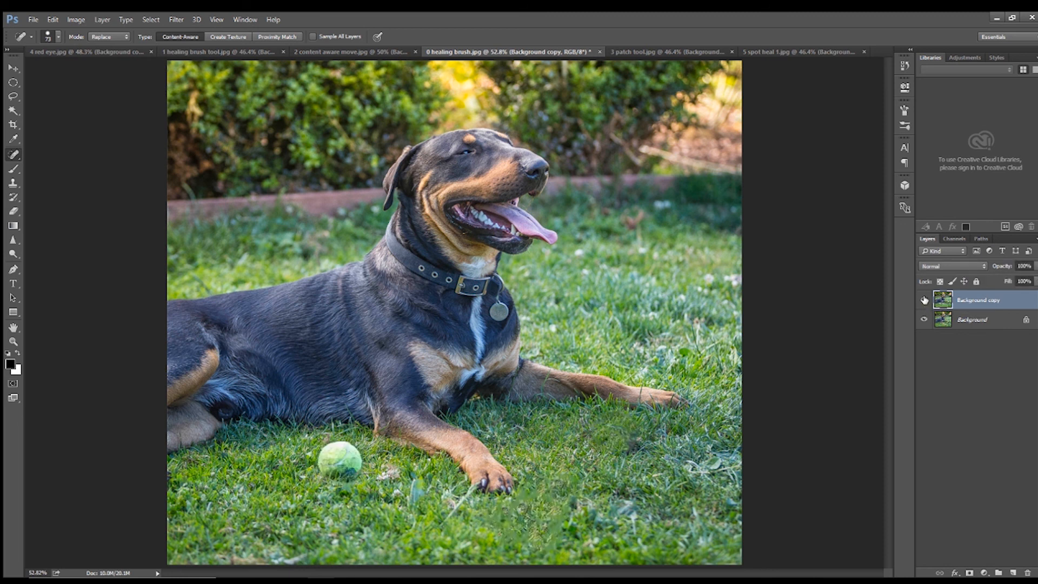
# Step: In 2 content aware move.jpg, undo the last dog move, relocate the selected dog further left with Content-Aware Move and deselect
pyautogui.click(366, 54)
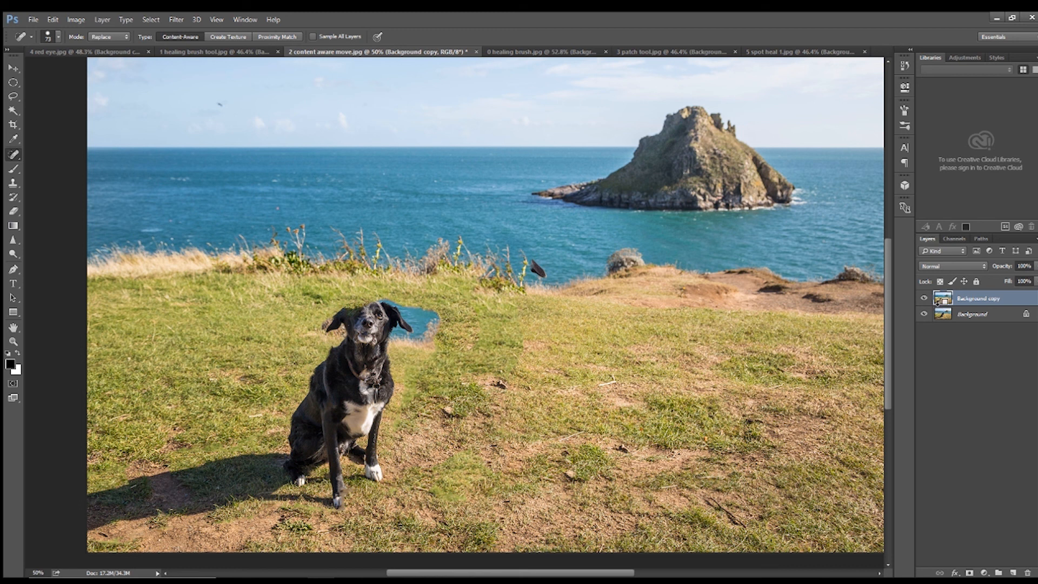
pyautogui.hotkey('ctrl', 'z')
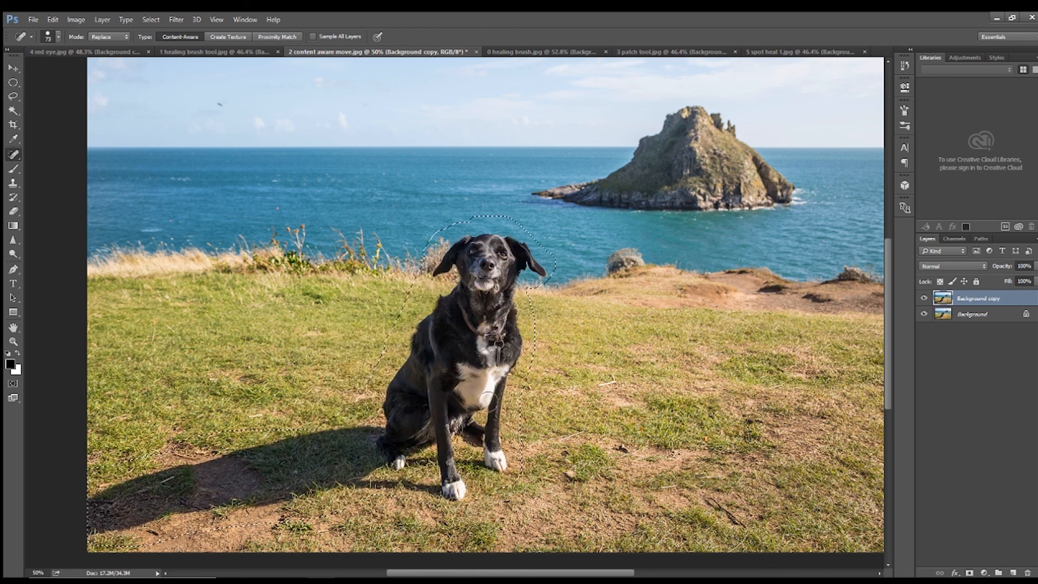
pyautogui.rightClick(14, 155)
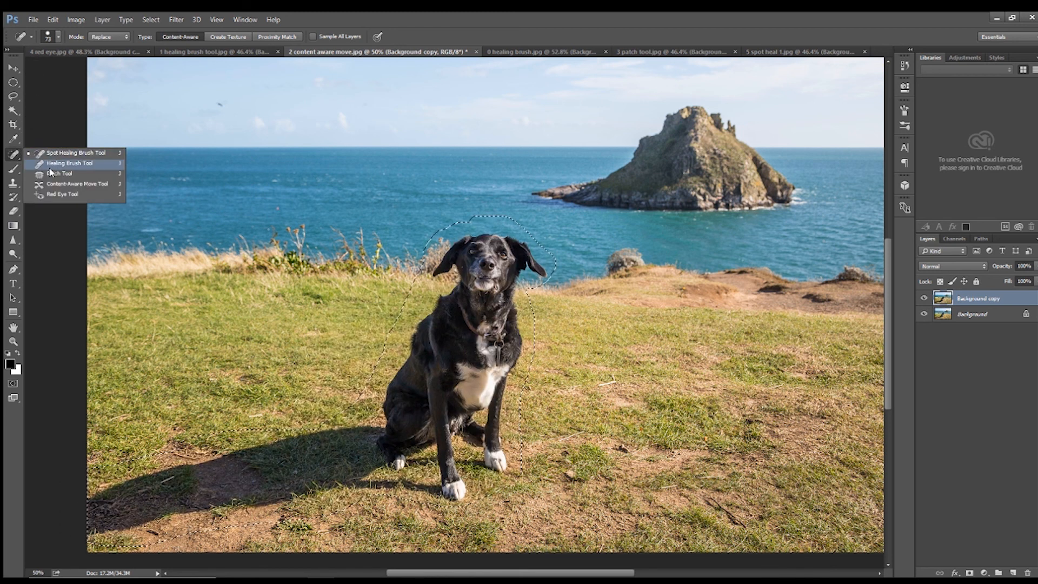
pyautogui.click(59, 184)
pyautogui.moveTo(487, 357); pyautogui.dragTo(339, 362)
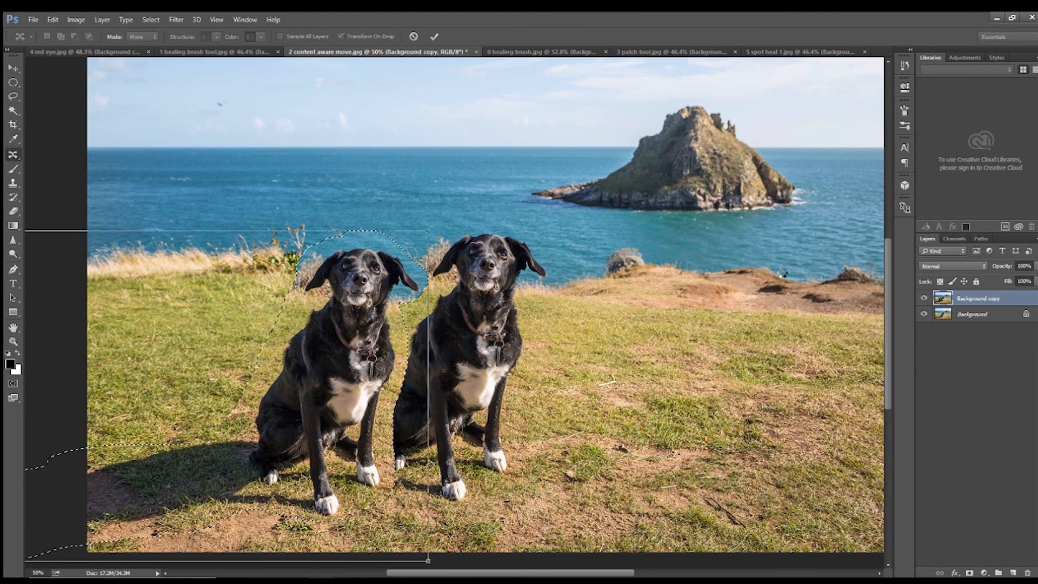
pyautogui.hotkey('ctrl', 'd')
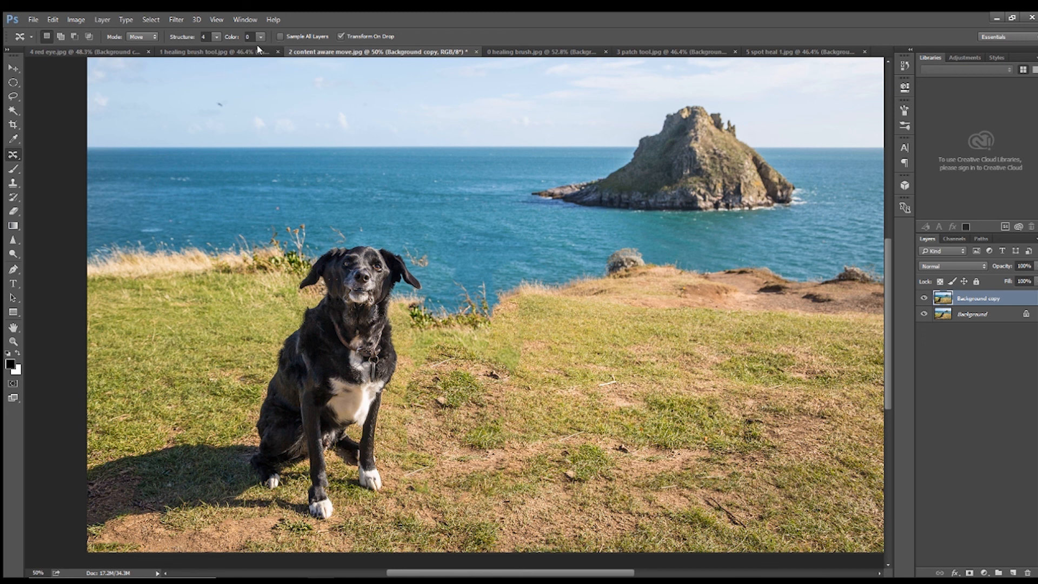
# Step: Compare the retouched and original versions of 1 healing brush tool.jpg and 4 red eye.jpg by toggling their Background copy layers
pyautogui.click(238, 53)
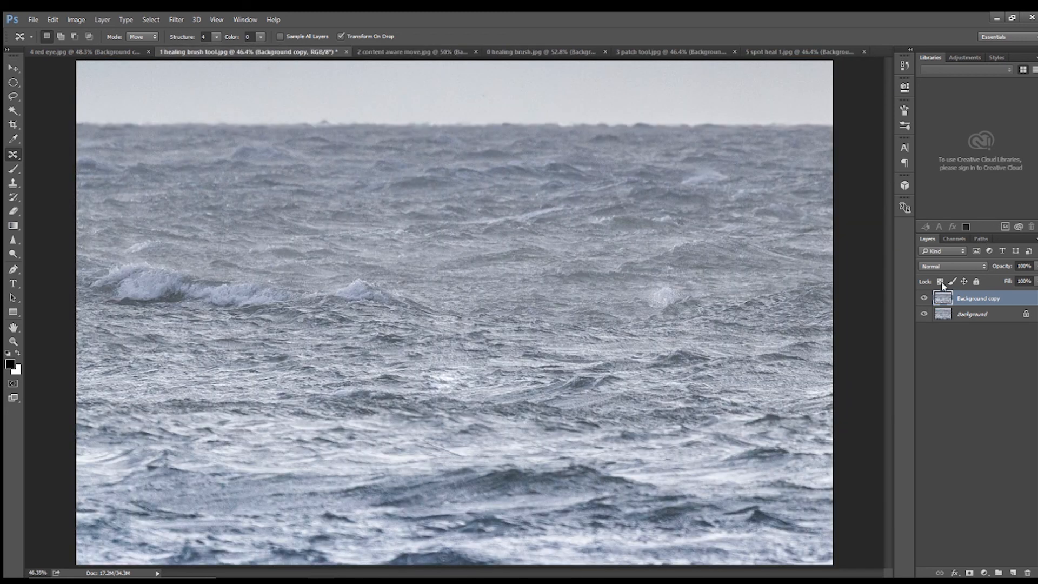
pyautogui.click(923, 299)
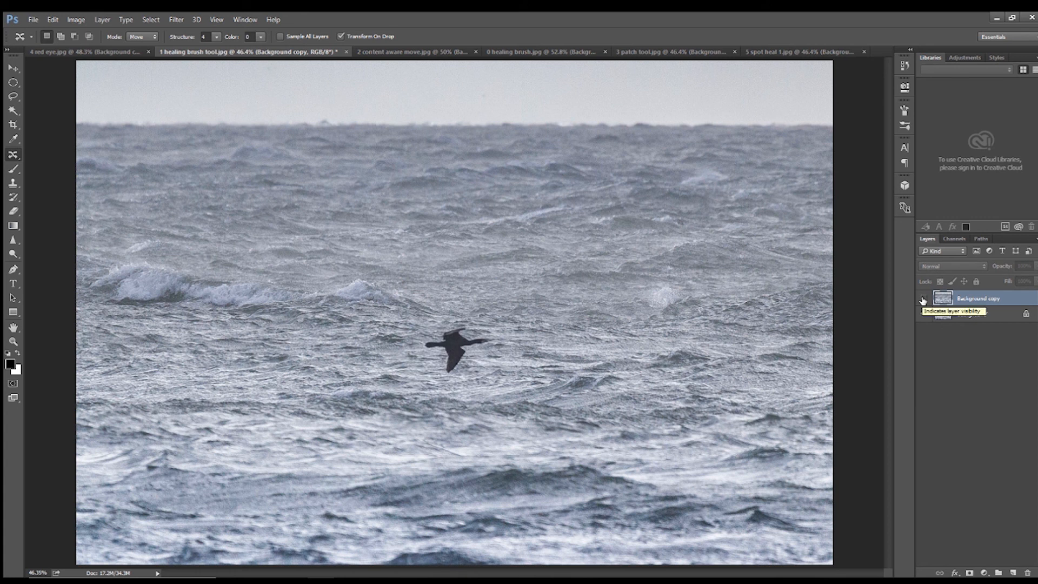
pyautogui.click(84, 50)
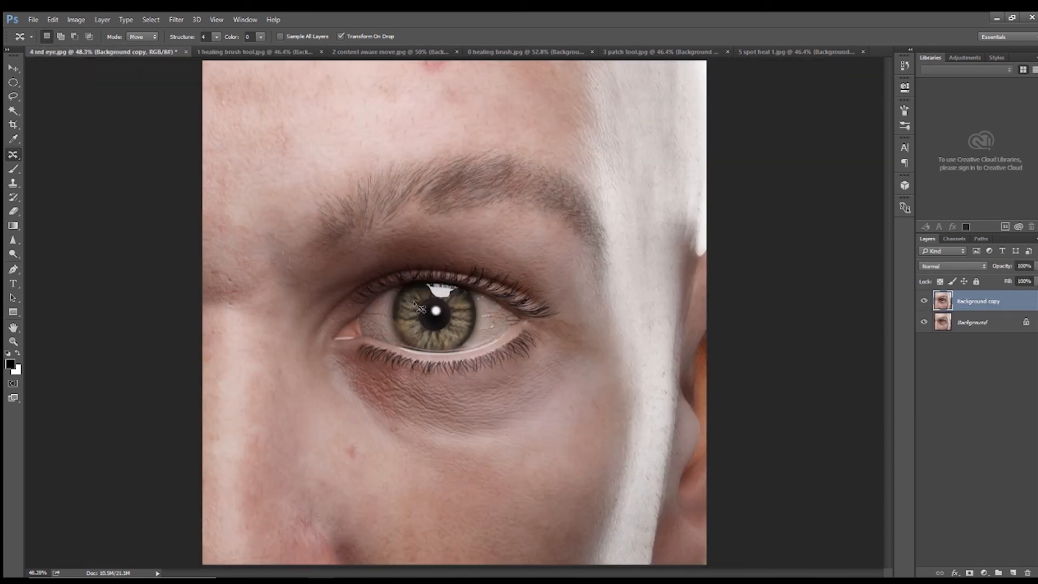
pyautogui.click(924, 300)
pyautogui.click(923, 300)
pyautogui.click(923, 300)
pyautogui.click(923, 301)
pyautogui.rightClick(16, 156)
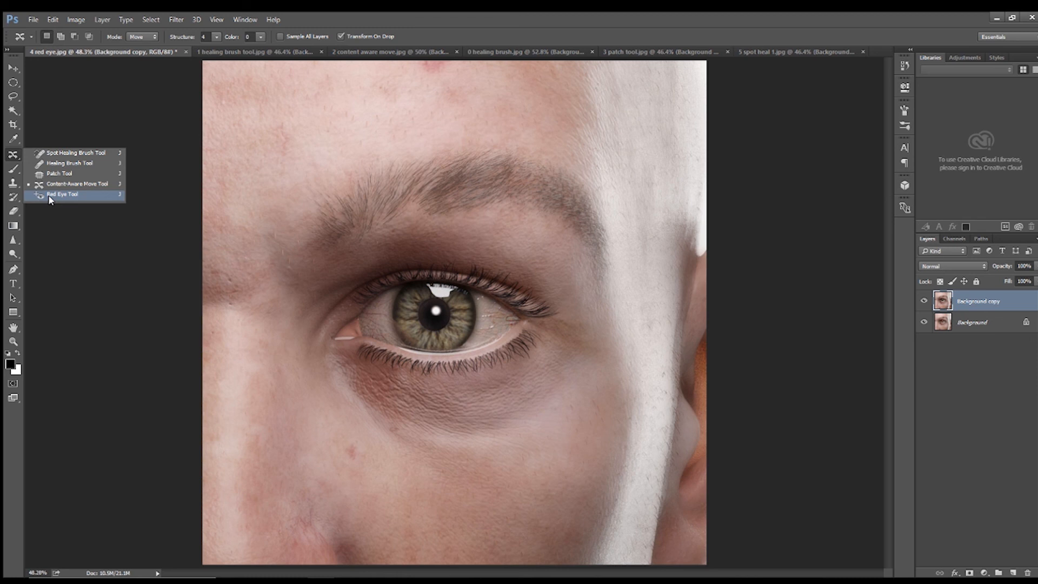
pyautogui.click(101, 220)
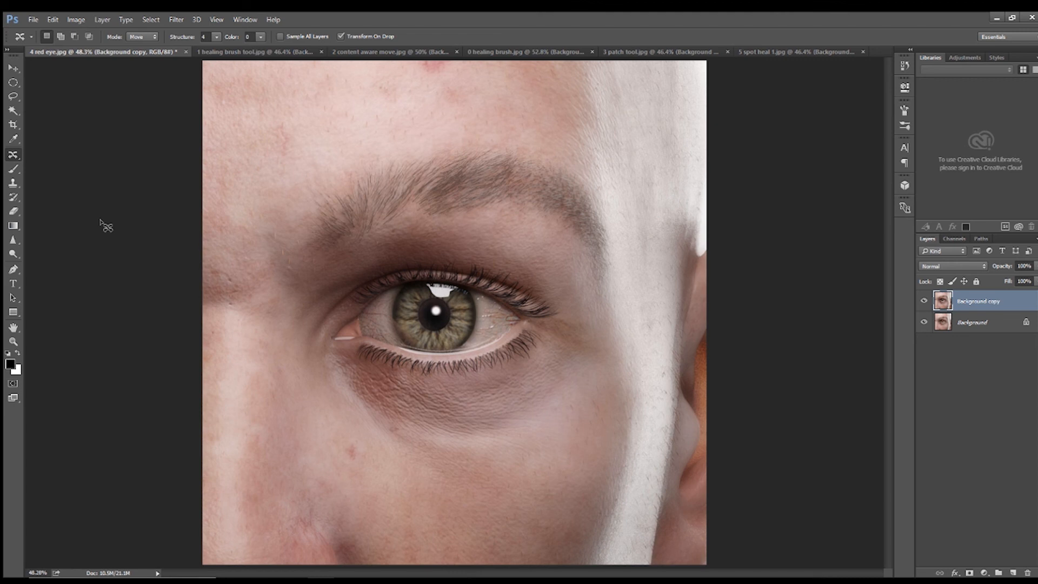